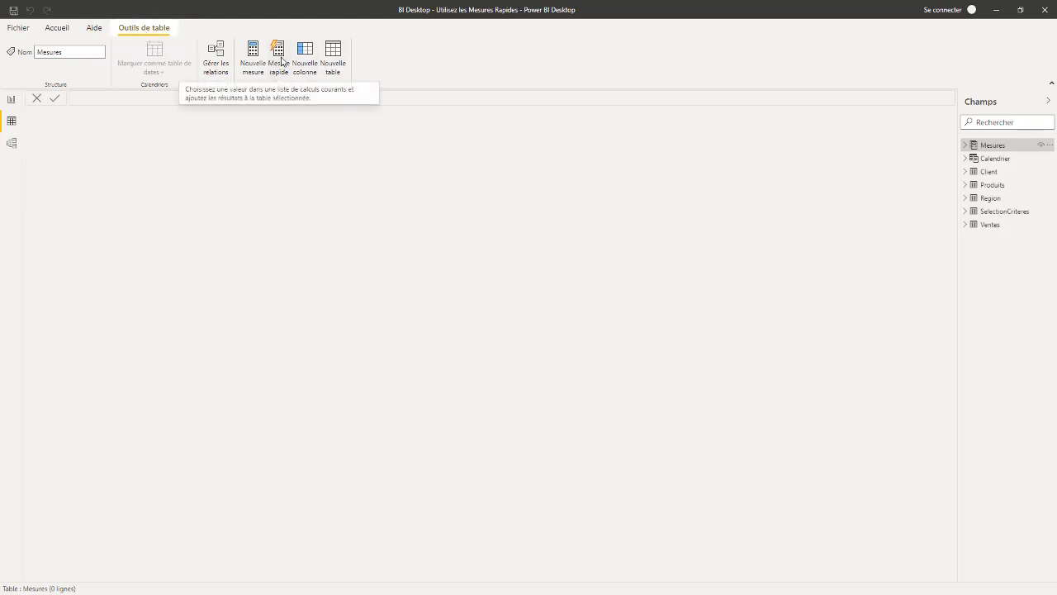
Start a new quick measure in the Mesures table and open its list of calculations.
{"action": "left_click", "coordinate": [281, 59]}
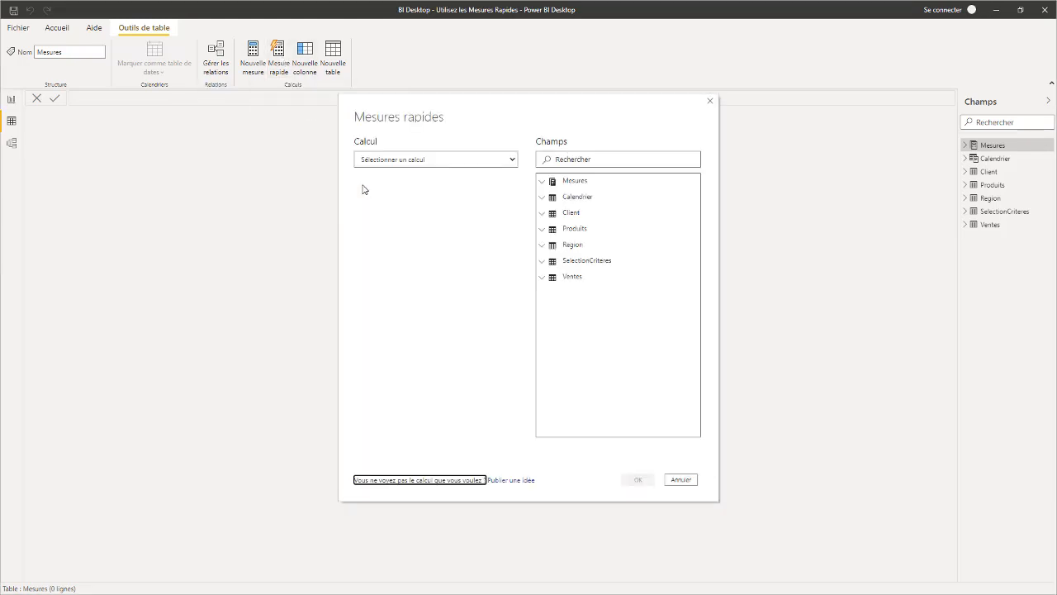
{"action": "left_click_drag", "start_coordinate": [525, 108], "coordinate": [592, 129]}
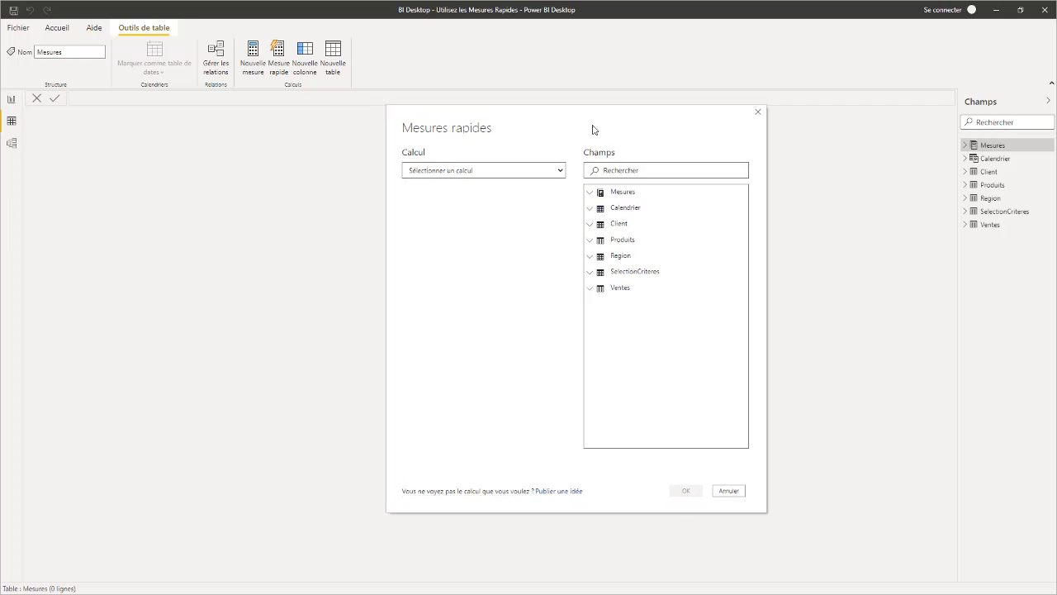
{"action": "left_click", "coordinate": [562, 171]}
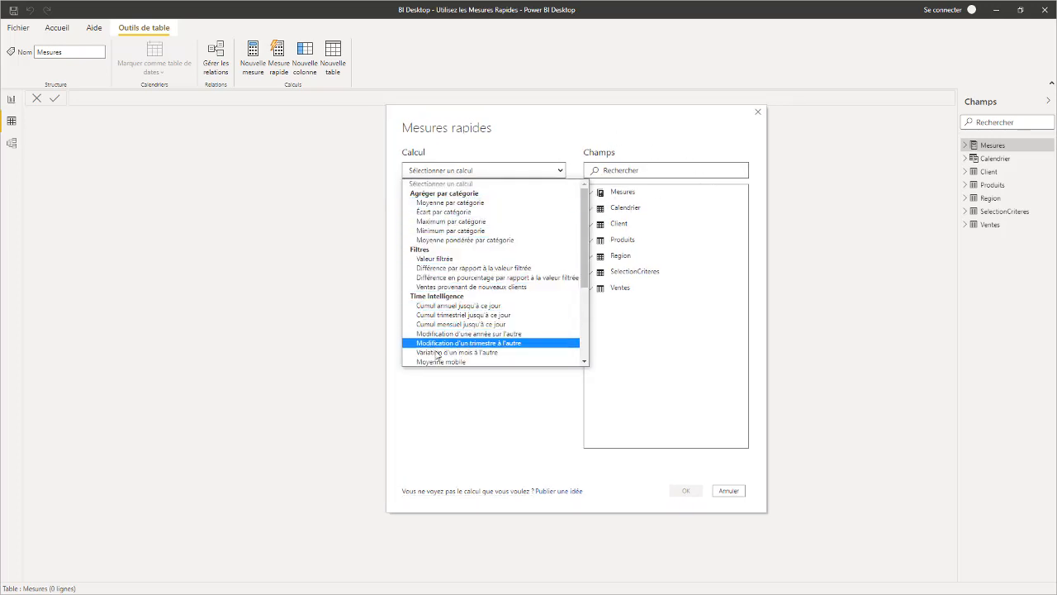
Look through the available quick-measure calculations, from category aggregations and filters to time intelligence, totals, mathematical operations and text.
{"action": "left_click_drag", "start_coordinate": [584, 207], "coordinate": [584, 276]}
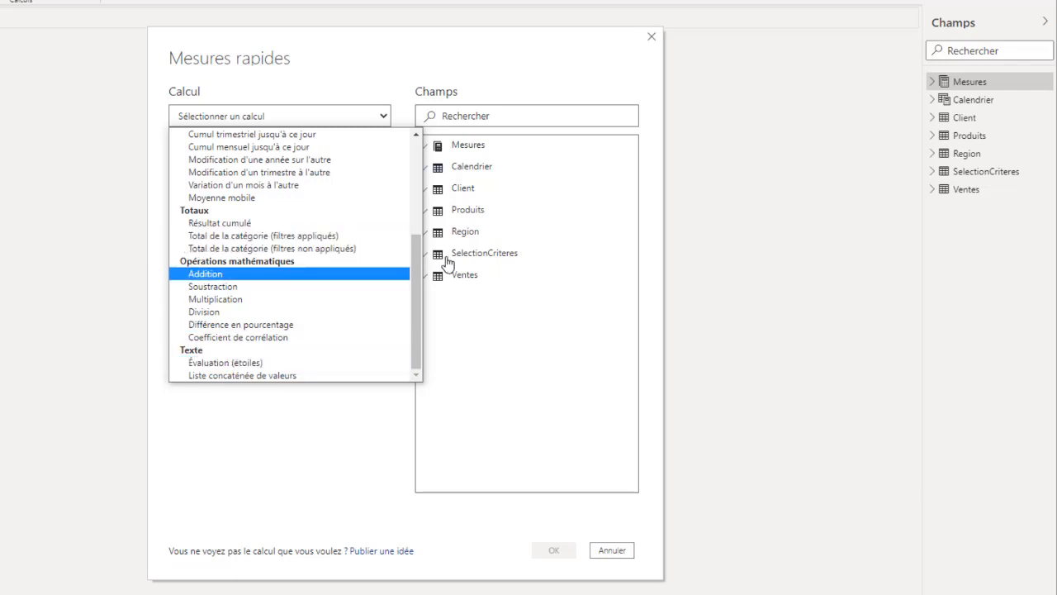
{"action": "scroll", "coordinate": [194, 272], "scroll_direction": "up", "scroll_amount": 2}
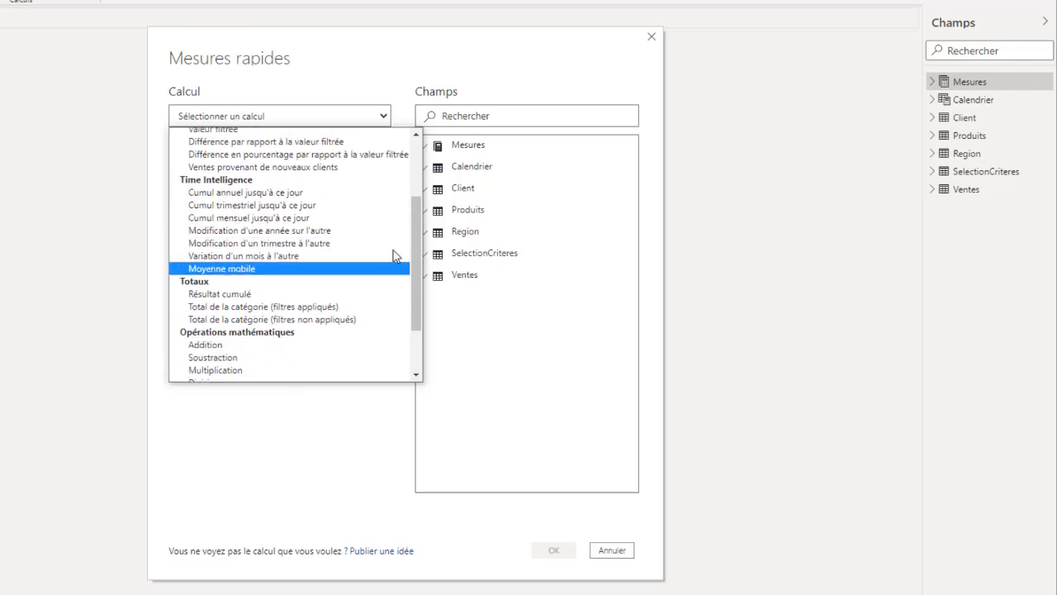
{"action": "scroll", "coordinate": [221, 241], "scroll_direction": "up", "scroll_amount": 2}
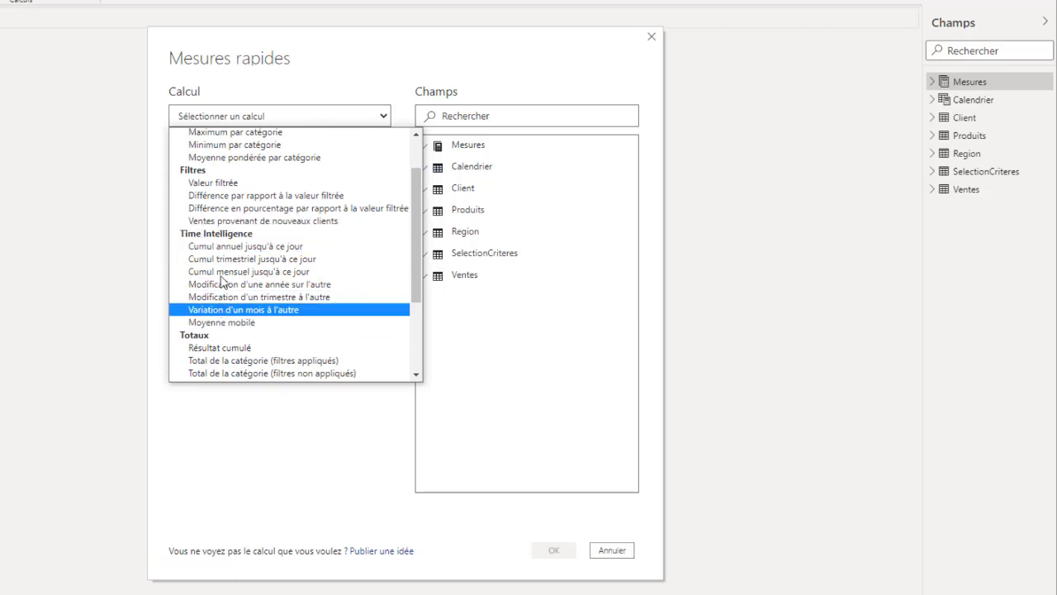
{"action": "scroll", "coordinate": [419, 212], "scroll_direction": "up", "scroll_amount": 2}
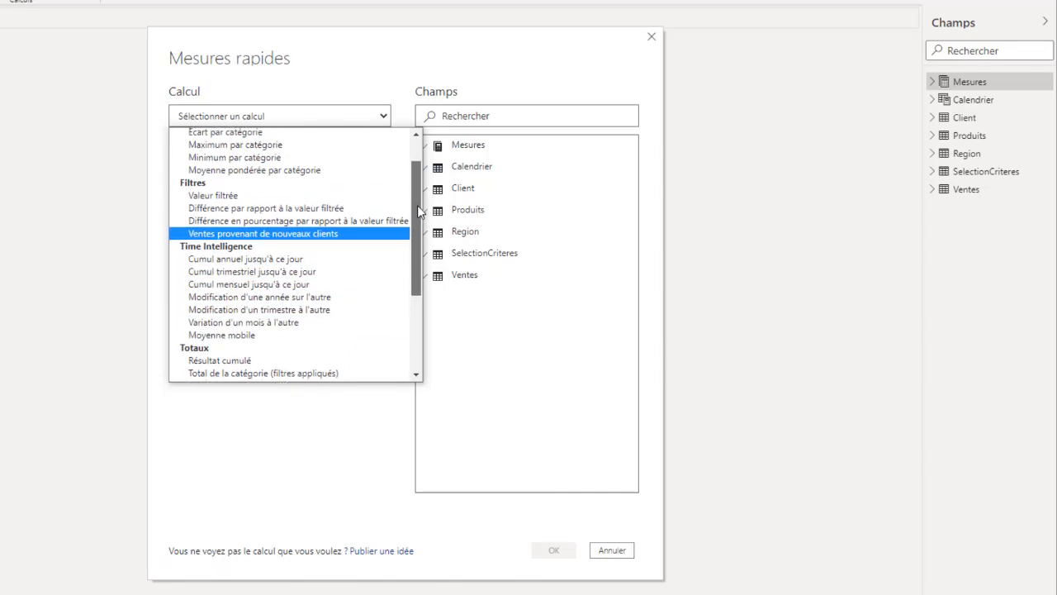
{"action": "scroll", "coordinate": [419, 211], "scroll_direction": "up", "scroll_amount": 2}
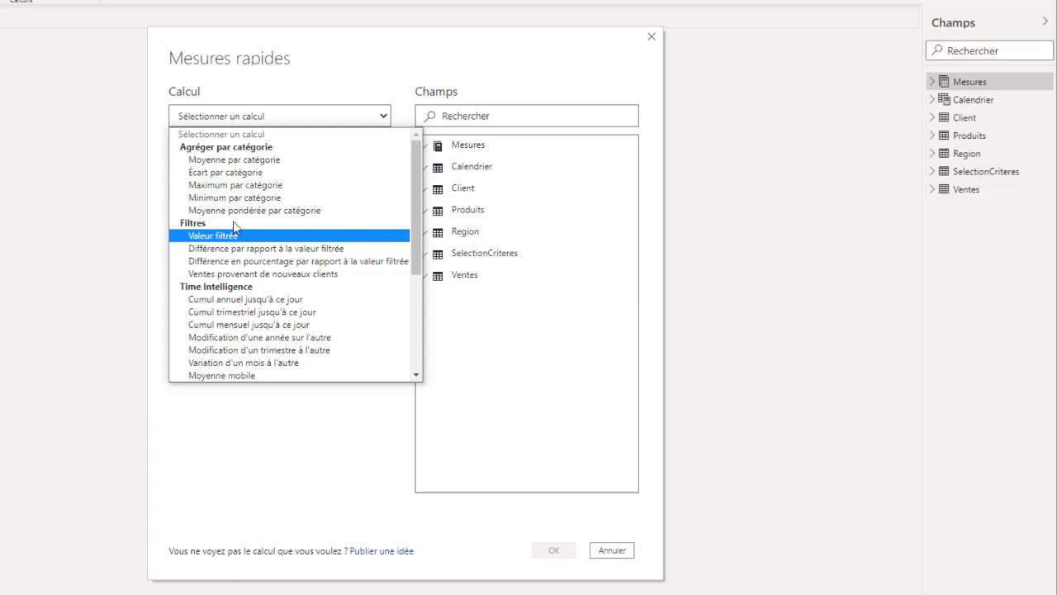
{"action": "left_click_drag", "start_coordinate": [414, 160], "coordinate": [393, 272]}
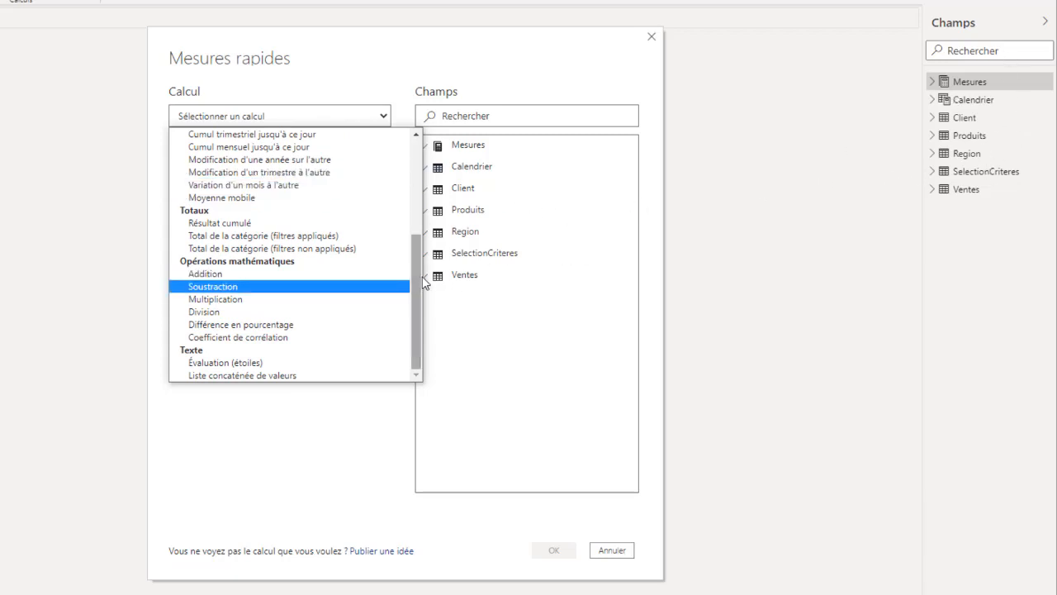
{"action": "left_click_drag", "start_coordinate": [420, 266], "coordinate": [419, 262]}
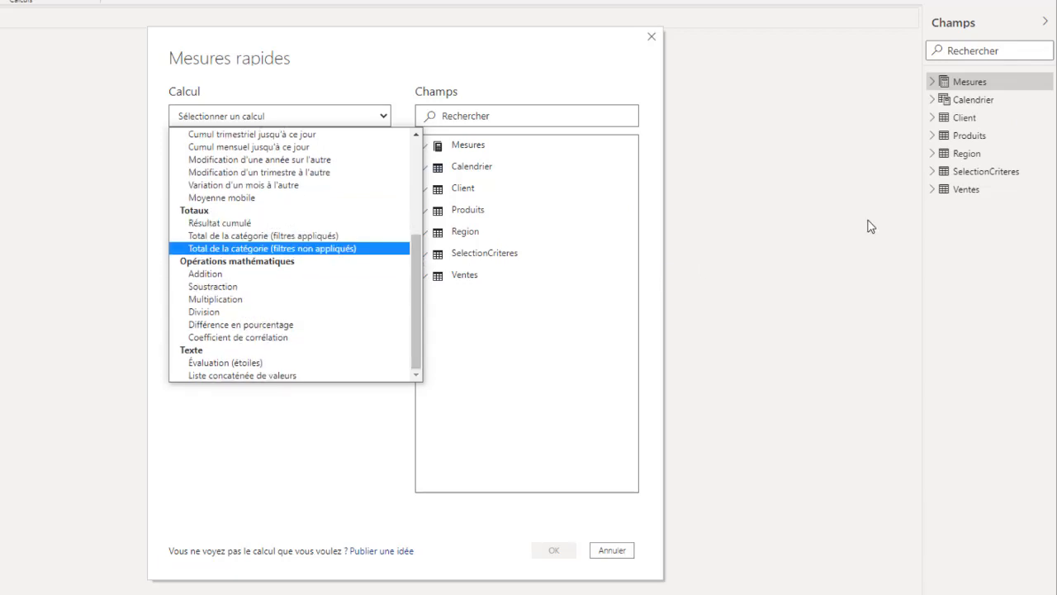
{"action": "key", "text": "Down"}
{"action": "key", "text": "Down"}
{"action": "key", "text": "Down"}
{"action": "key", "text": "Down"}
{"action": "key", "text": "Down"}
{"action": "key", "text": "Down"}
{"action": "key", "text": "Down"}
{"action": "key", "text": "Down"}
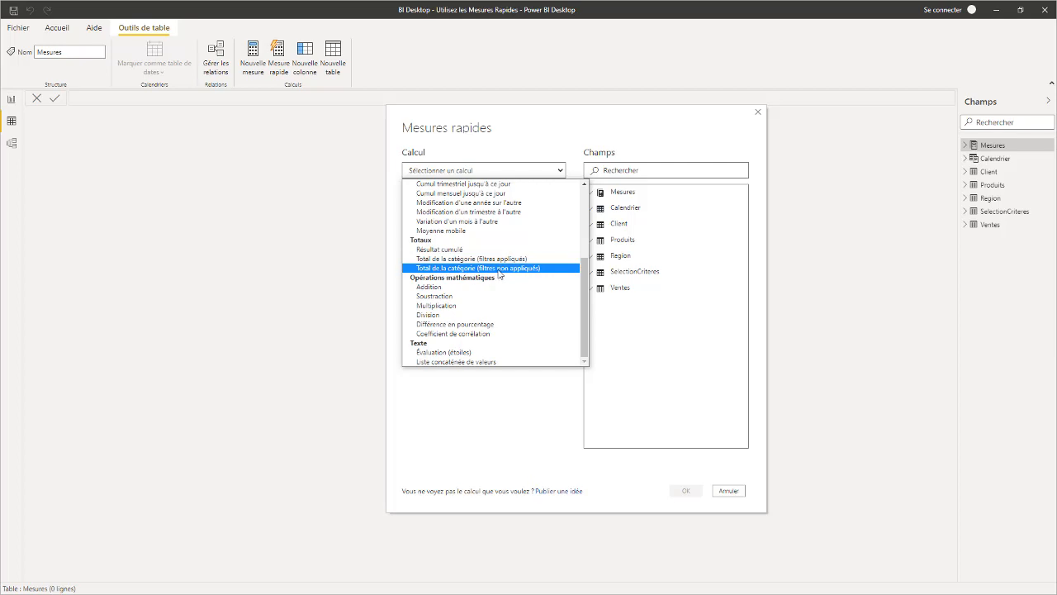
Create a quick measure of type Total de la catégorie (filtres non appliqués) with Somme de Revenue as base value and Revenue as category, both from Ventes.
{"action": "left_click", "coordinate": [445, 269]}
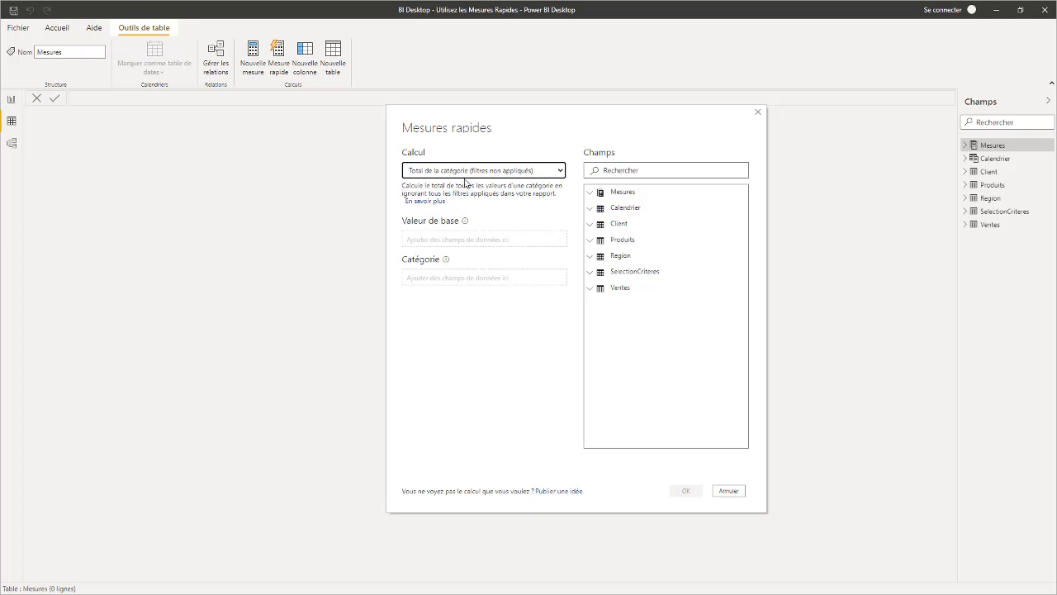
{"action": "left_click", "coordinate": [428, 241]}
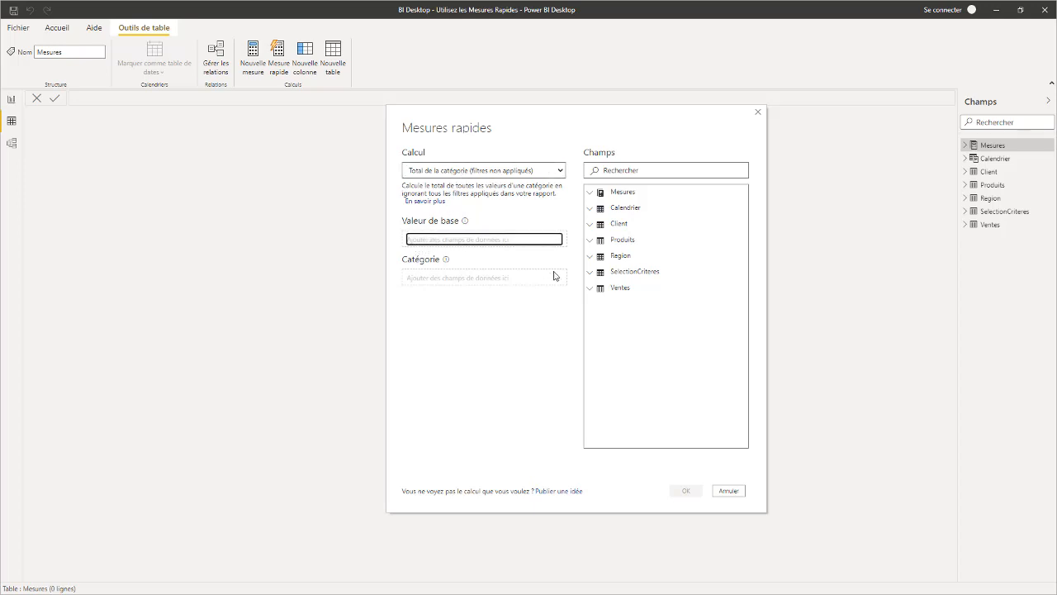
{"action": "left_click", "coordinate": [588, 290]}
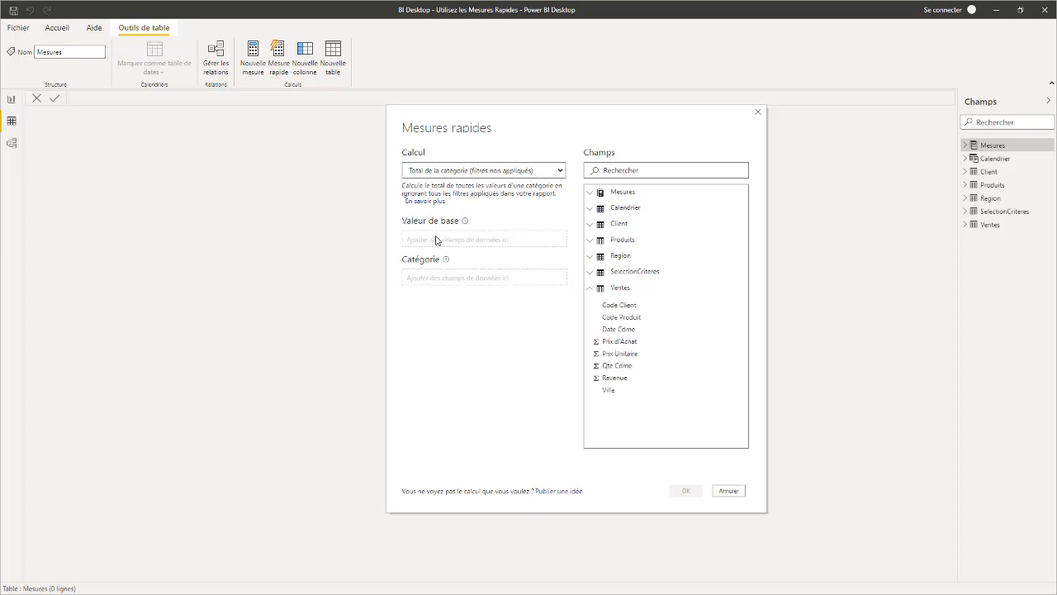
{"action": "left_click_drag", "start_coordinate": [611, 384], "coordinate": [436, 241]}
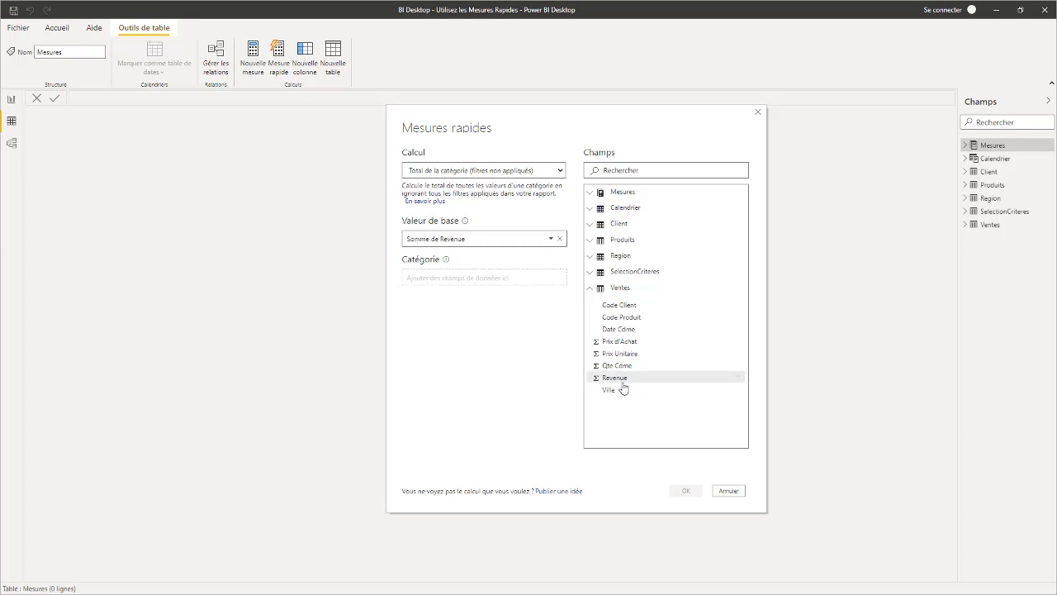
{"action": "left_click_drag", "start_coordinate": [615, 384], "coordinate": [458, 279]}
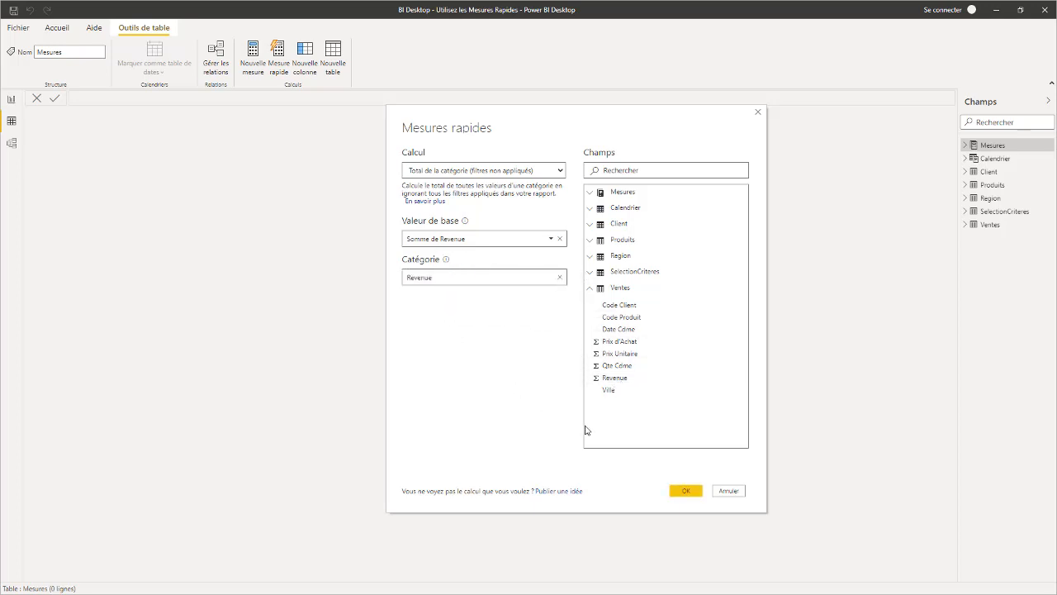
{"action": "left_click", "coordinate": [687, 493]}
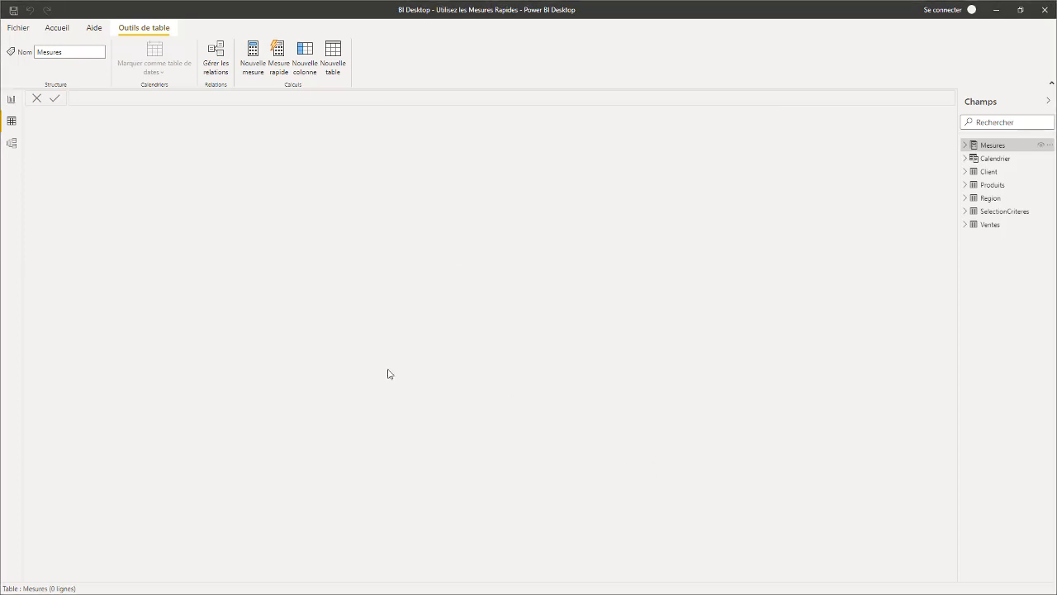
Rename the new revenue measure in the Mesures table to Total Revenue in its formula.
{"action": "left_click", "coordinate": [966, 146]}
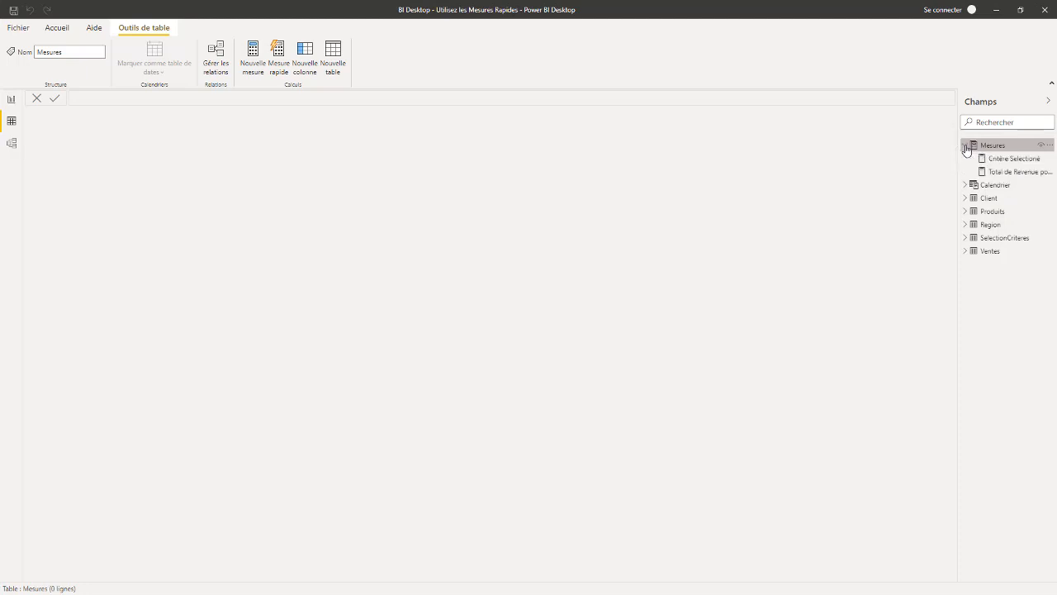
{"action": "left_click", "coordinate": [1018, 176]}
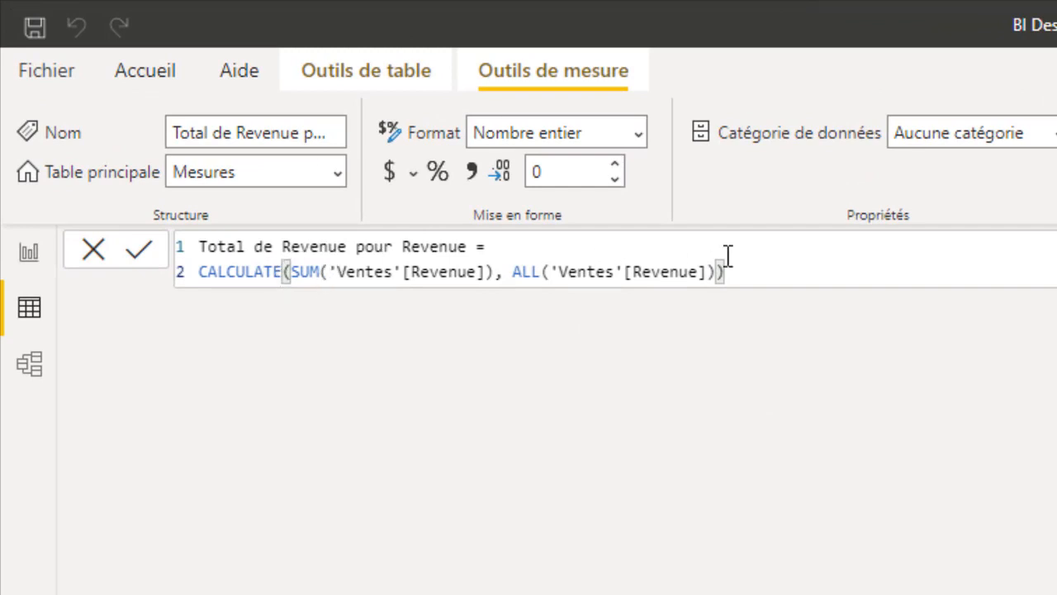
{"action": "left_click_drag", "start_coordinate": [466, 246], "coordinate": [123, 247]}
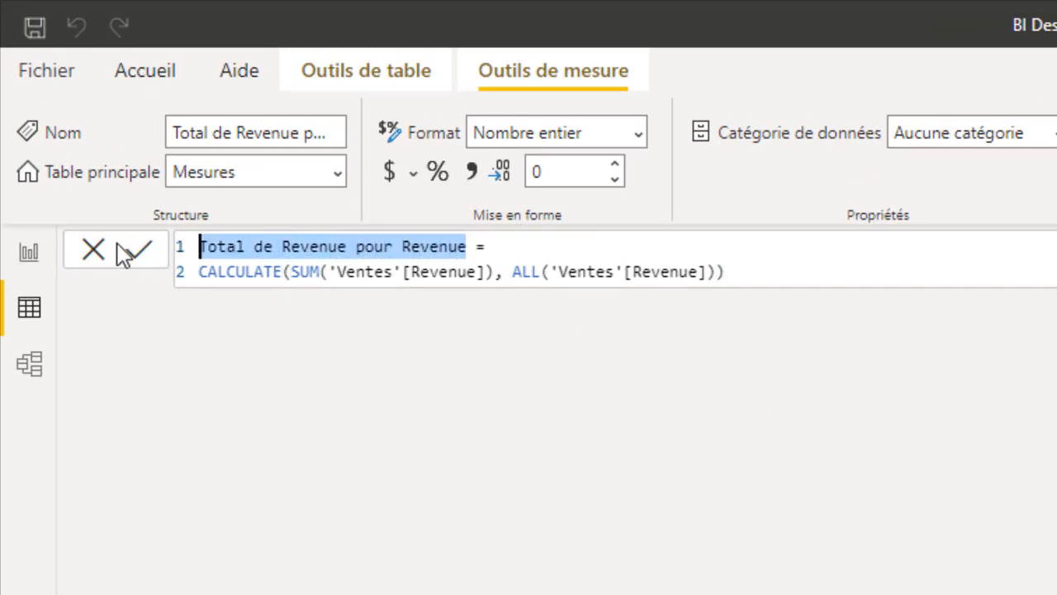
{"action": "type", "text": "Total"}
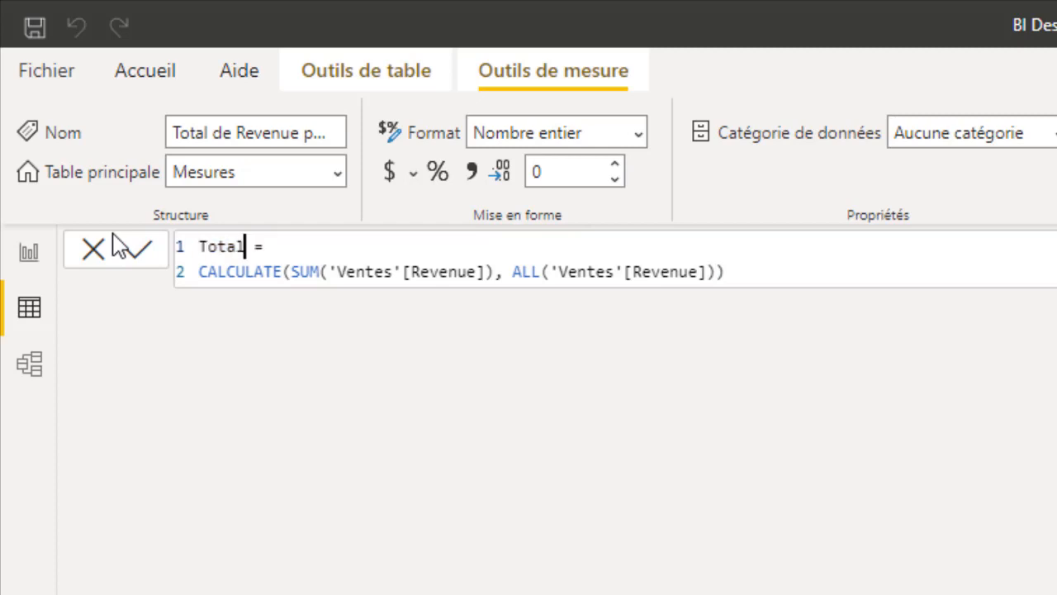
{"action": "type", "text": " Revenue"}
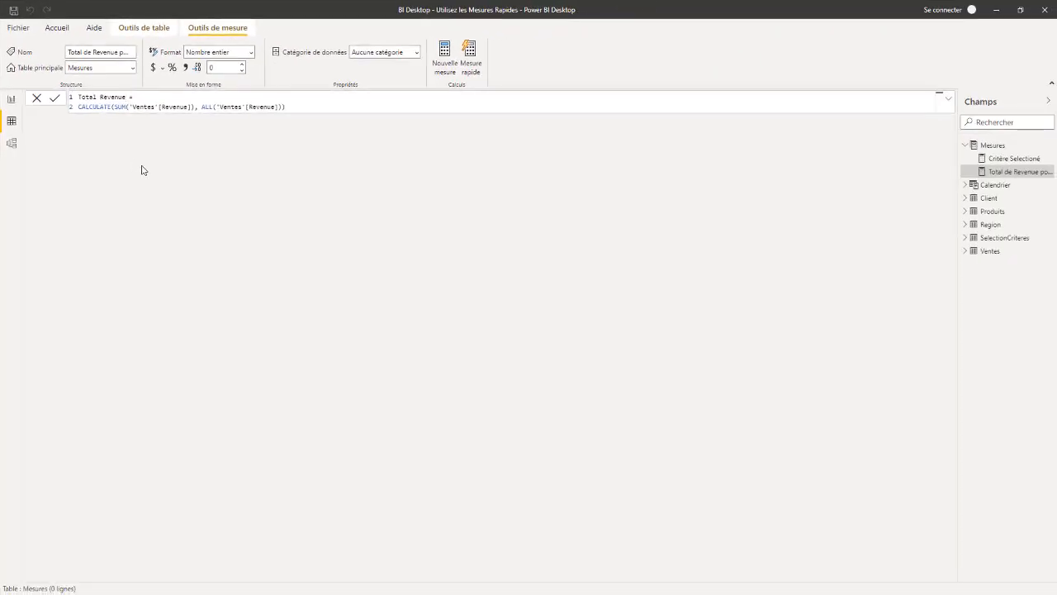
{"action": "key", "text": "Return"}
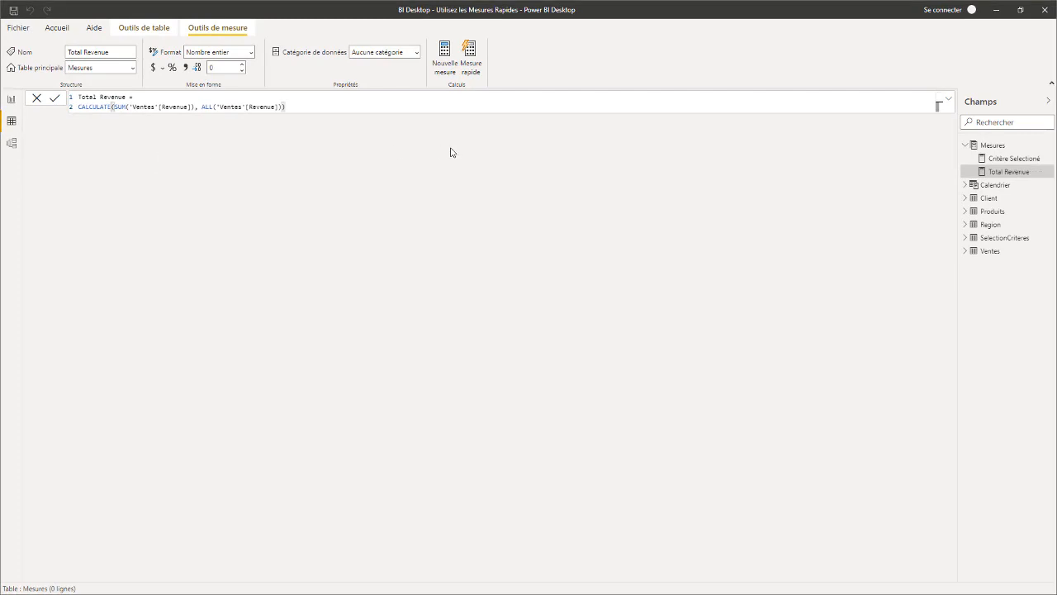
Add a new report page and show the Total Revenue measure as a compact card in the page's upper-left corner.
{"action": "left_click", "coordinate": [12, 100]}
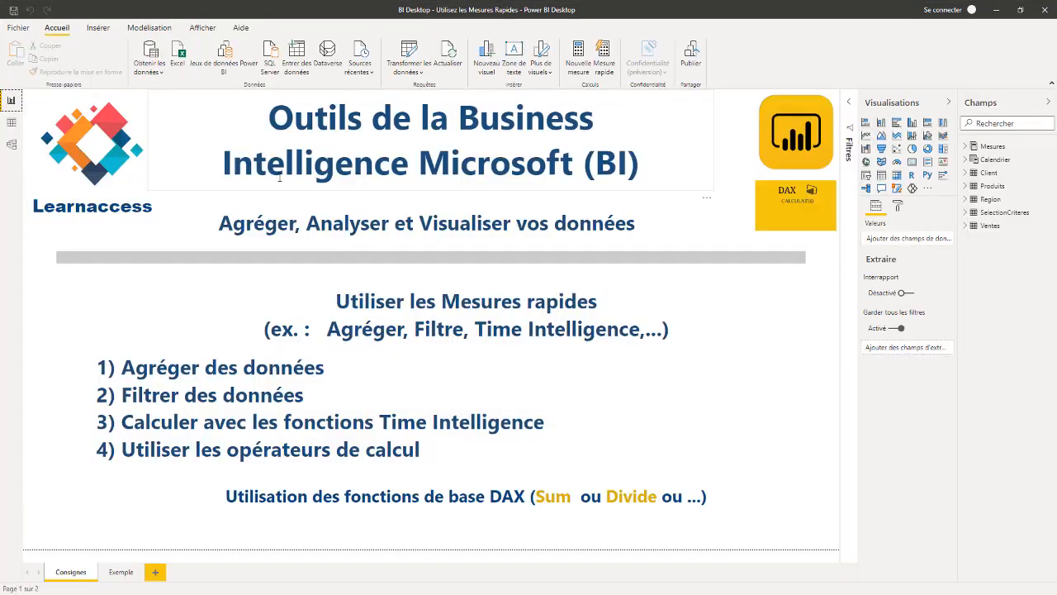
{"action": "left_click", "coordinate": [155, 571]}
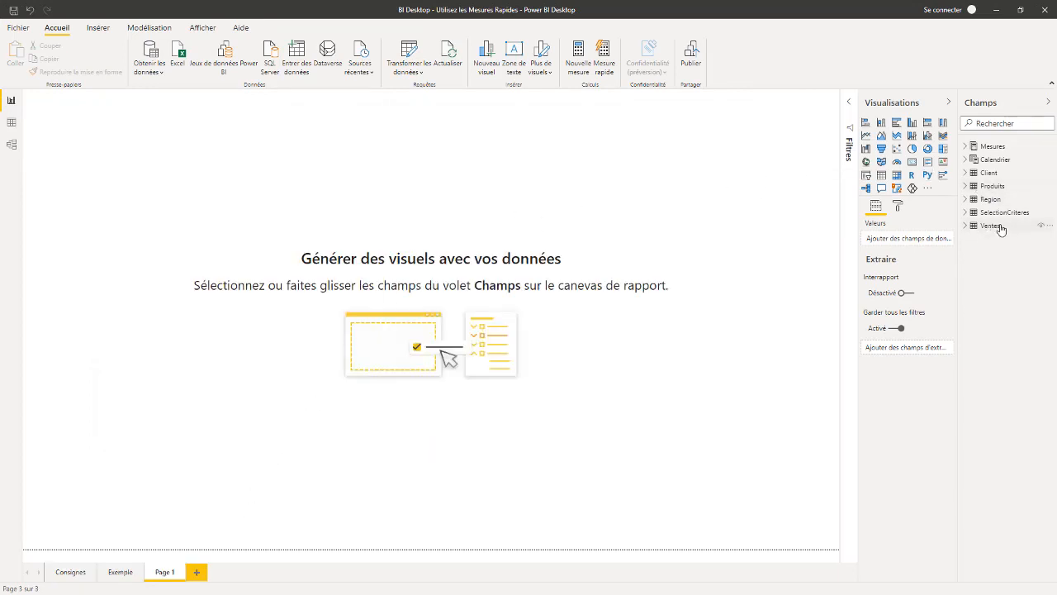
{"action": "left_click", "coordinate": [968, 146]}
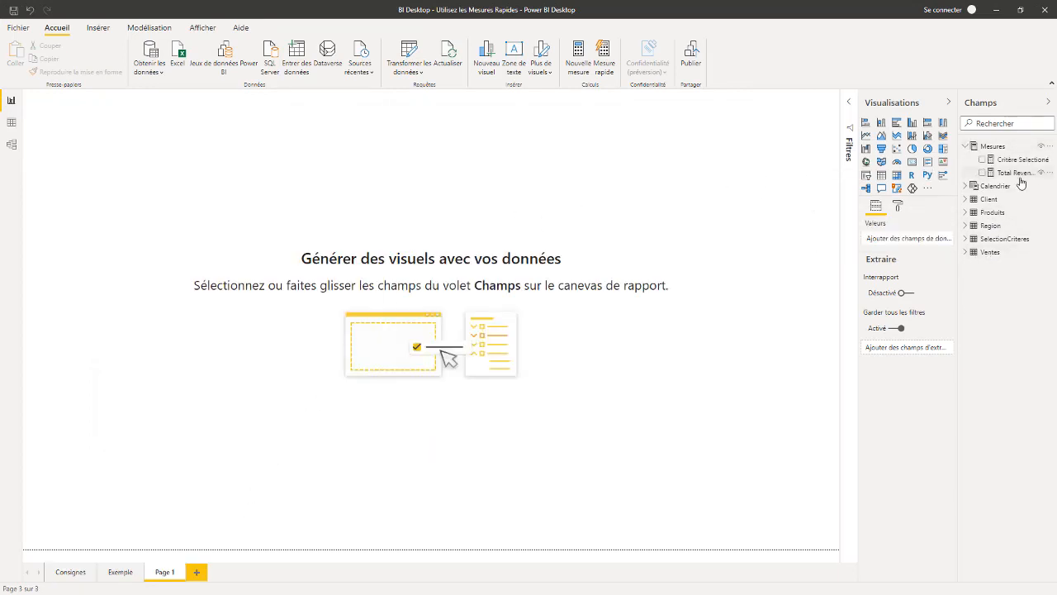
{"action": "left_click_drag", "start_coordinate": [1023, 179], "coordinate": [115, 118]}
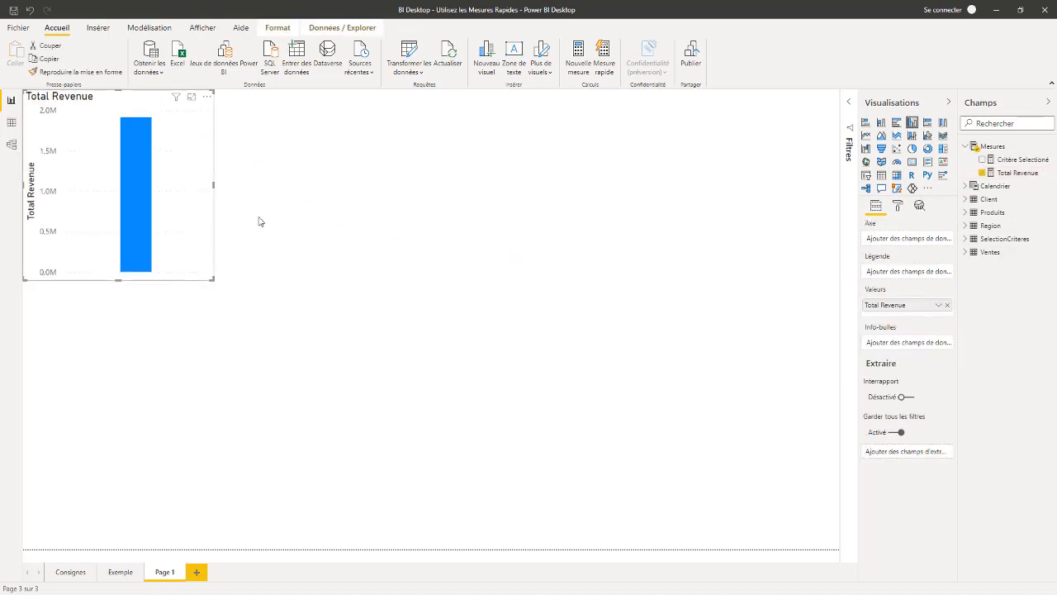
{"action": "left_click", "coordinate": [912, 162]}
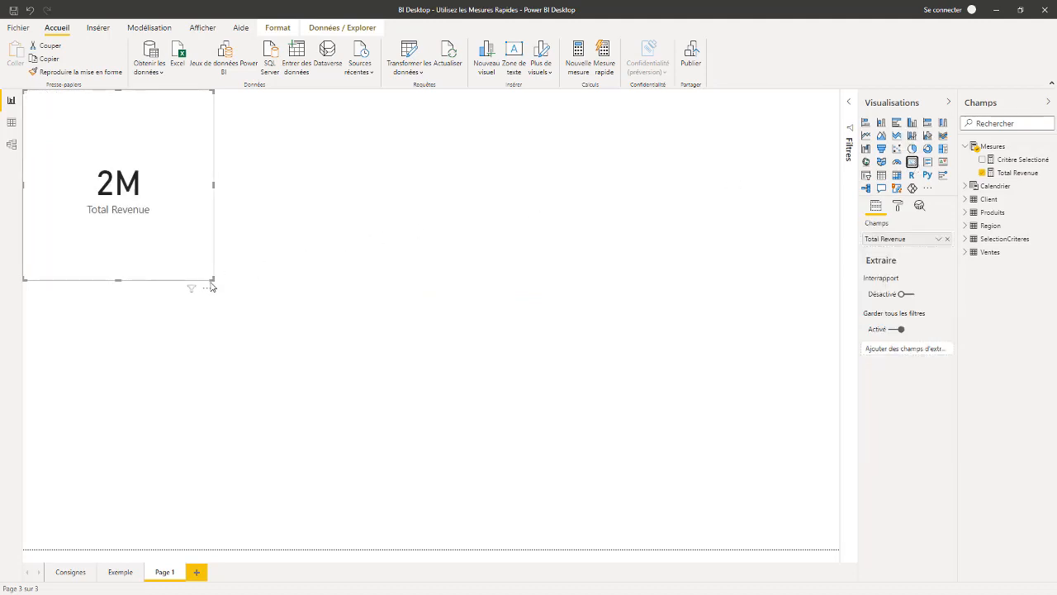
{"action": "left_click_drag", "start_coordinate": [212, 280], "coordinate": [183, 165]}
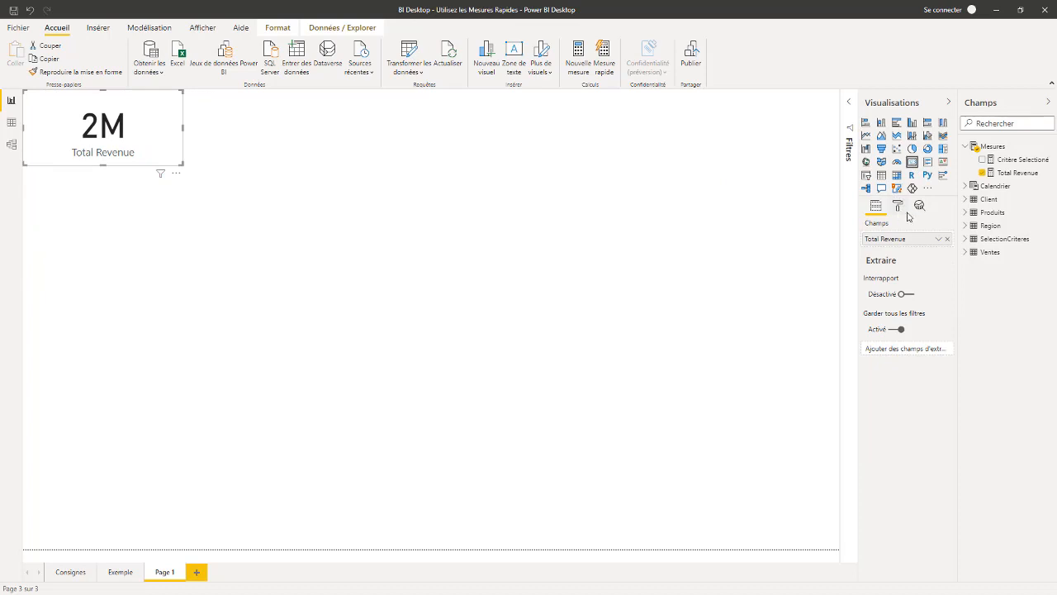
Set the card's data label display units to Milliers, shrink the card slightly and collapse the visualization settings.
{"action": "left_click", "coordinate": [898, 206]}
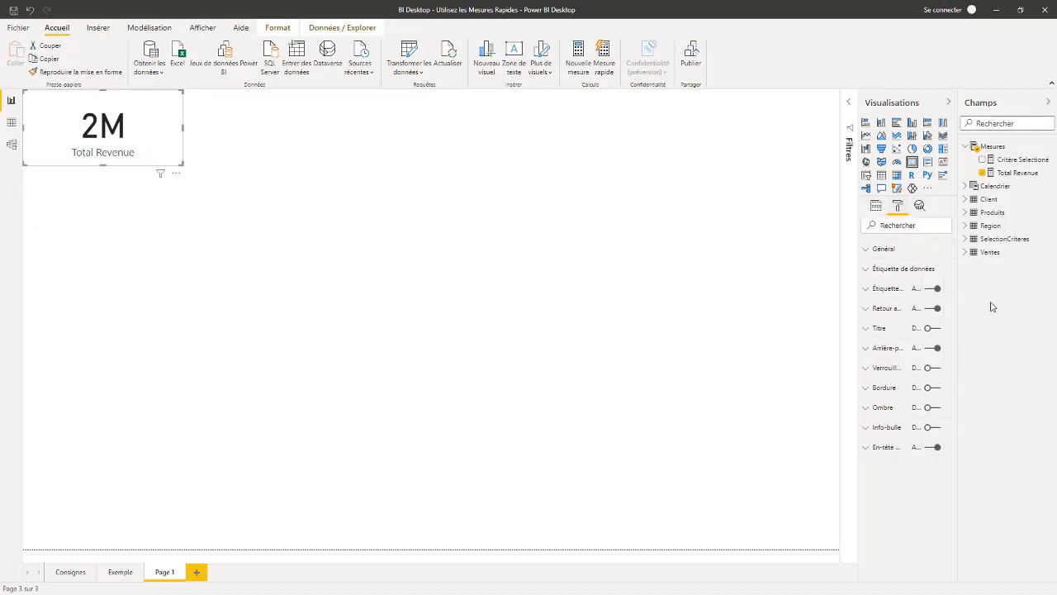
{"action": "left_click", "coordinate": [870, 272]}
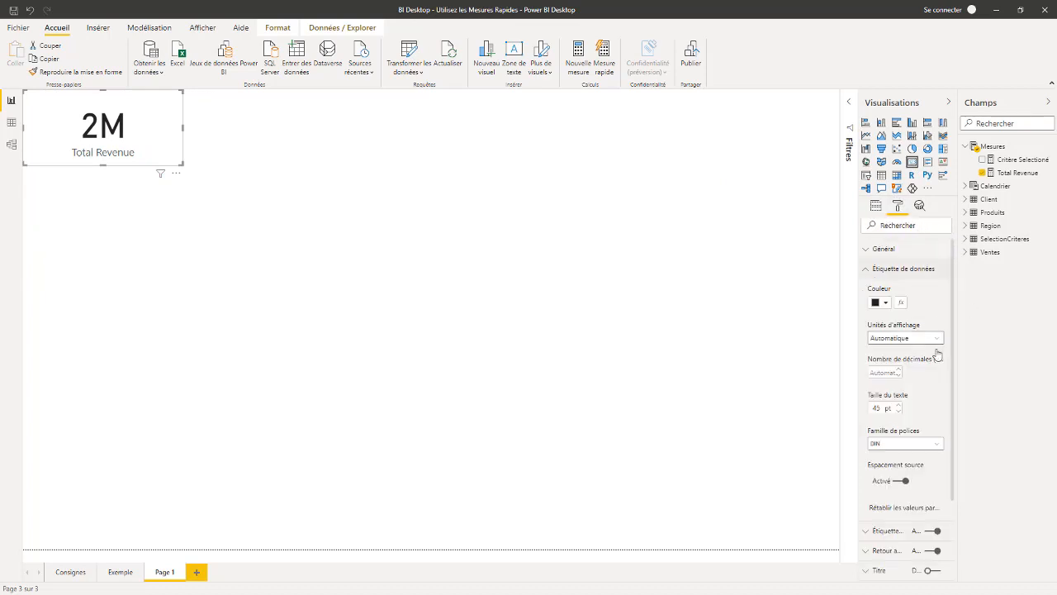
{"action": "left_click", "coordinate": [940, 343]}
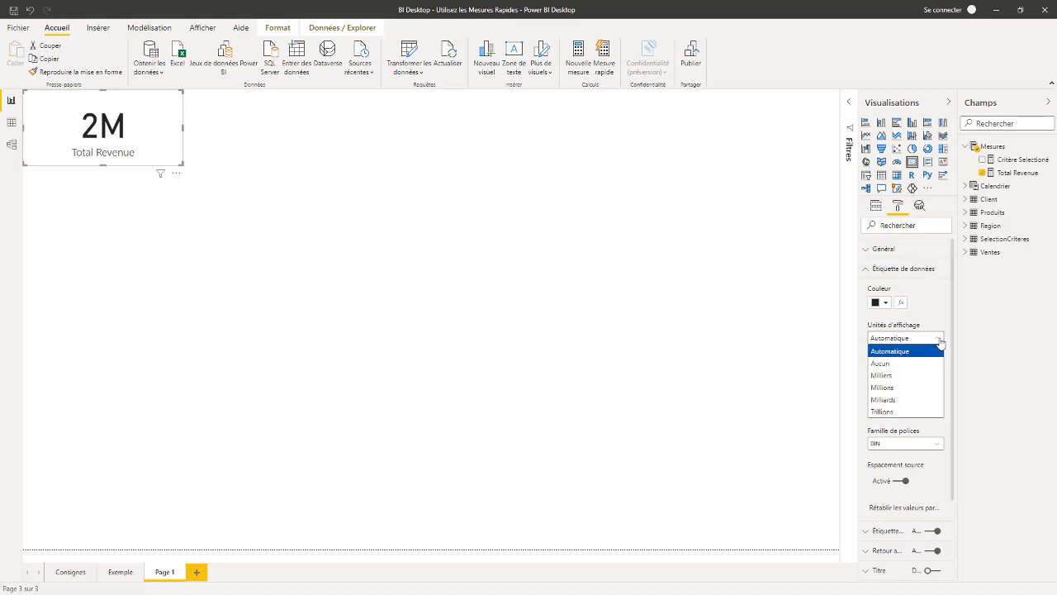
{"action": "left_click", "coordinate": [888, 374]}
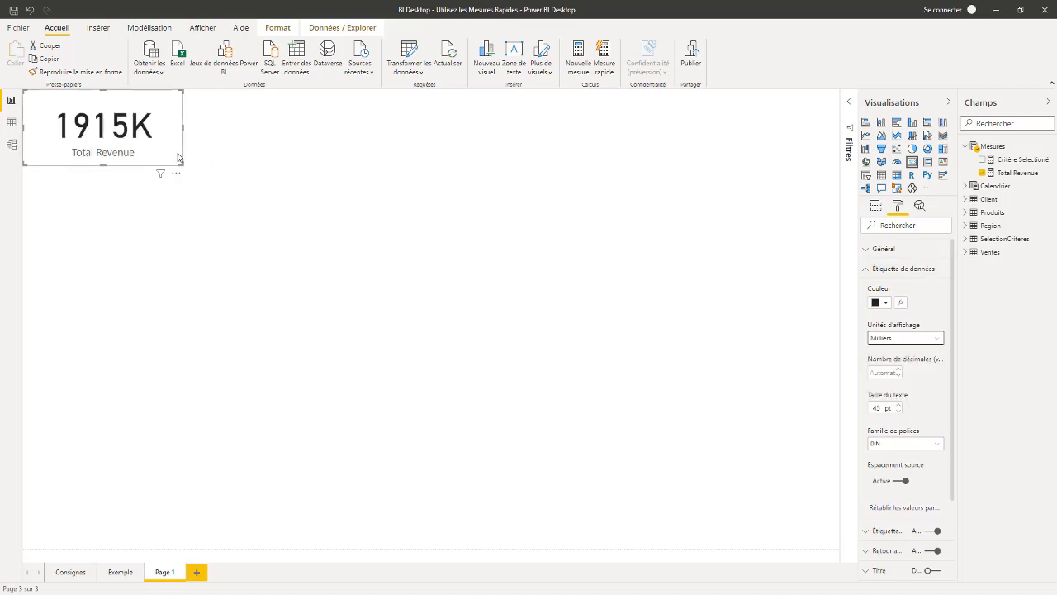
{"action": "left_click_drag", "start_coordinate": [184, 163], "coordinate": [175, 163]}
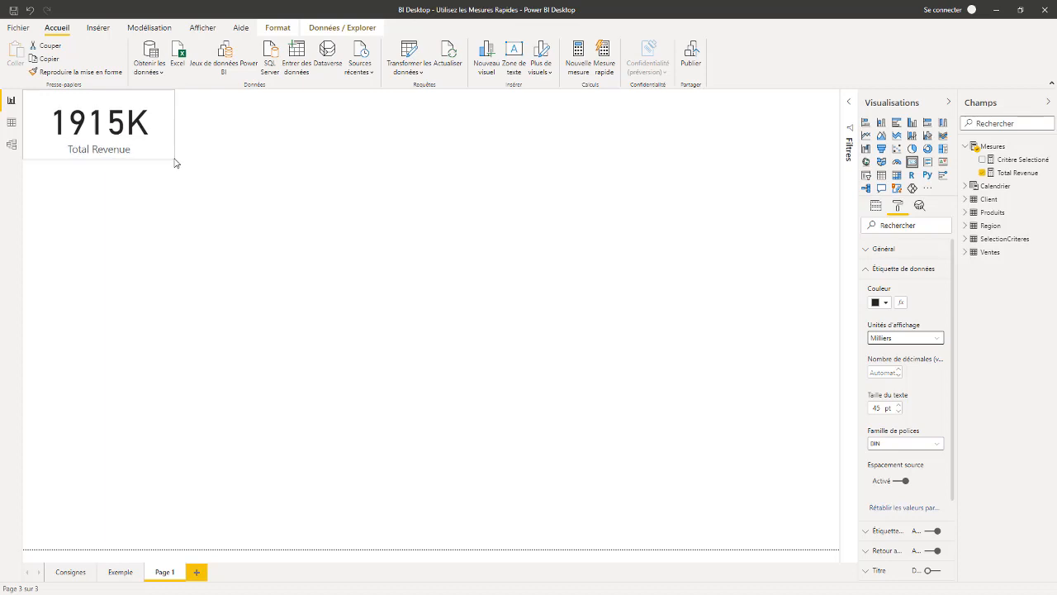
{"action": "left_click", "coordinate": [949, 103]}
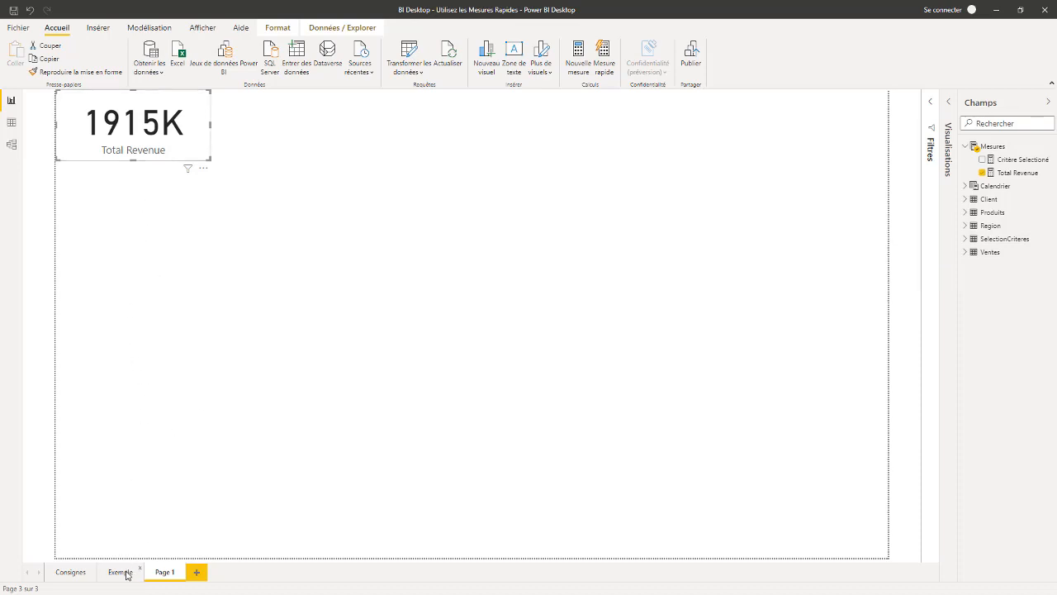
Open the Ventes table in the data view and add a new calculated column named Achat.
{"action": "left_click", "coordinate": [12, 144]}
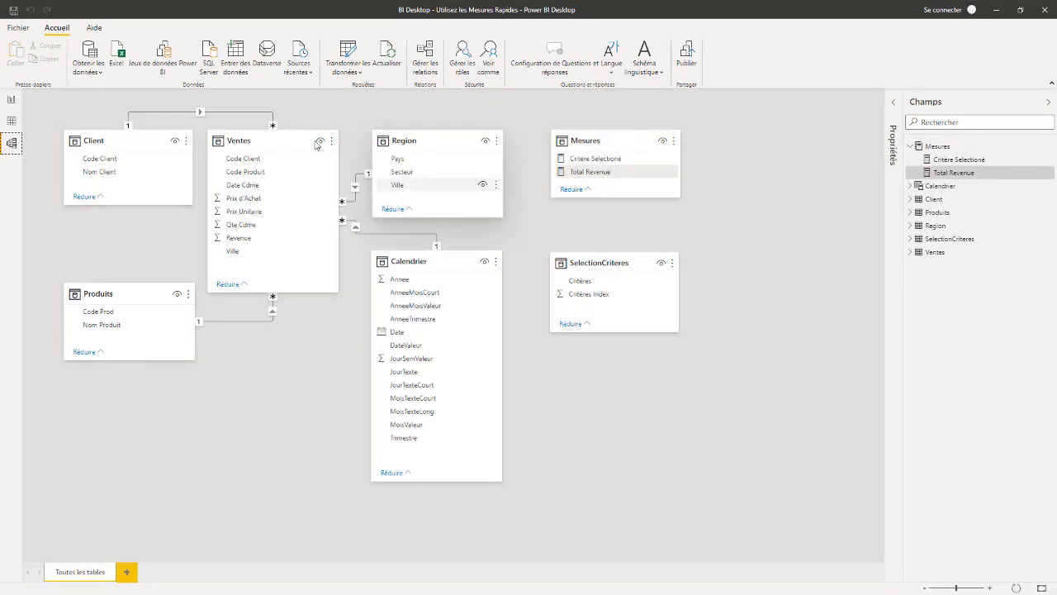
{"action": "left_click", "coordinate": [12, 121]}
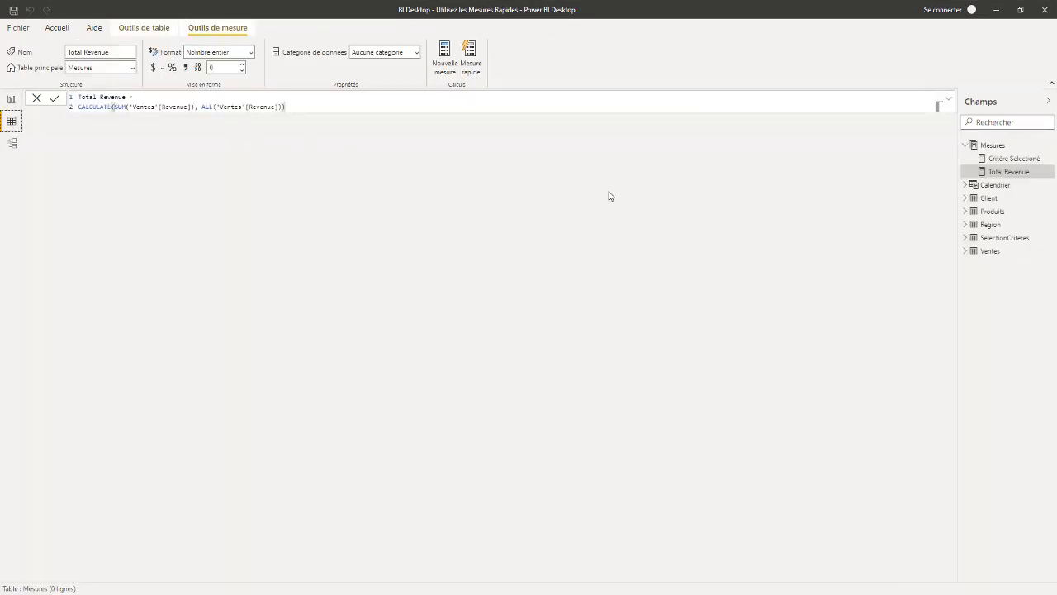
{"action": "left_click", "coordinate": [991, 252]}
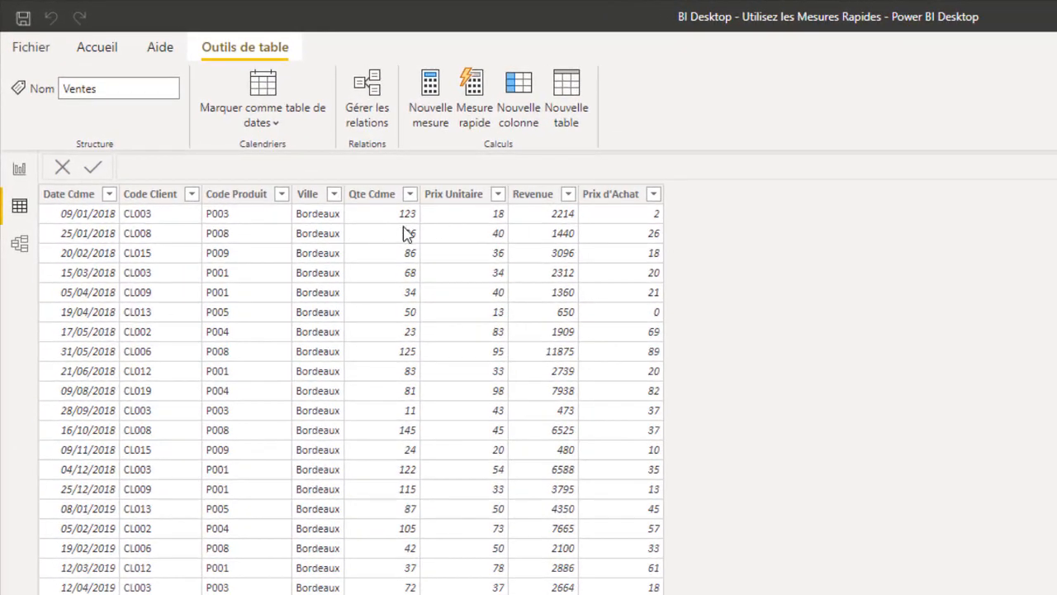
{"action": "left_click", "coordinate": [518, 89]}
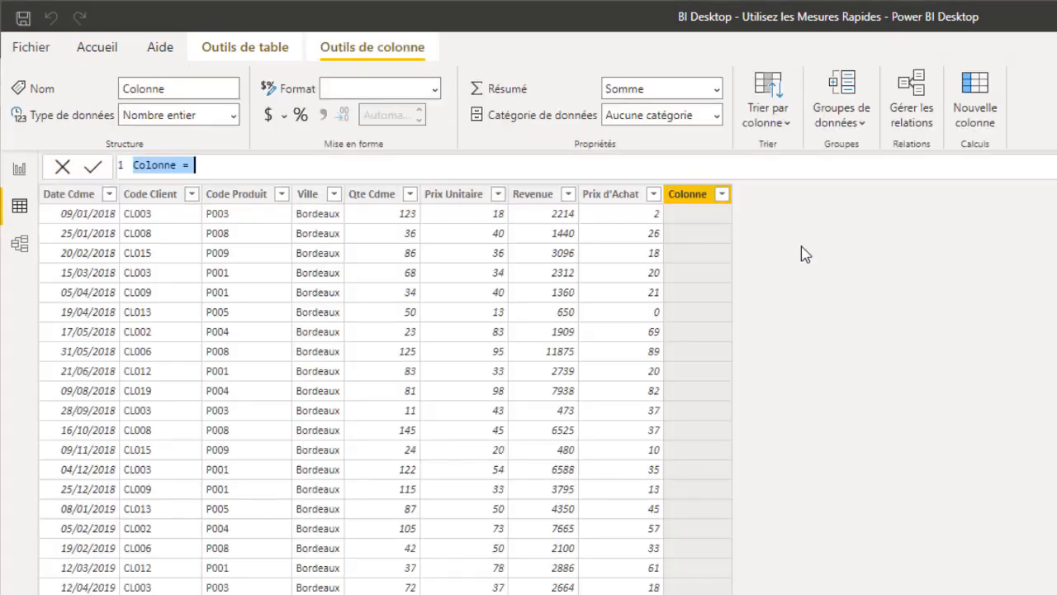
{"action": "left_click", "coordinate": [699, 197]}
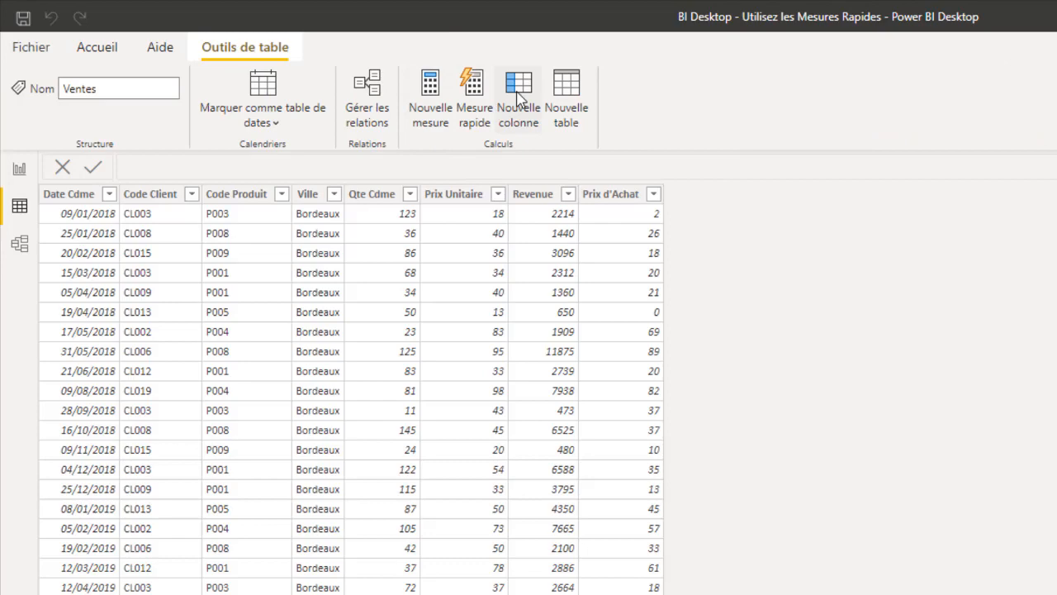
{"action": "left_click", "coordinate": [518, 97]}
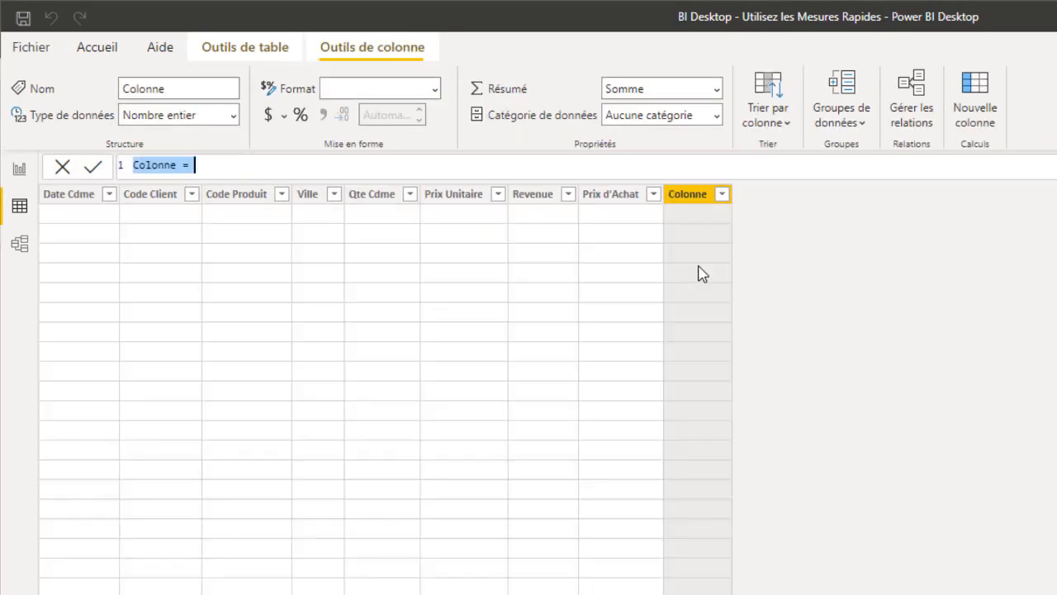
{"action": "left_click", "coordinate": [176, 165]}
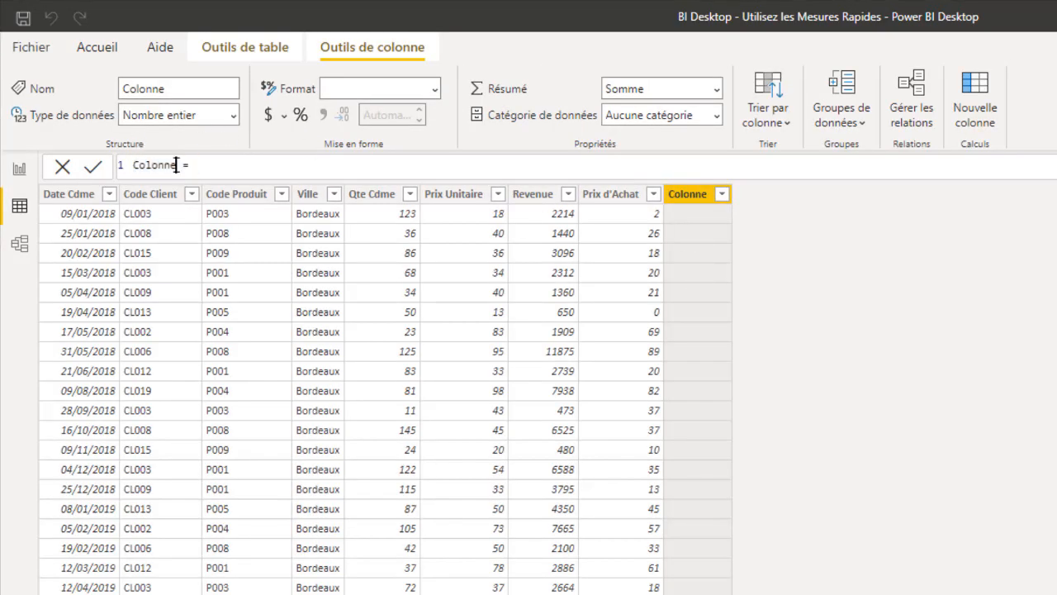
{"action": "left_click_drag", "start_coordinate": [181, 166], "coordinate": [114, 172]}
{"action": "type", "text": "Av"}
{"action": "left_click", "coordinate": [215, 172]}
{"action": "key", "text": "Return"}
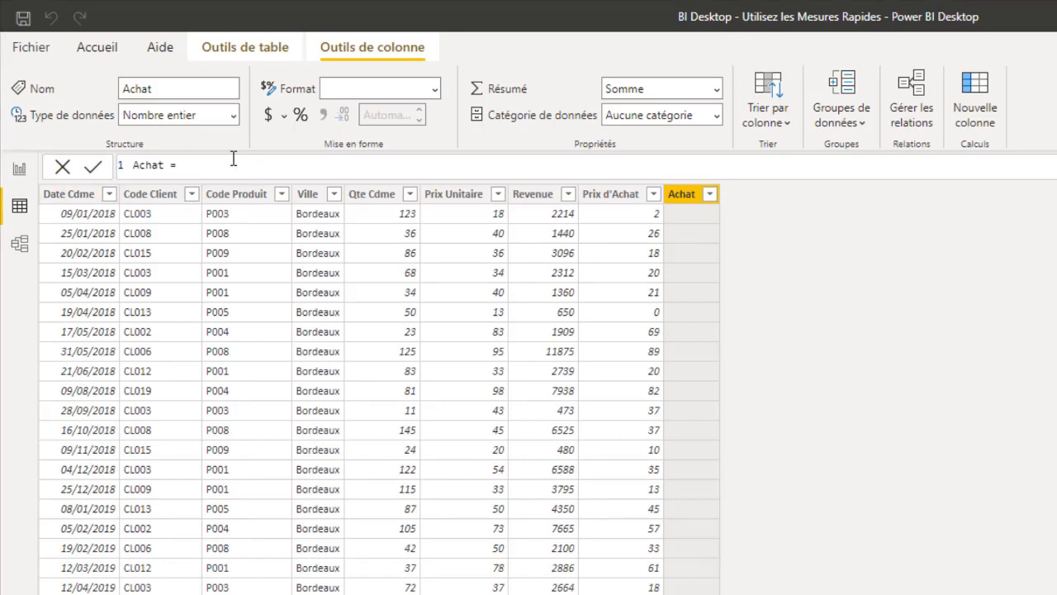
Define the Achat column as Ventes[Prix Unitaire]*Ventes[Prix d'Achat].
{"action": "left_click", "coordinate": [289, 162]}
{"action": "type", "text": "Pri"}
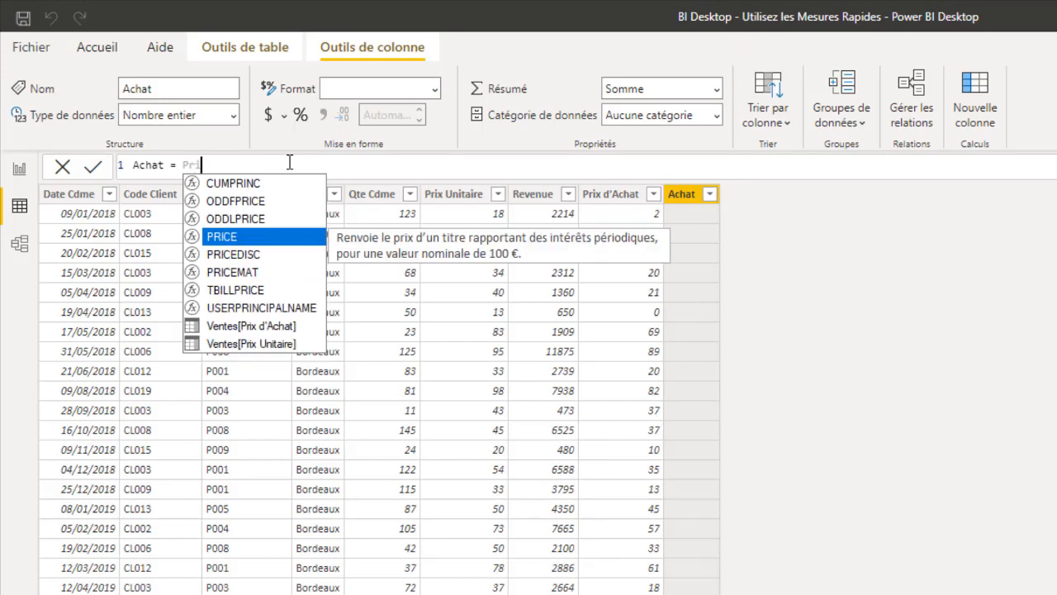
{"action": "left_click", "coordinate": [284, 344]}
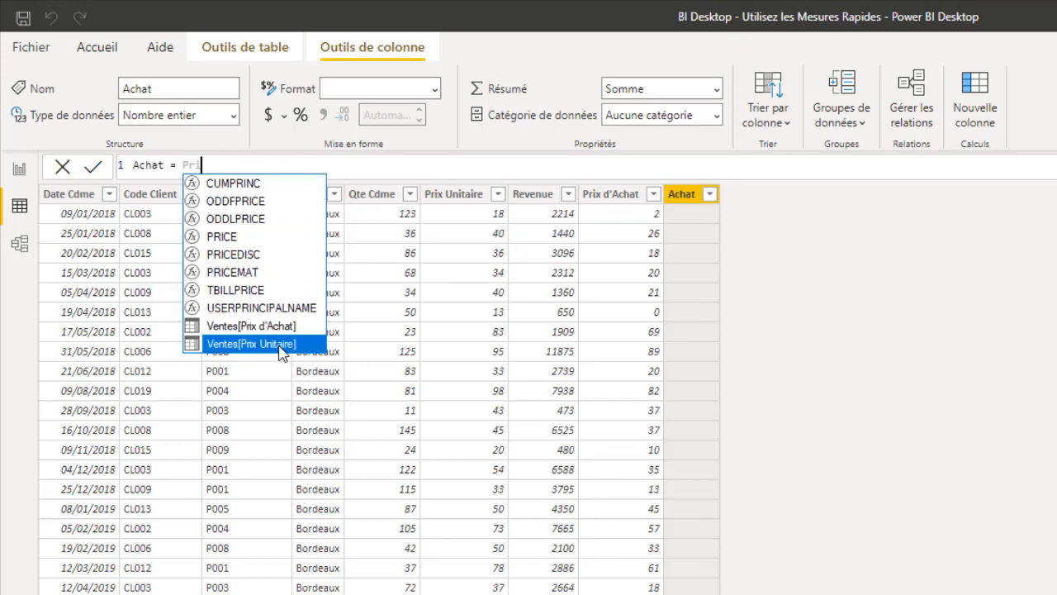
{"action": "type", "text": "*"}
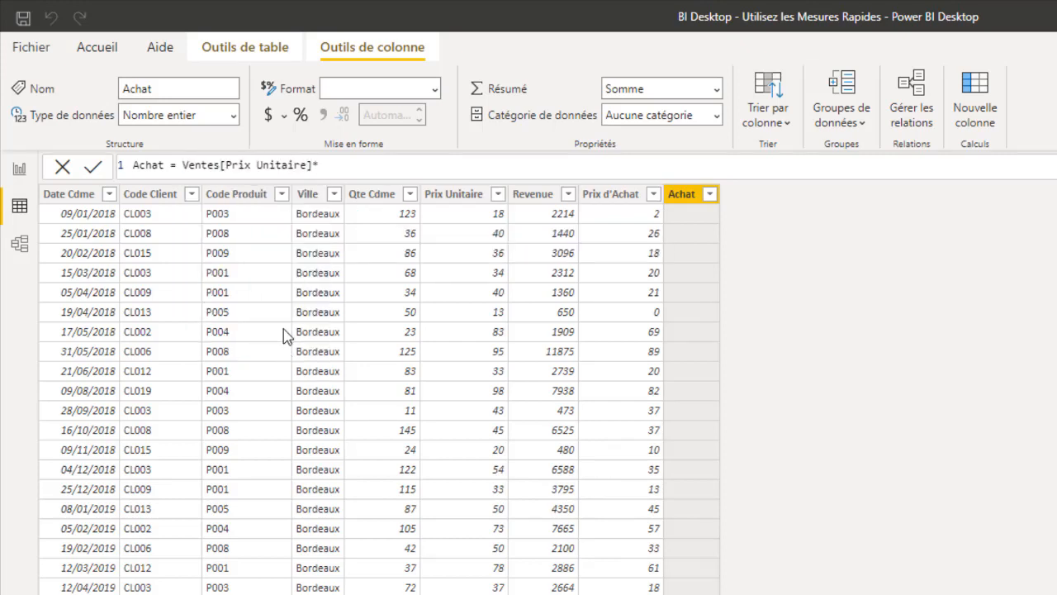
{"action": "type", "text": "prix"}
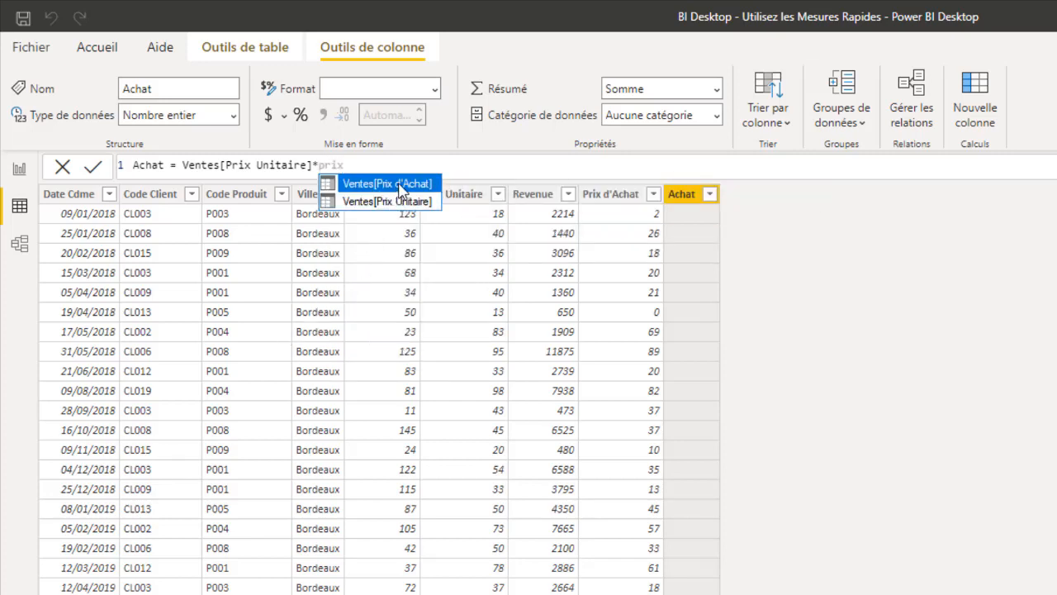
{"action": "left_click", "coordinate": [403, 184]}
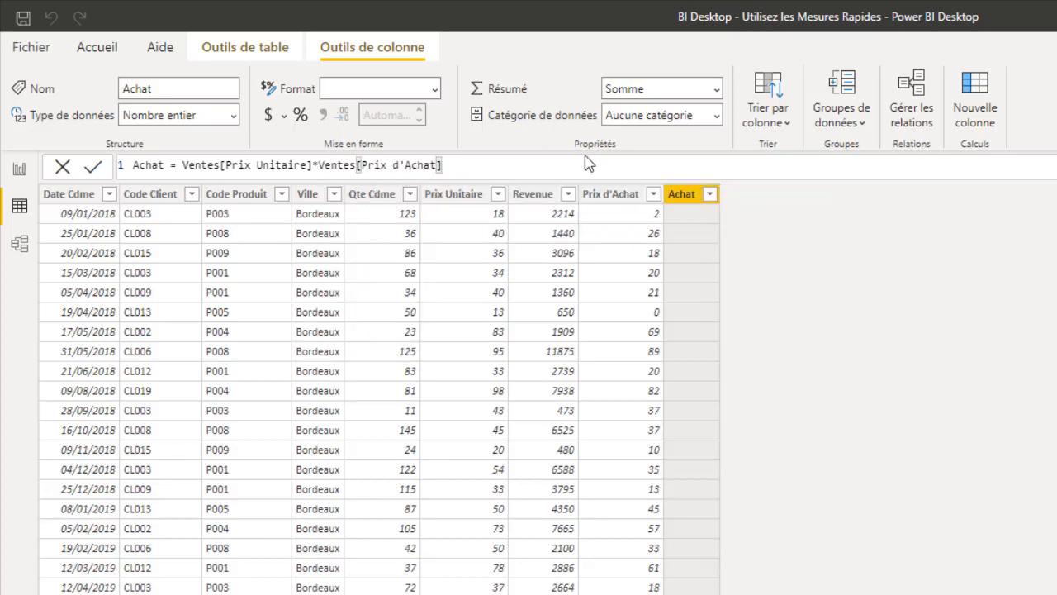
{"action": "key", "text": "Return"}
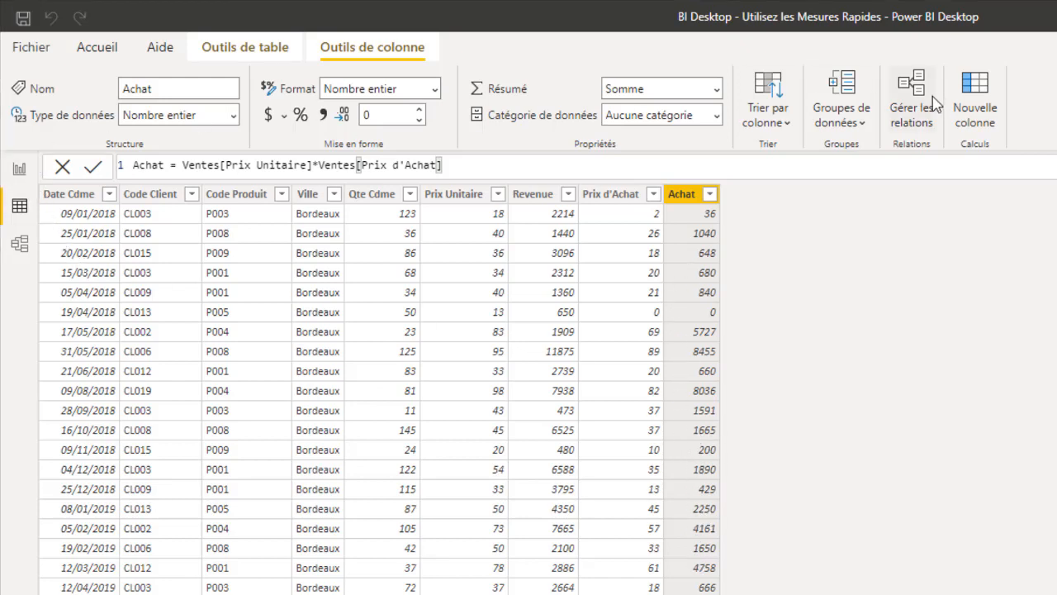
Create a quick measure in Mesures of type Total de la catégorie (filtres non appliqués), with Somme de Achat as base value and Achat as category.
{"action": "left_click", "coordinate": [1056, 238]}
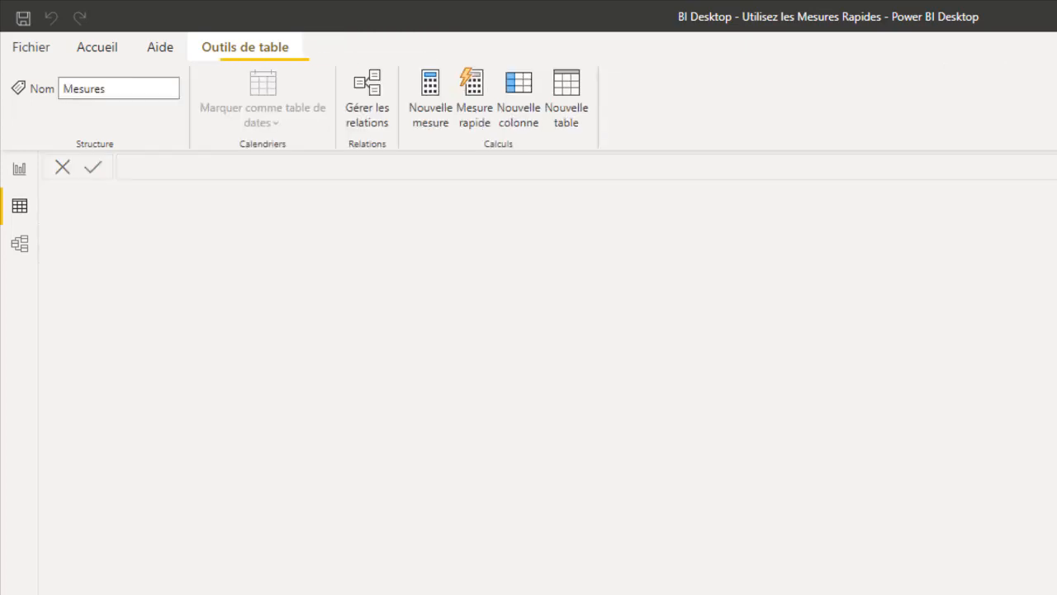
{"action": "left_click", "coordinate": [473, 93]}
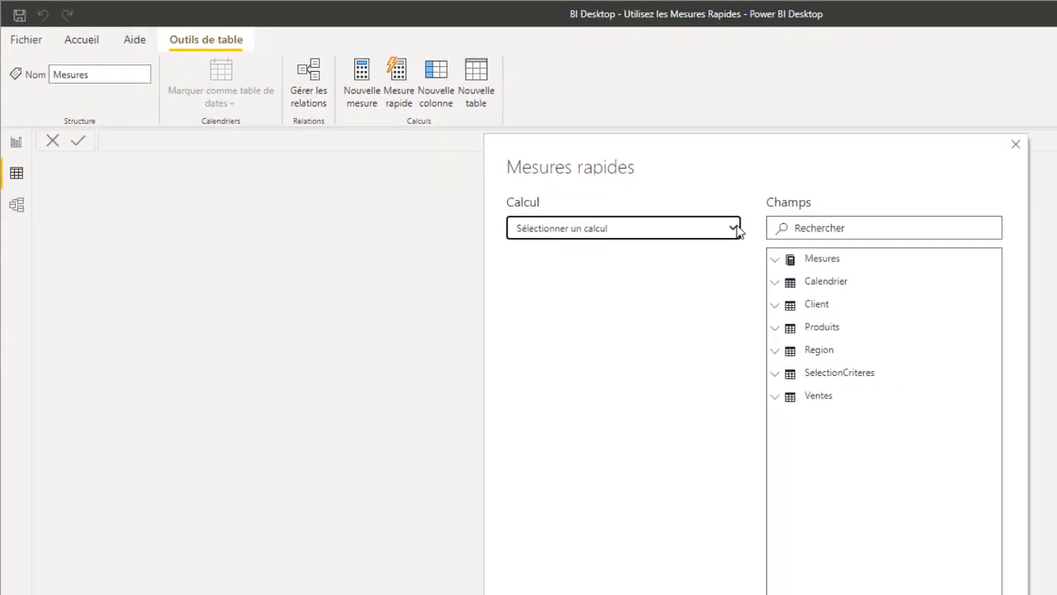
{"action": "left_click", "coordinate": [594, 185]}
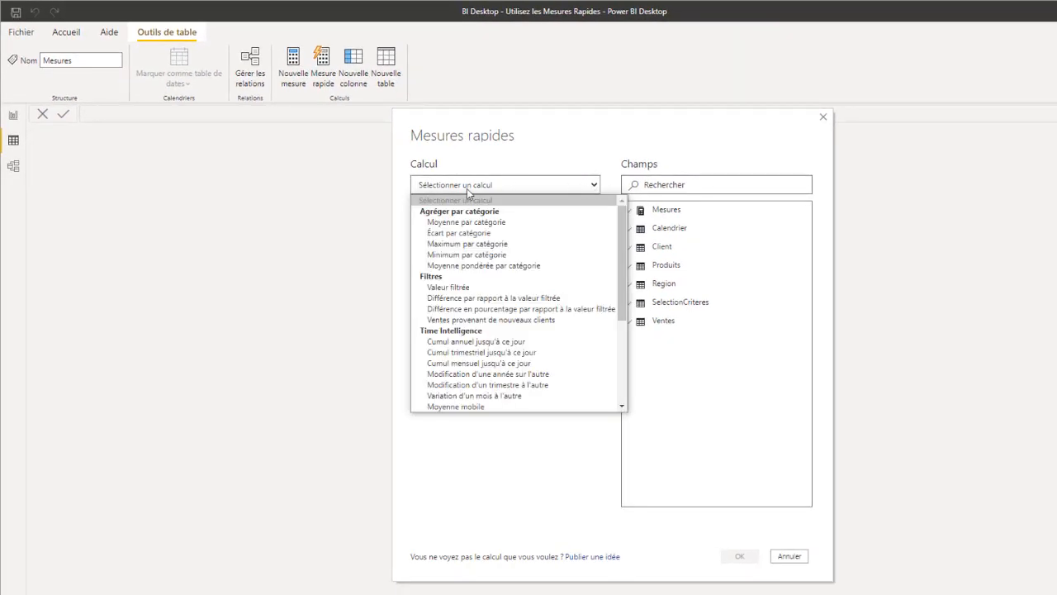
{"action": "scroll", "coordinate": [503, 297], "scroll_direction": "down", "scroll_amount": 5}
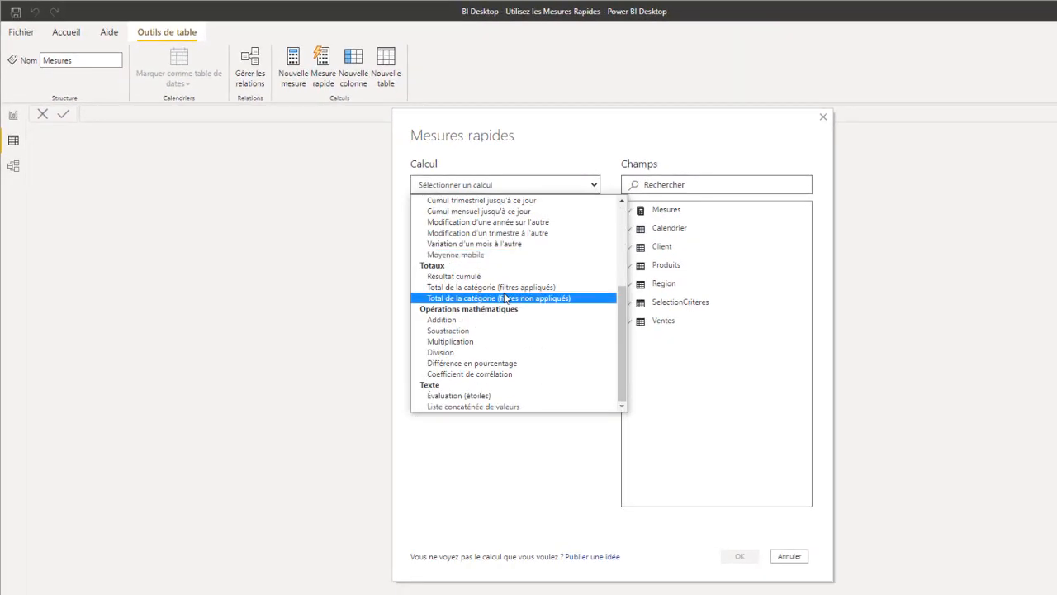
{"action": "left_click", "coordinate": [467, 299]}
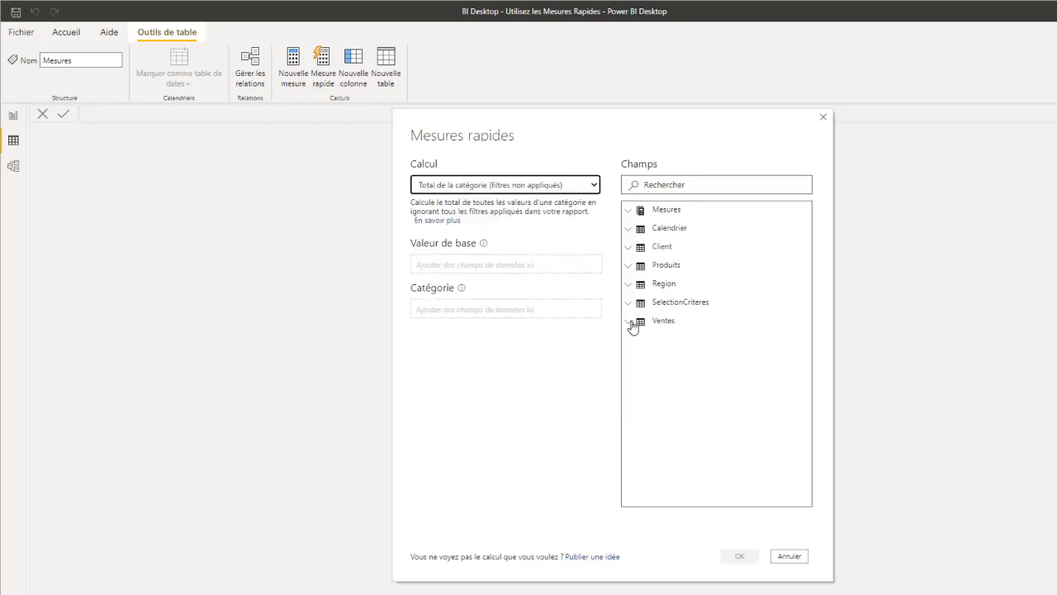
{"action": "left_click", "coordinate": [630, 321]}
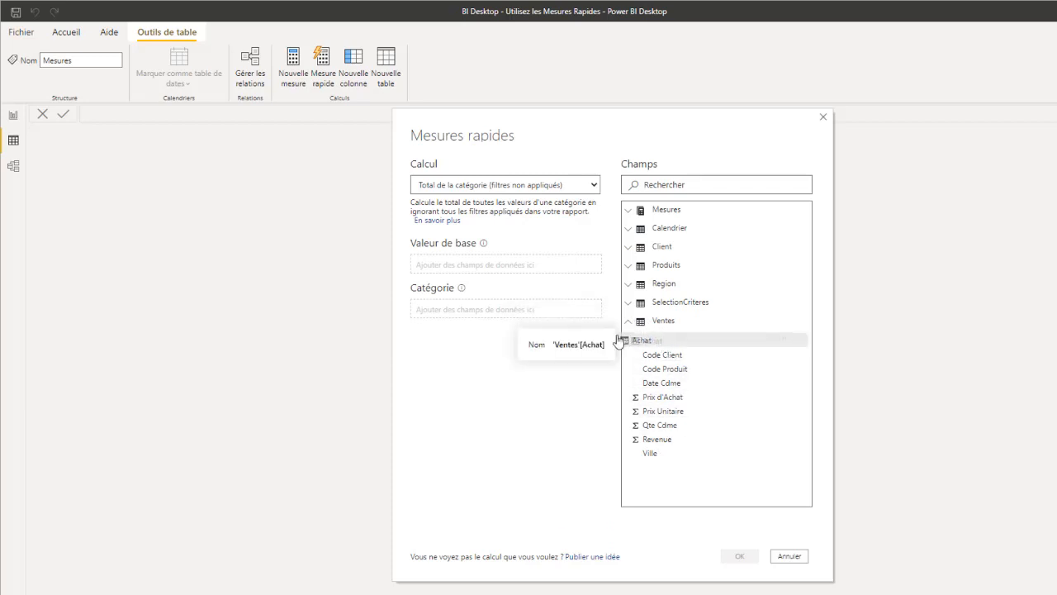
{"action": "left_click_drag", "start_coordinate": [620, 339], "coordinate": [482, 281]}
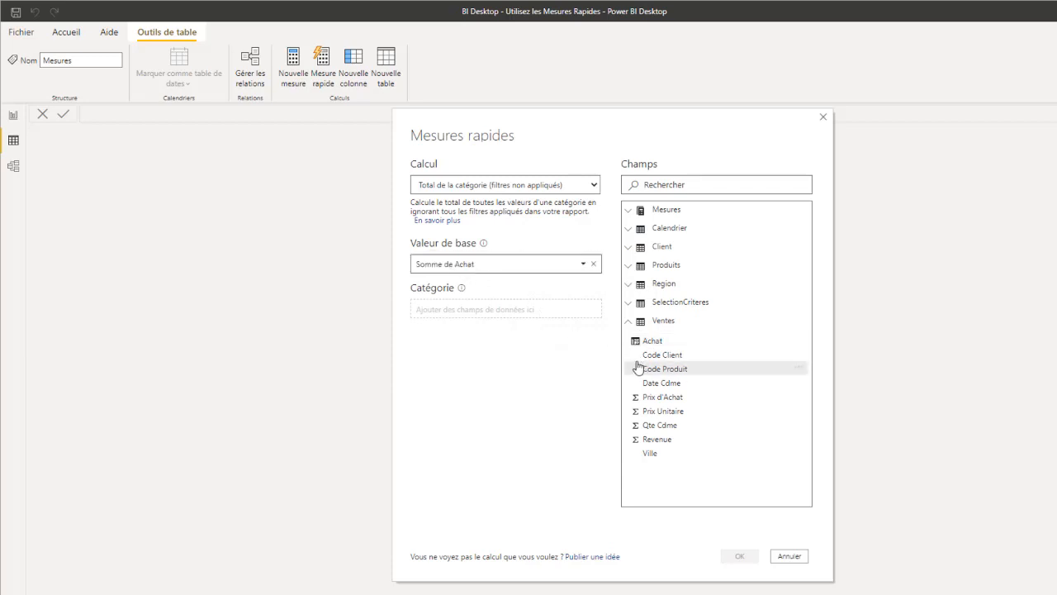
{"action": "left_click_drag", "start_coordinate": [675, 342], "coordinate": [479, 325]}
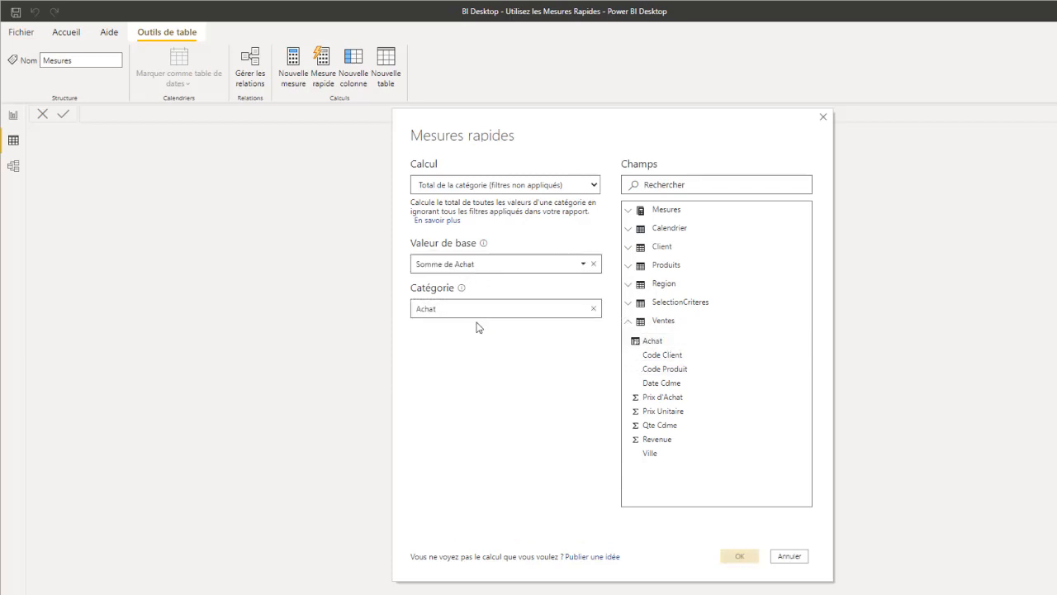
{"action": "left_click", "coordinate": [747, 551]}
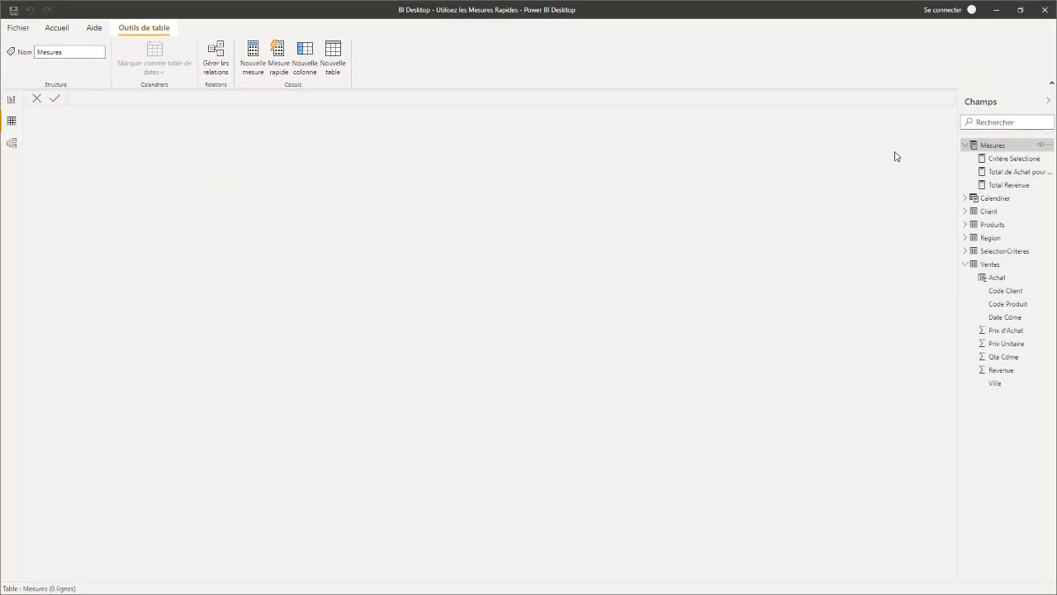
Rename the new purchase measure in the Mesures table to Total Achat in its formula.
{"action": "left_click", "coordinate": [1025, 172]}
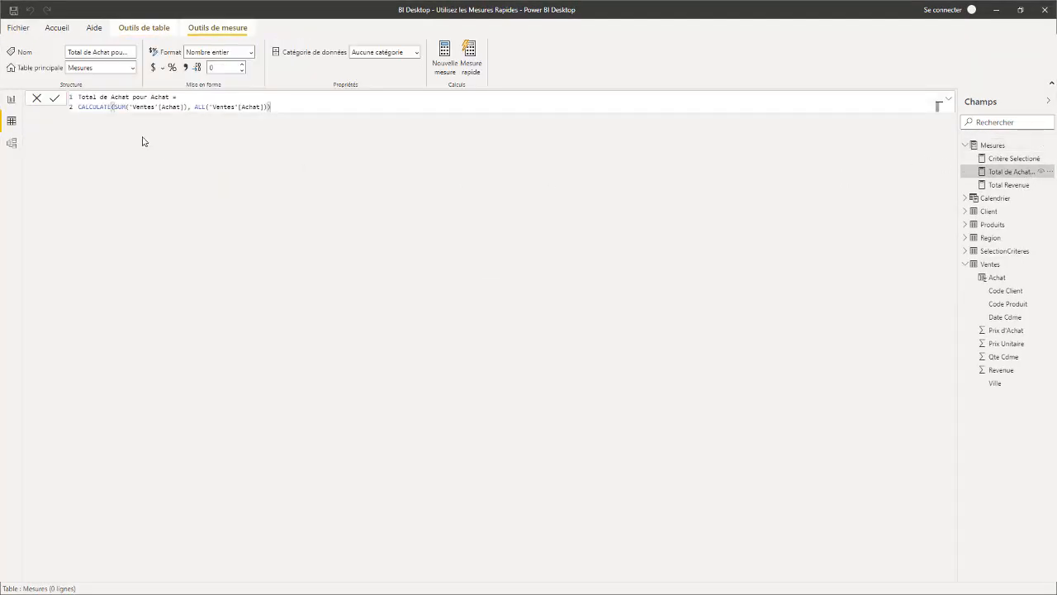
{"action": "left_click_drag", "start_coordinate": [165, 97], "coordinate": [113, 97]}
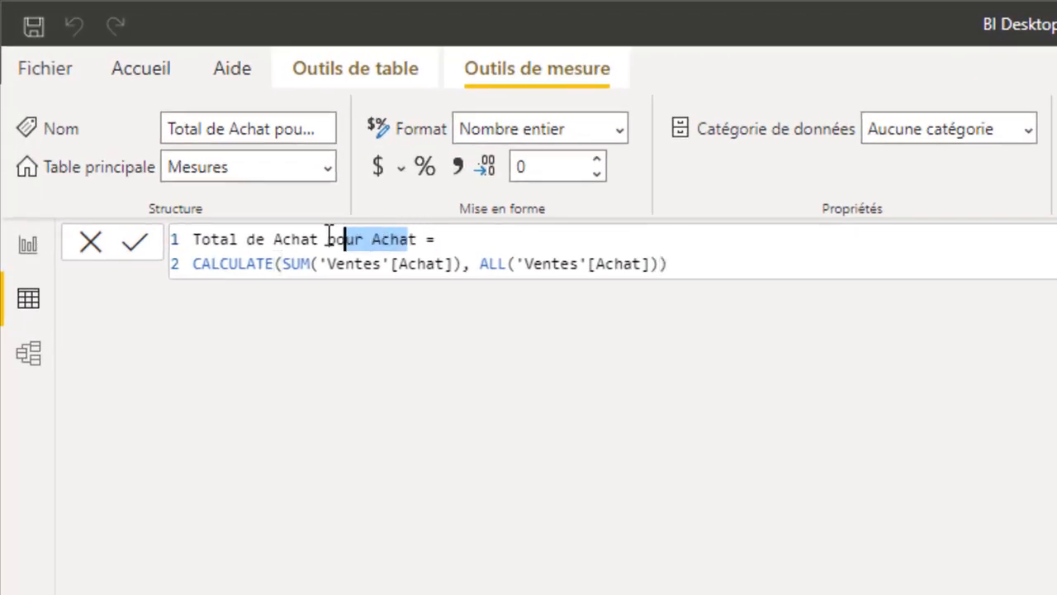
{"action": "left_click_drag", "start_coordinate": [278, 238], "coordinate": [247, 239]}
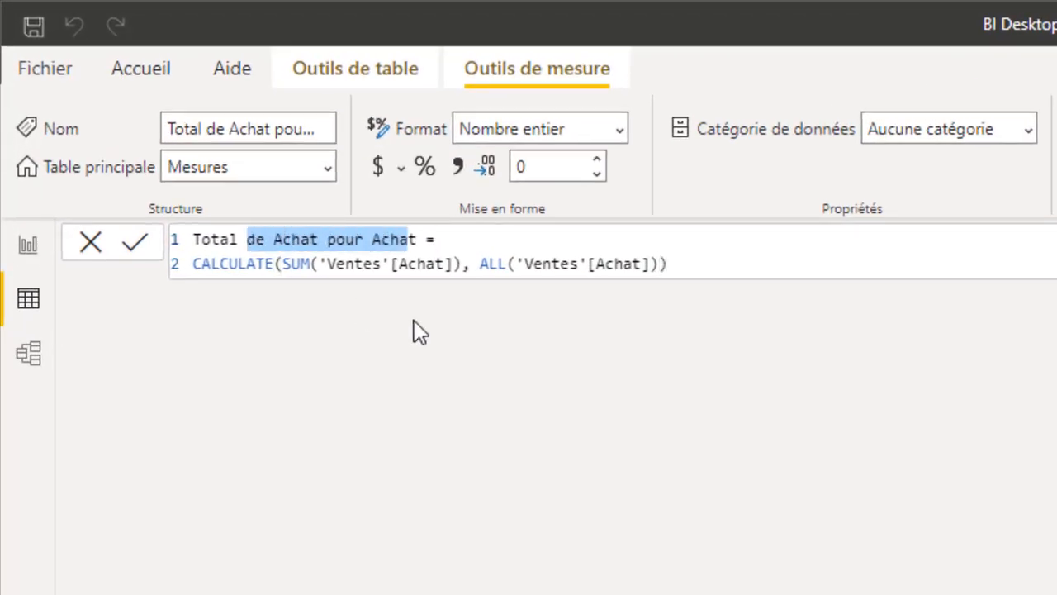
{"action": "type", "text": "Atchat"}
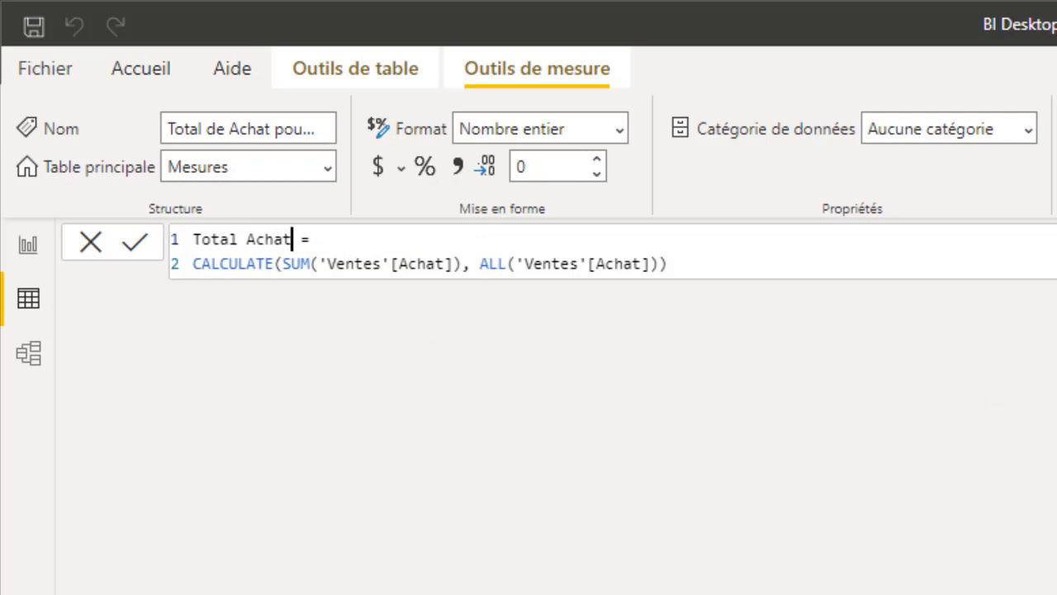
{"action": "key", "text": "Return"}
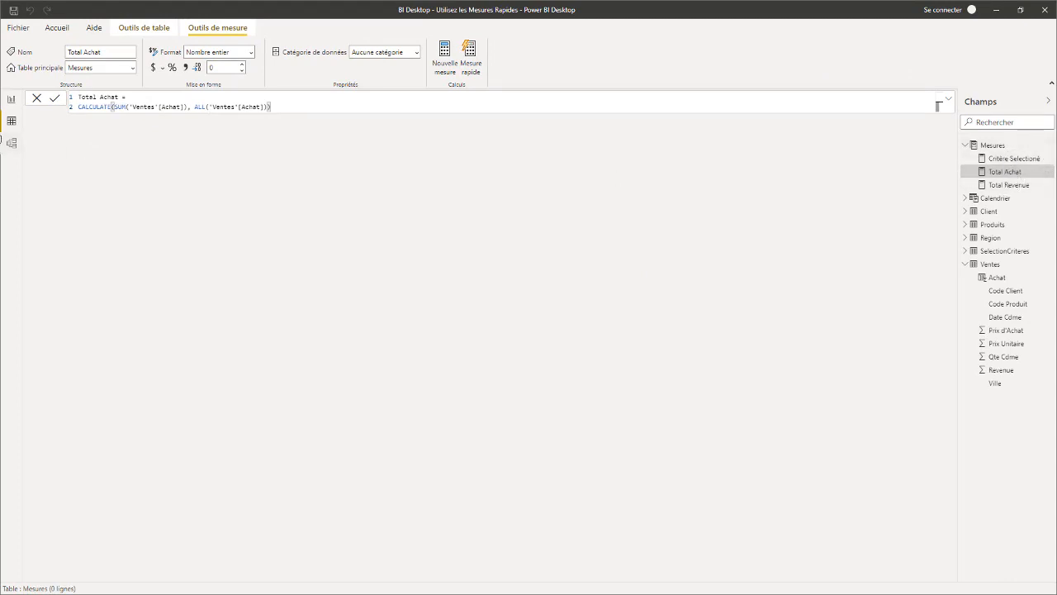
Add the Total Achat measure to report Page 1 to the right of the Total Revenue card and show it as a card.
{"action": "left_click", "coordinate": [11, 100]}
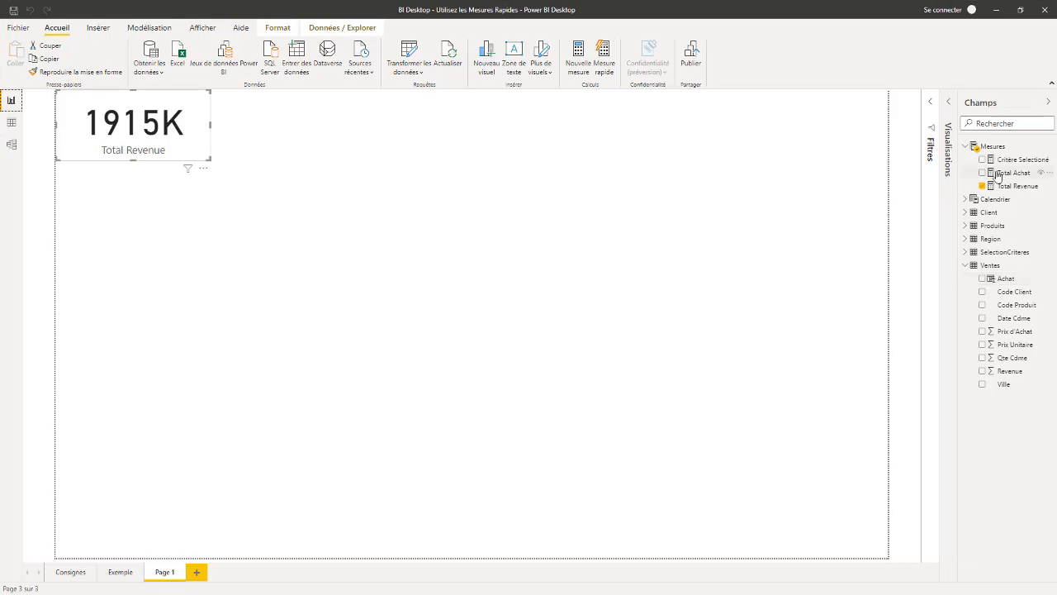
{"action": "left_click_drag", "start_coordinate": [998, 175], "coordinate": [406, 141]}
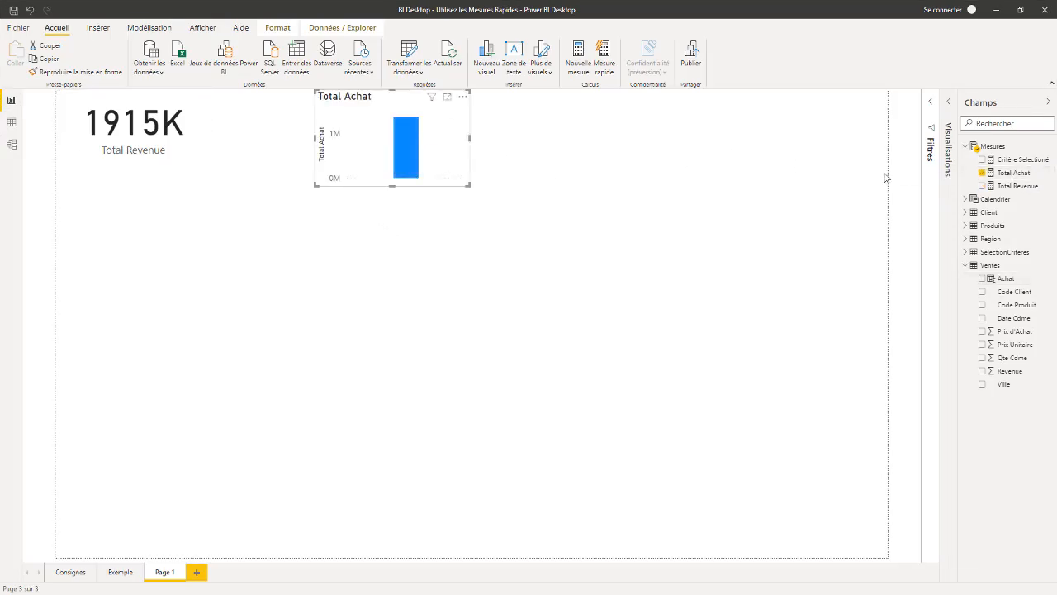
{"action": "left_click", "coordinate": [948, 104]}
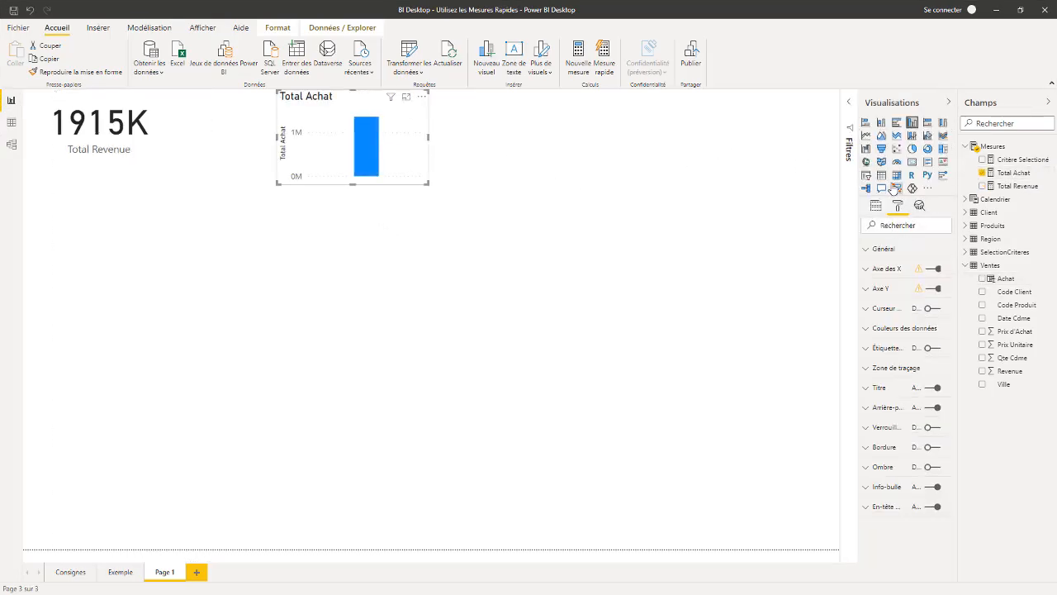
{"action": "left_click", "coordinate": [911, 162]}
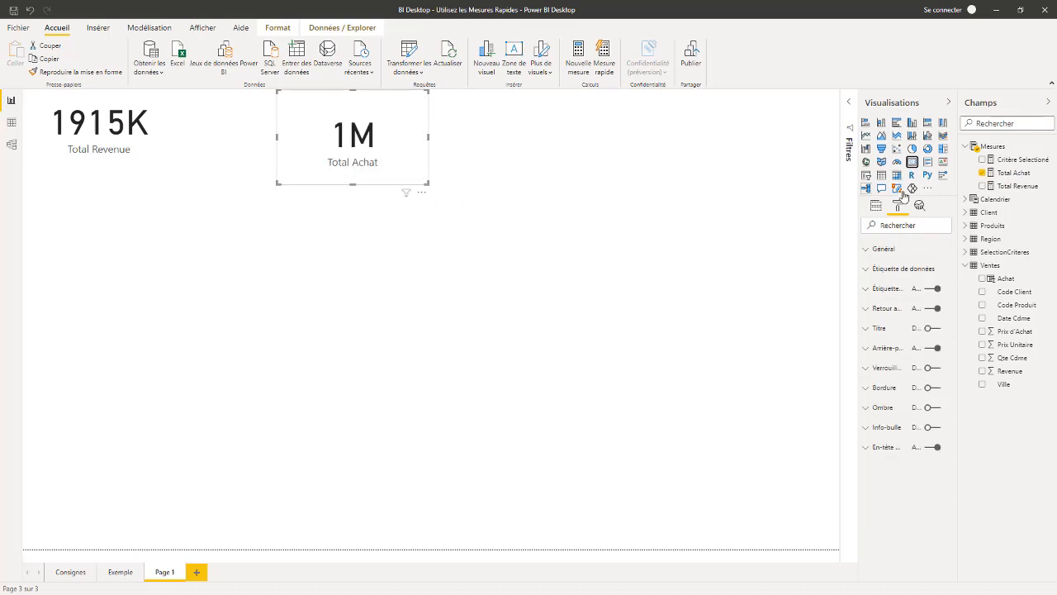
Set the Total Achat card's data label display units to Milliers, shorten the card and move it closer to the Total Revenue card.
{"action": "left_click", "coordinate": [867, 271]}
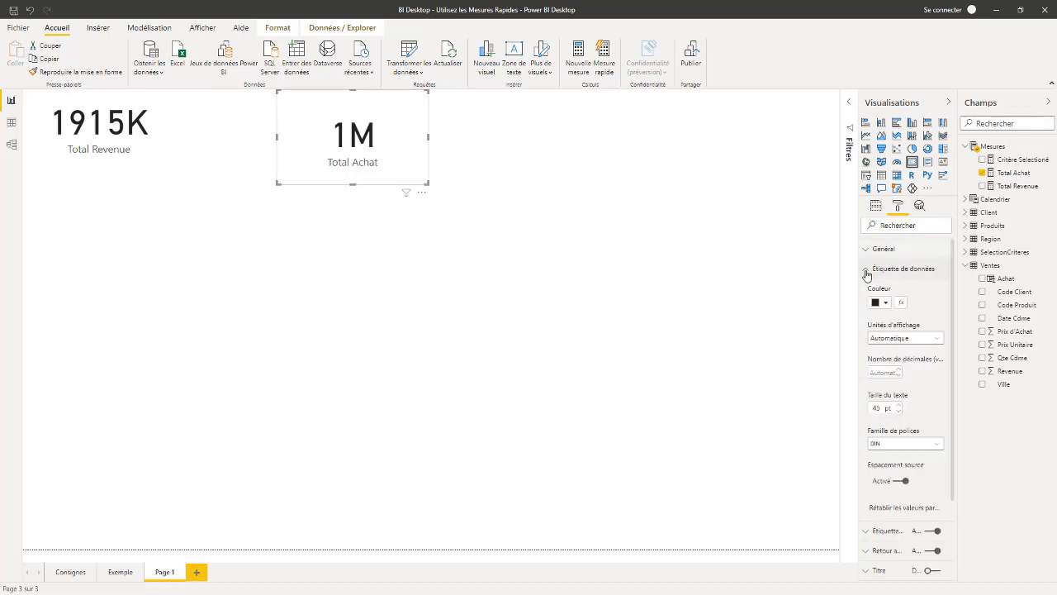
{"action": "left_click", "coordinate": [908, 336]}
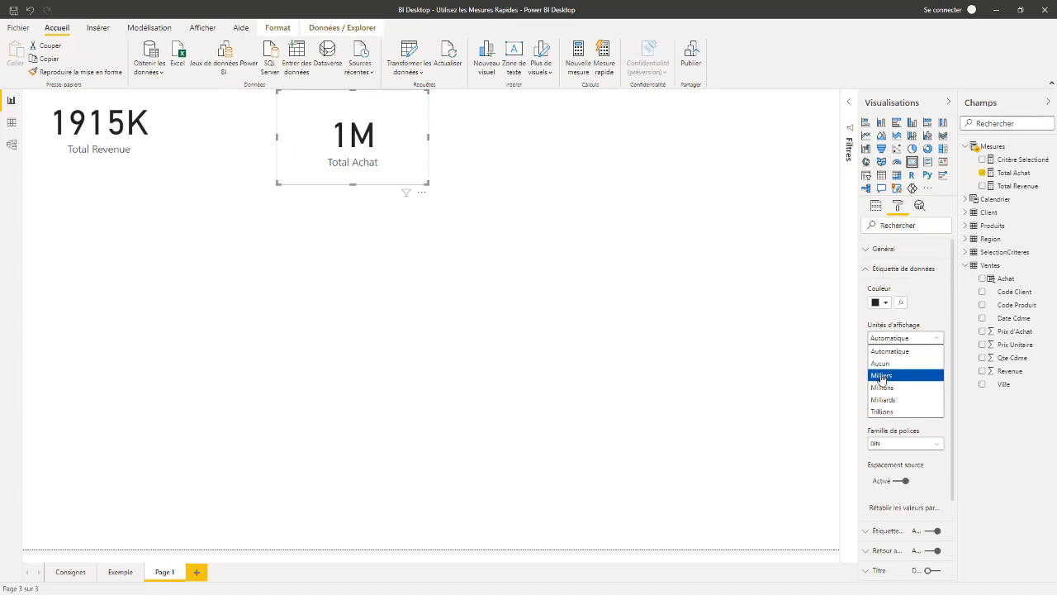
{"action": "left_click", "coordinate": [882, 375]}
{"action": "left_click_drag", "start_coordinate": [373, 180], "coordinate": [314, 162]}
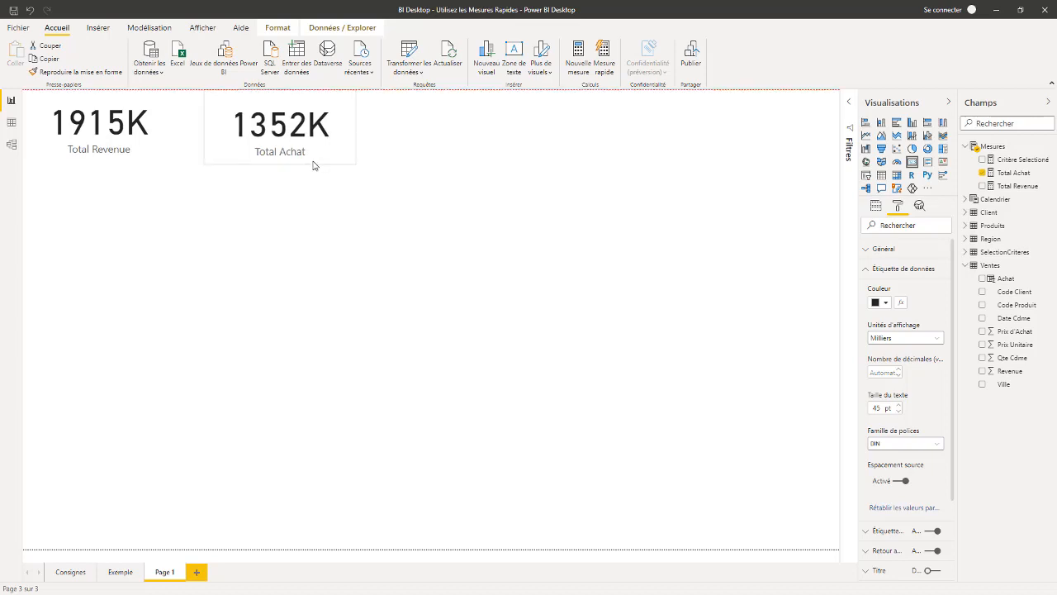
Create a Soustraction quick measure with Total Revenue as the base value and Total Achat as the value to subtract.
{"action": "left_click", "coordinate": [448, 231]}
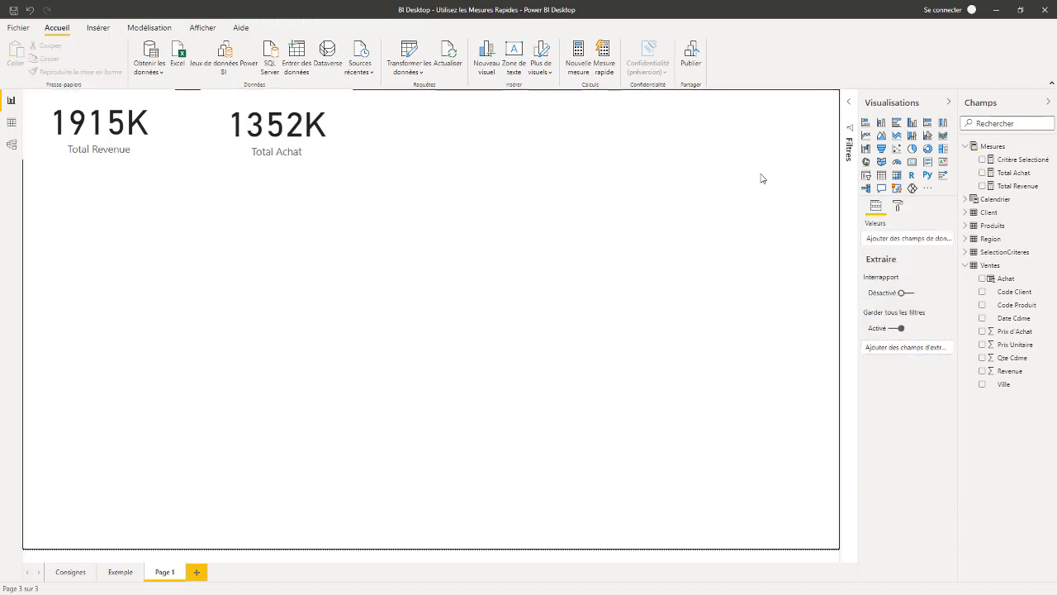
{"action": "left_click", "coordinate": [603, 62]}
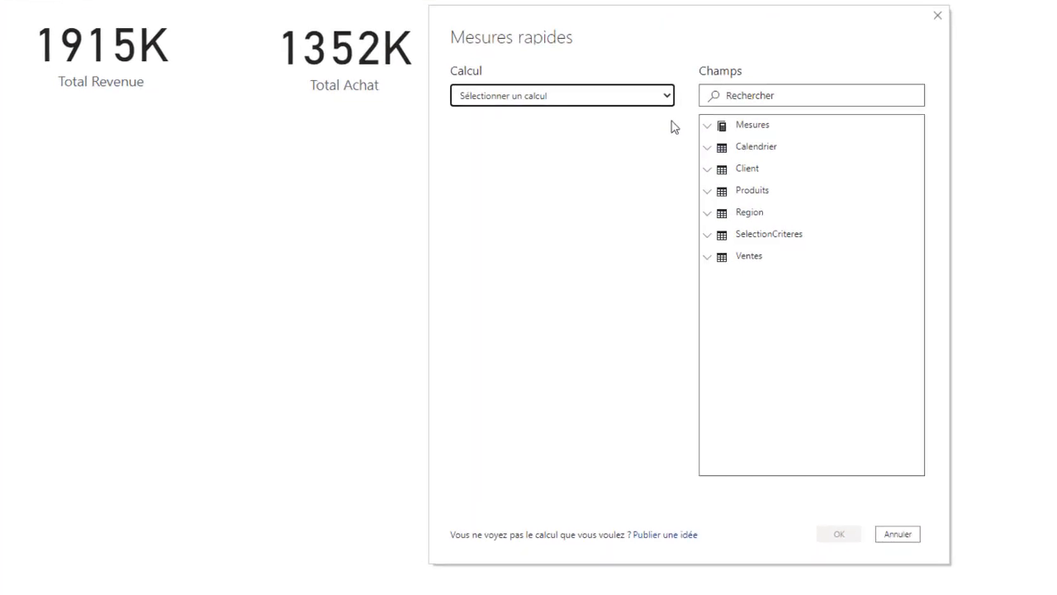
{"action": "left_click", "coordinate": [669, 94]}
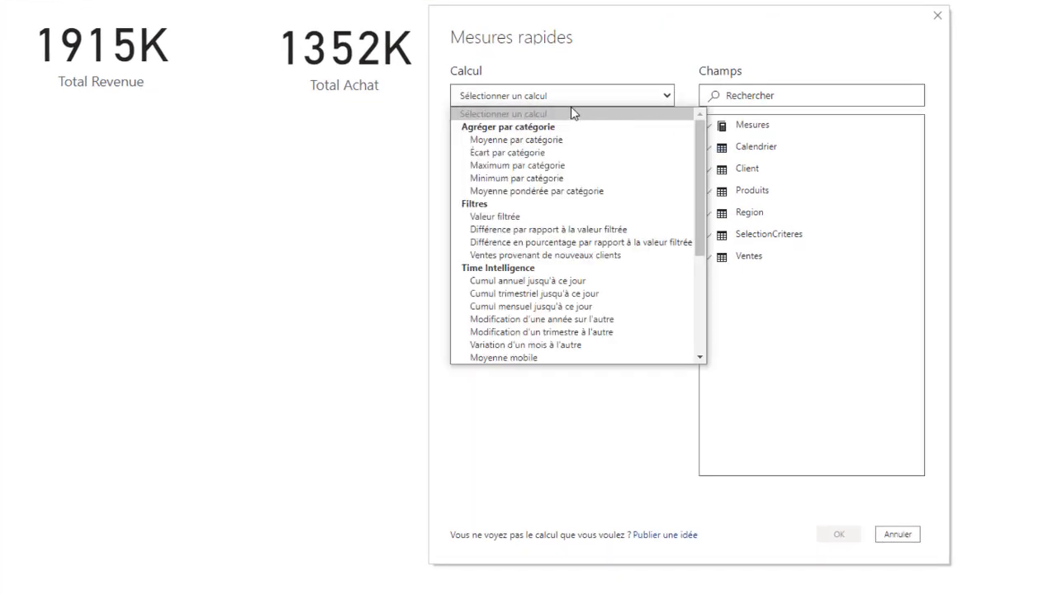
{"action": "left_click_drag", "start_coordinate": [701, 136], "coordinate": [695, 261]}
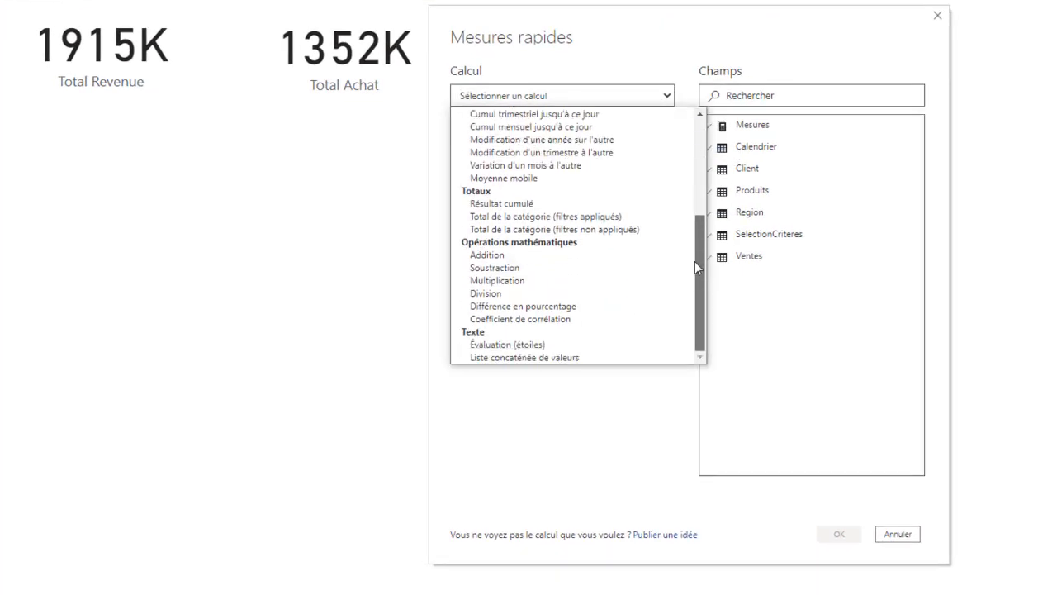
{"action": "left_click", "coordinate": [493, 268]}
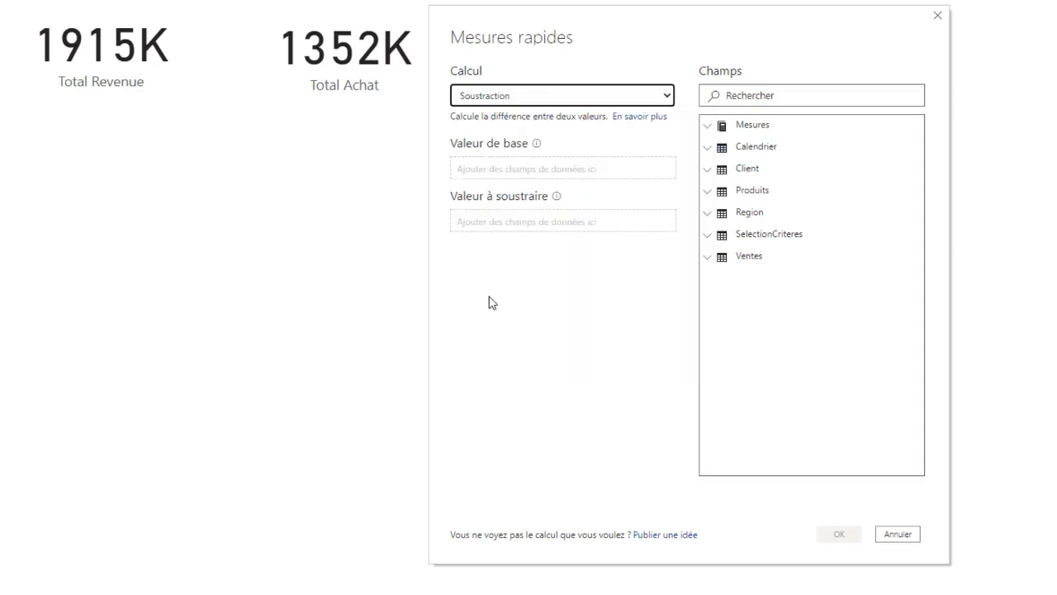
{"action": "left_click", "coordinate": [495, 170]}
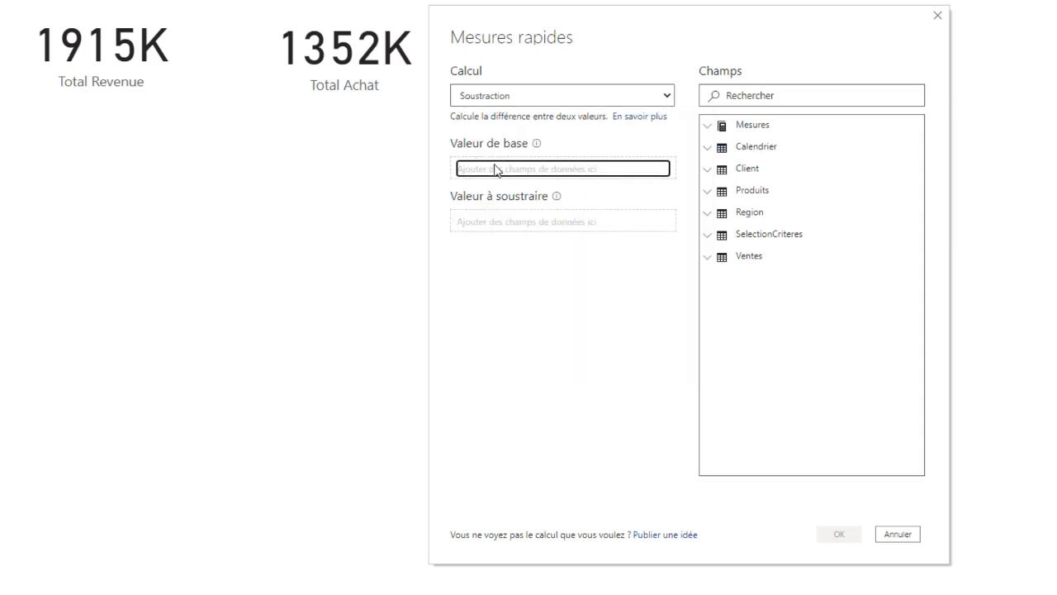
{"action": "left_click", "coordinate": [707, 125]}
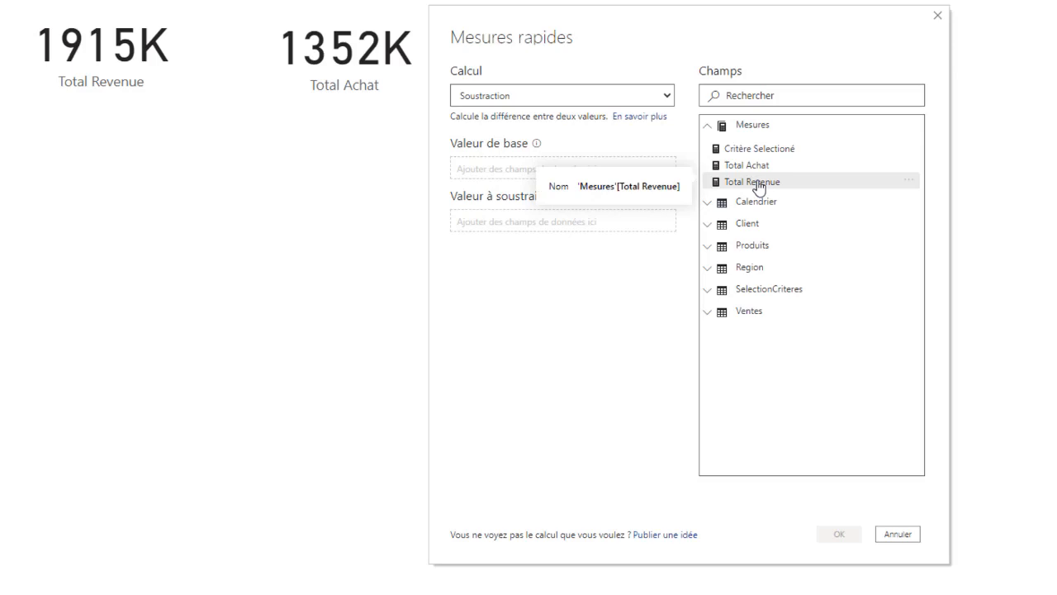
{"action": "left_click_drag", "start_coordinate": [758, 187], "coordinate": [497, 166]}
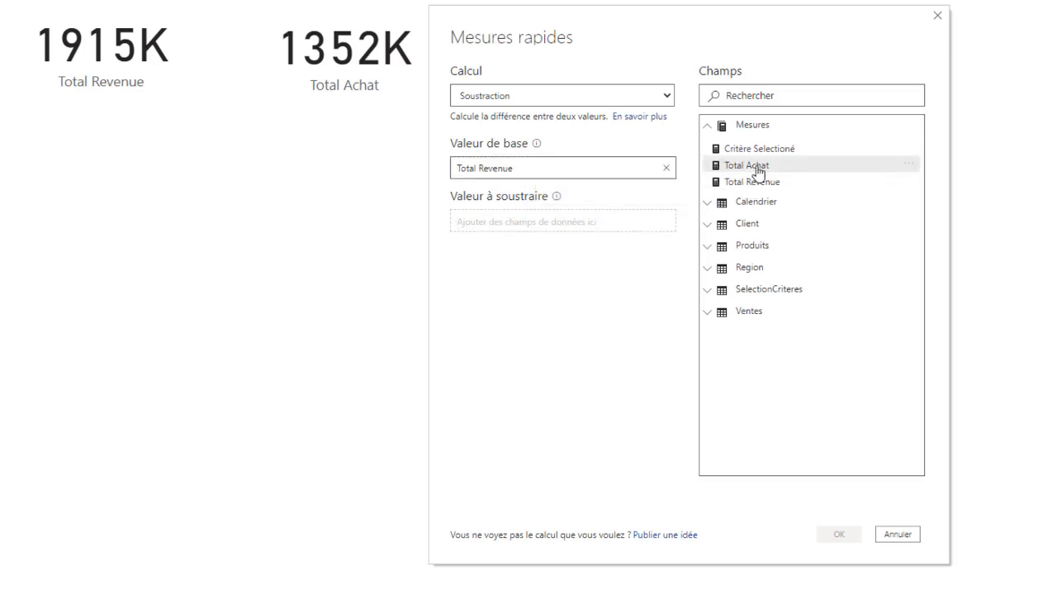
{"action": "left_click_drag", "start_coordinate": [753, 167], "coordinate": [559, 229]}
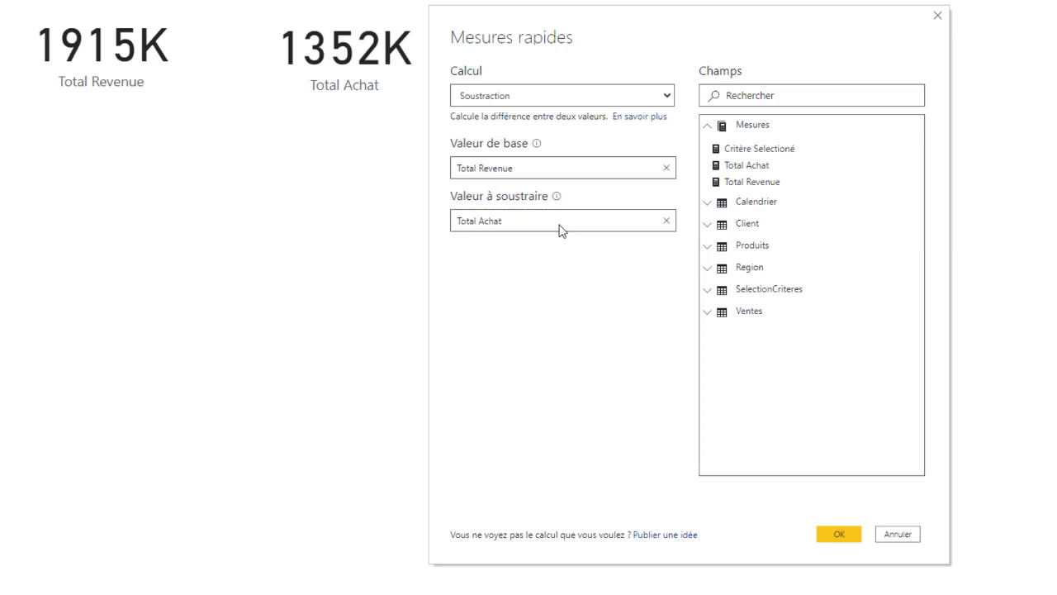
{"action": "left_click", "coordinate": [833, 524]}
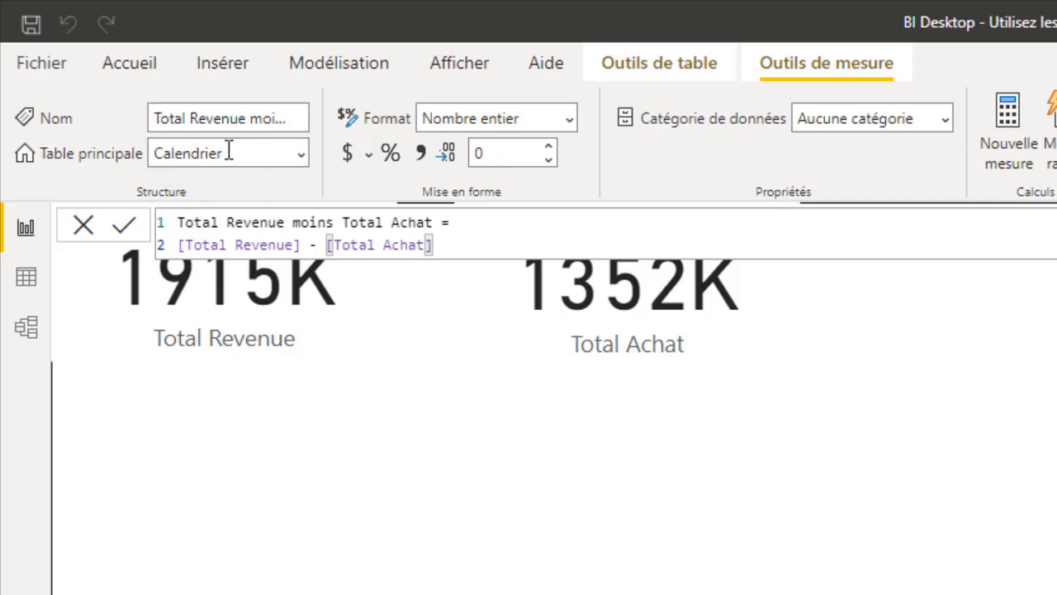
Set the subtraction measure's home table to Mesures and rename the measure Total Marge in its formula.
{"action": "left_click", "coordinate": [303, 157]}
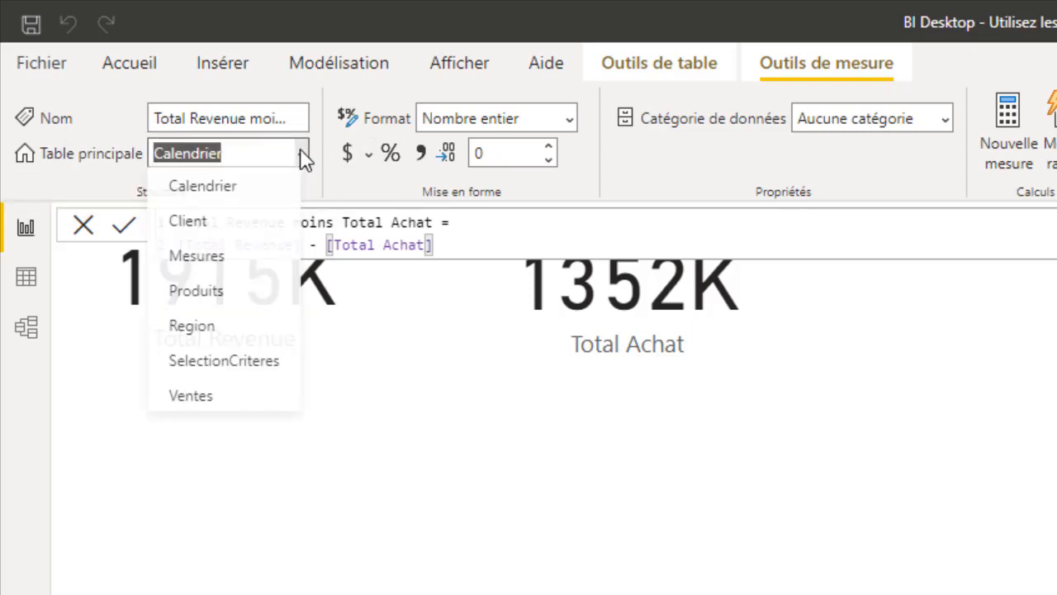
{"action": "left_click", "coordinate": [211, 262]}
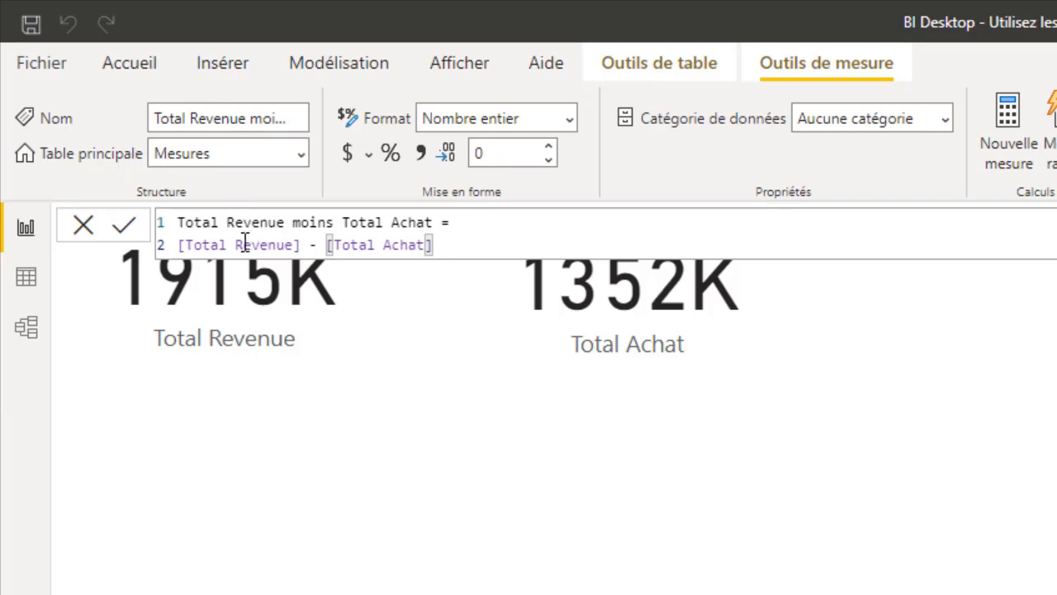
{"action": "left_click_drag", "start_coordinate": [435, 221], "coordinate": [227, 210]}
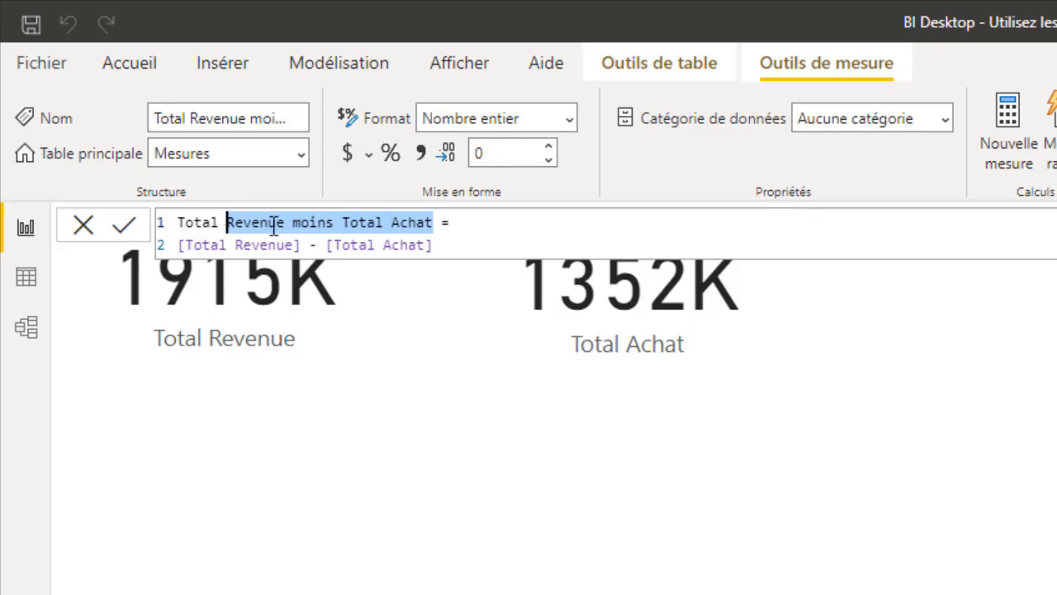
{"action": "type", "text": "Marge"}
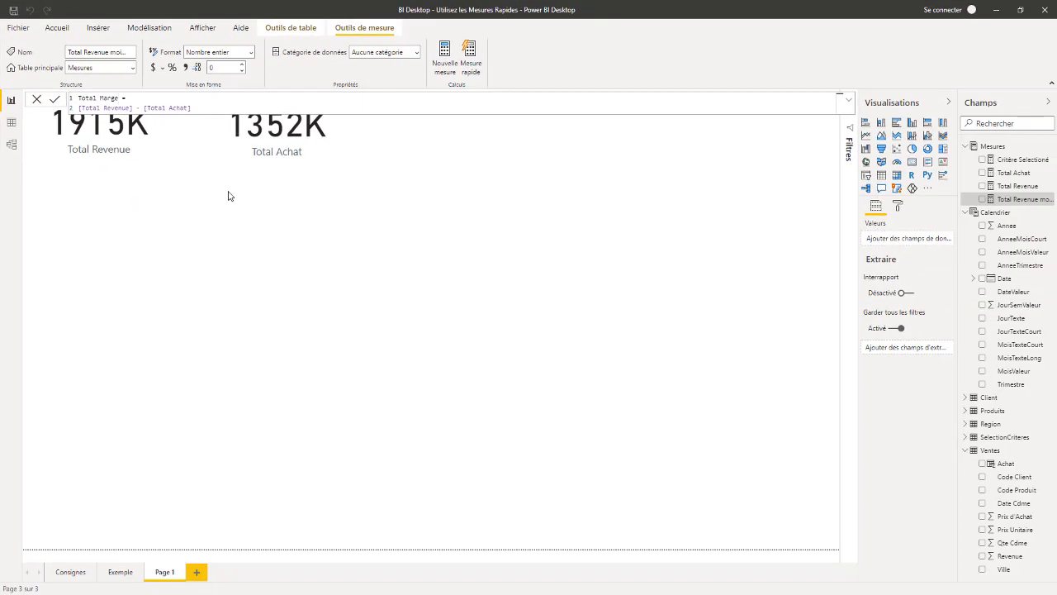
{"action": "key", "text": "Return"}
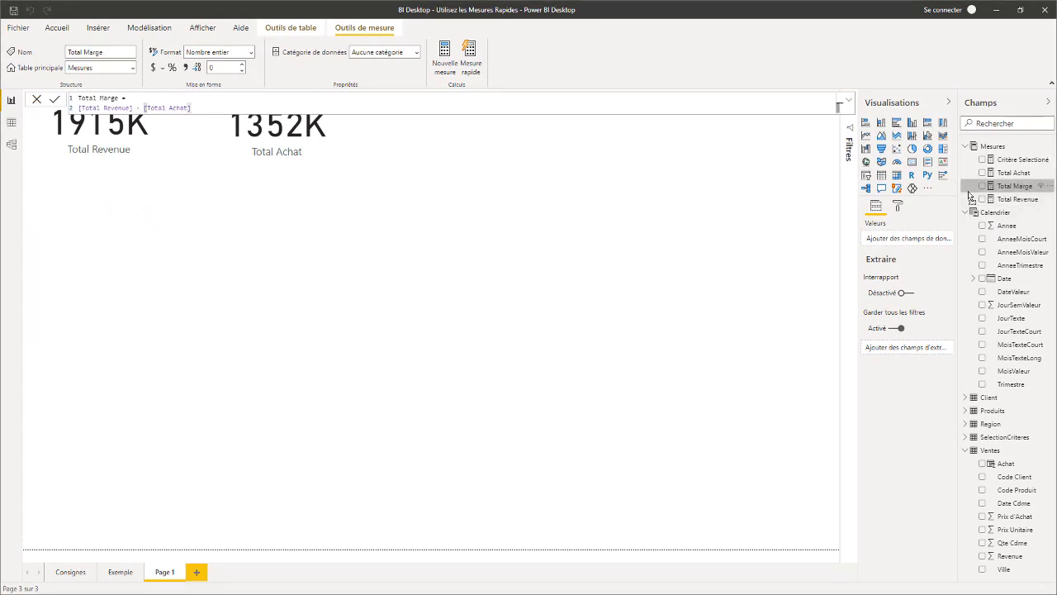
Add the Total Marge measure to Page 1 as a shortened card placed just right of the Total Achat card.
{"action": "left_click_drag", "start_coordinate": [969, 195], "coordinate": [742, 163]}
{"action": "left_click", "coordinate": [913, 161]}
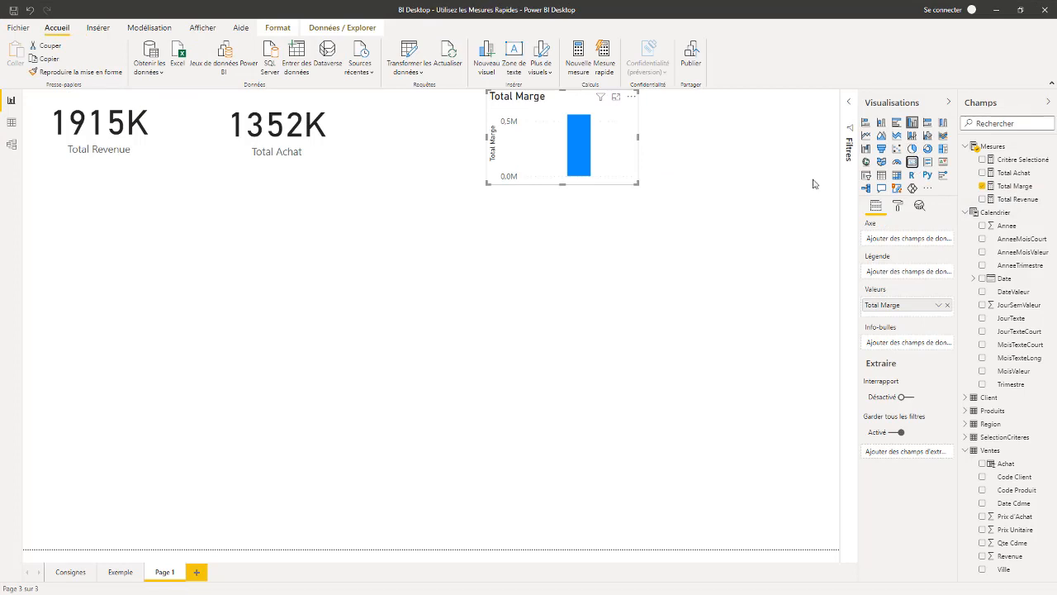
{"action": "left_click_drag", "start_coordinate": [563, 180], "coordinate": [483, 163]}
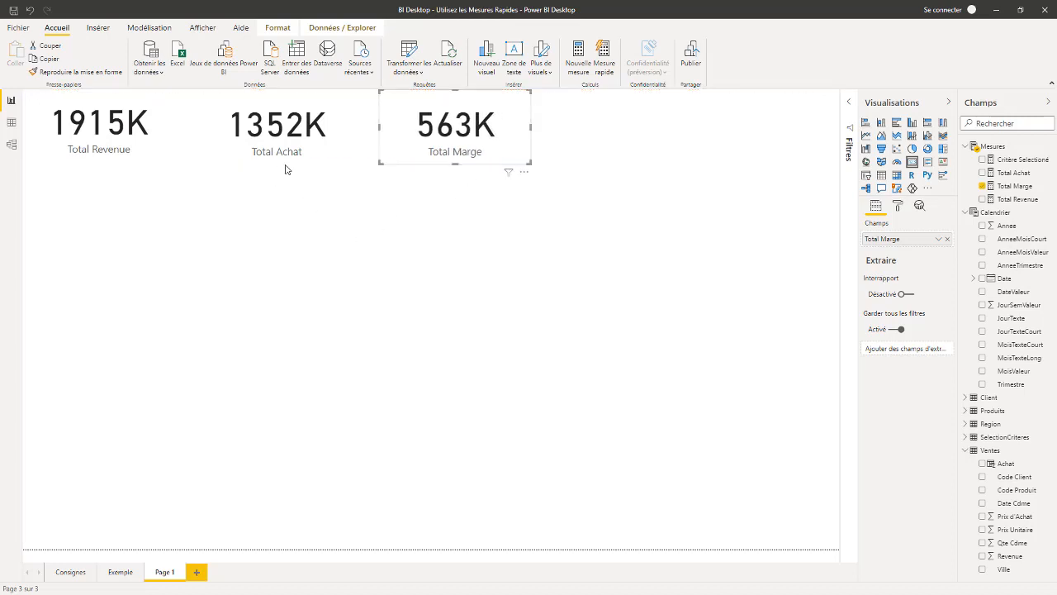
Rearrange the cards in one row in the order Total Achat, Total Revenue, Total Marge, with tighter spacing.
{"action": "left_click_drag", "start_coordinate": [310, 163], "coordinate": [291, 160]}
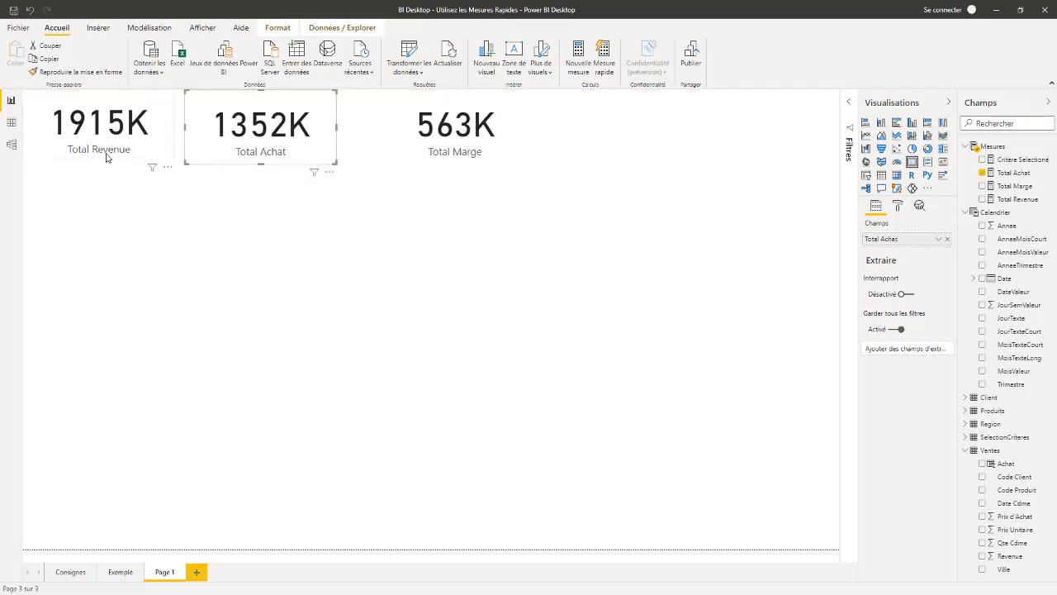
{"action": "left_click_drag", "start_coordinate": [106, 156], "coordinate": [324, 302]}
{"action": "left_click_drag", "start_coordinate": [285, 147], "coordinate": [123, 146]}
{"action": "left_click_drag", "start_coordinate": [323, 286], "coordinate": [305, 146]}
{"action": "left_click_drag", "start_coordinate": [474, 155], "coordinate": [463, 156]}
{"action": "left_click", "coordinate": [629, 146]}
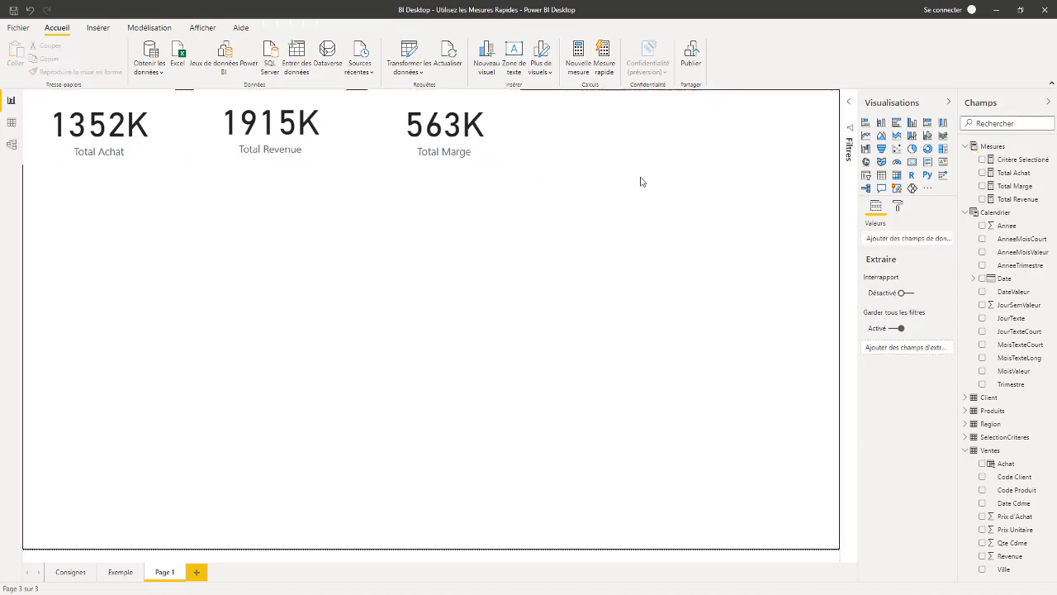
Create a Division quick measure in the Mesures table with Total Marge as numerator and Total Revenue as denominator.
{"action": "right_click", "coordinate": [998, 150]}
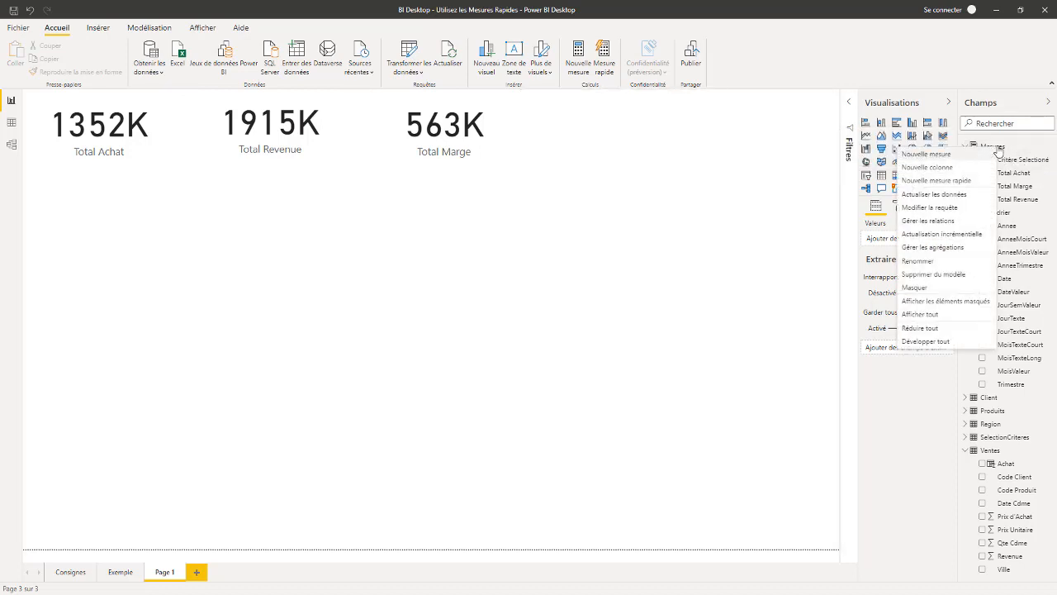
{"action": "left_click", "coordinate": [944, 187]}
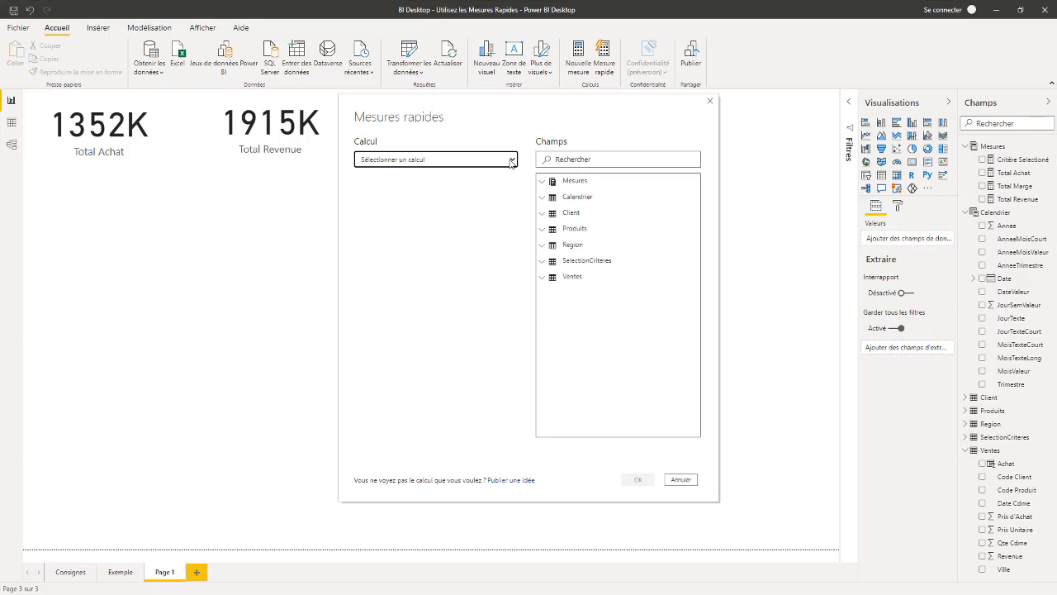
{"action": "left_click", "coordinate": [511, 160]}
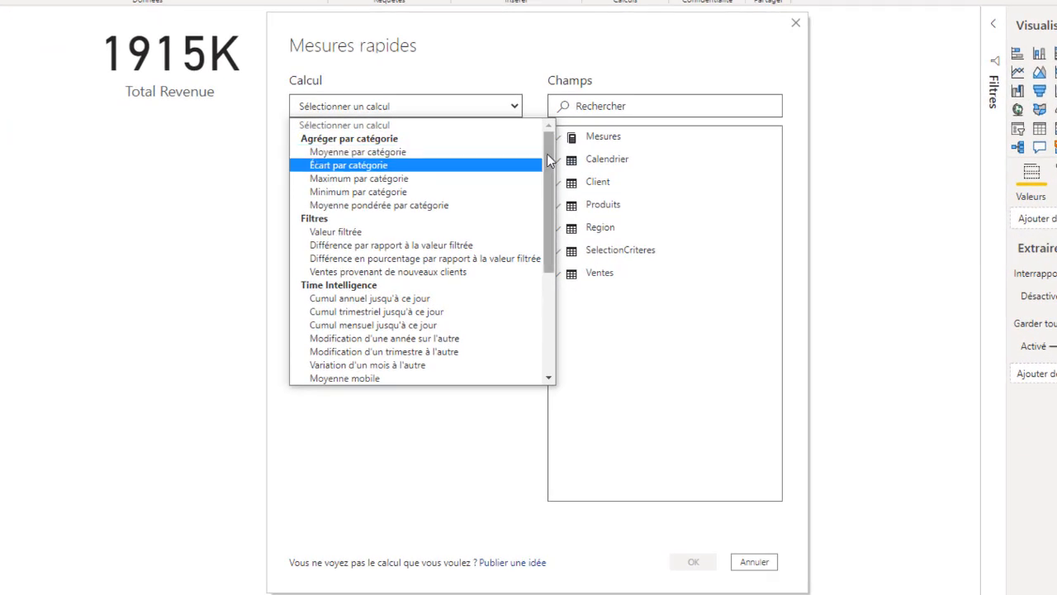
{"action": "left_click_drag", "start_coordinate": [549, 159], "coordinate": [546, 261]}
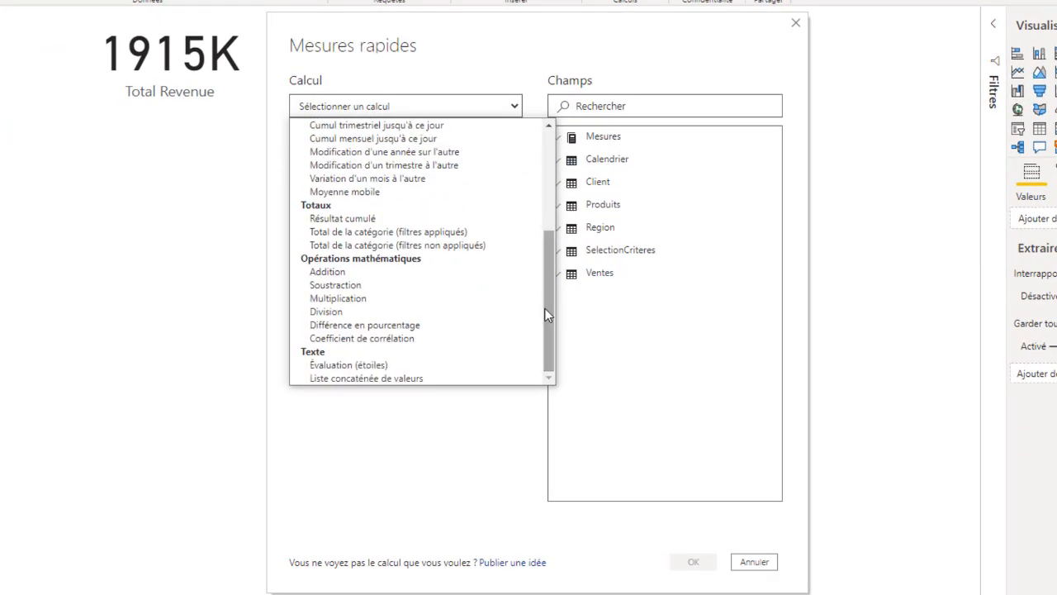
{"action": "left_click", "coordinate": [336, 318]}
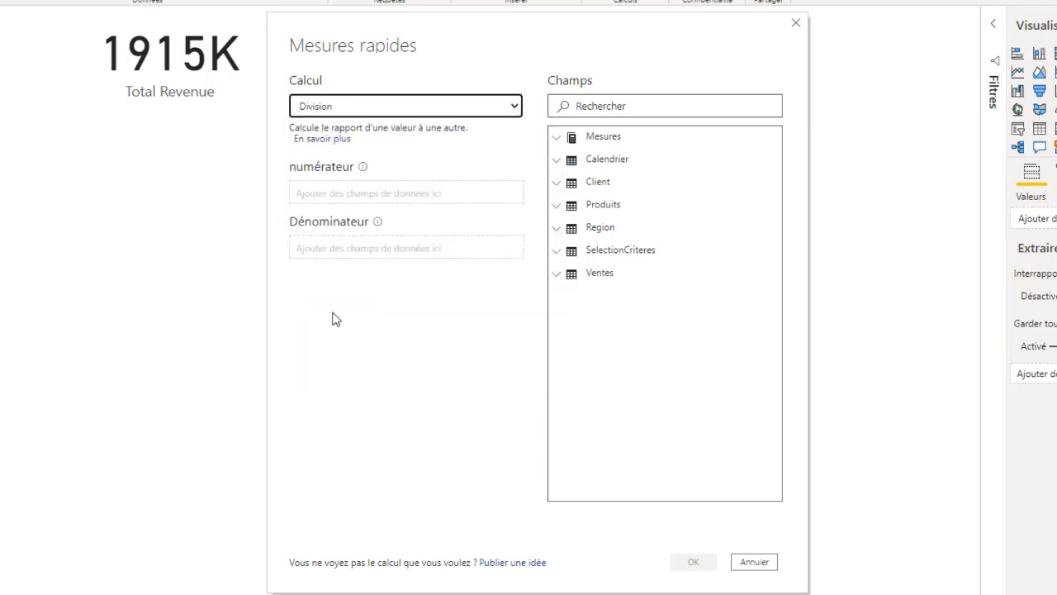
{"action": "left_click", "coordinate": [347, 200]}
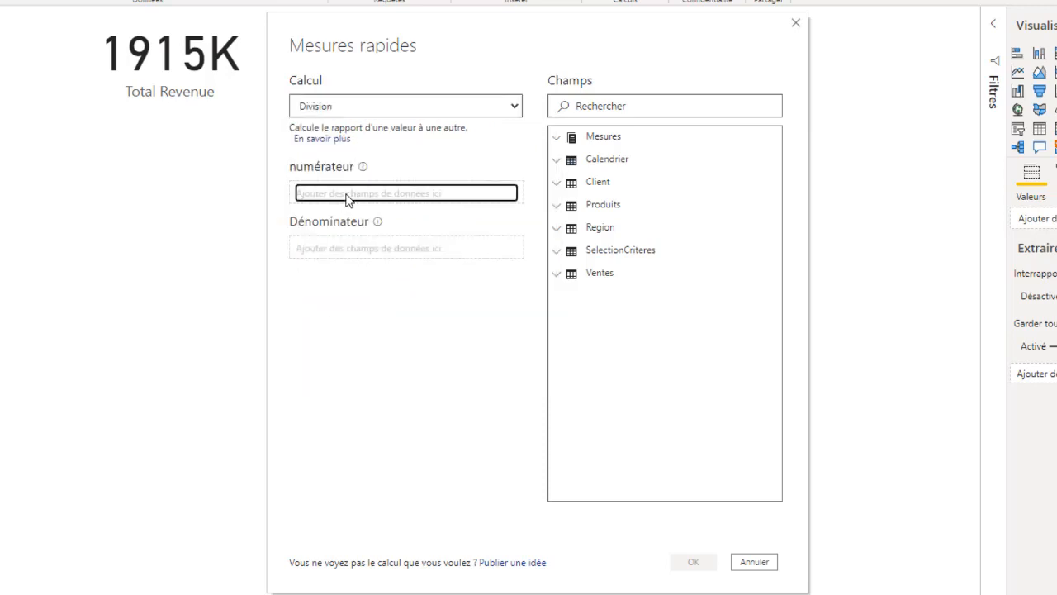
{"action": "left_click", "coordinate": [564, 138]}
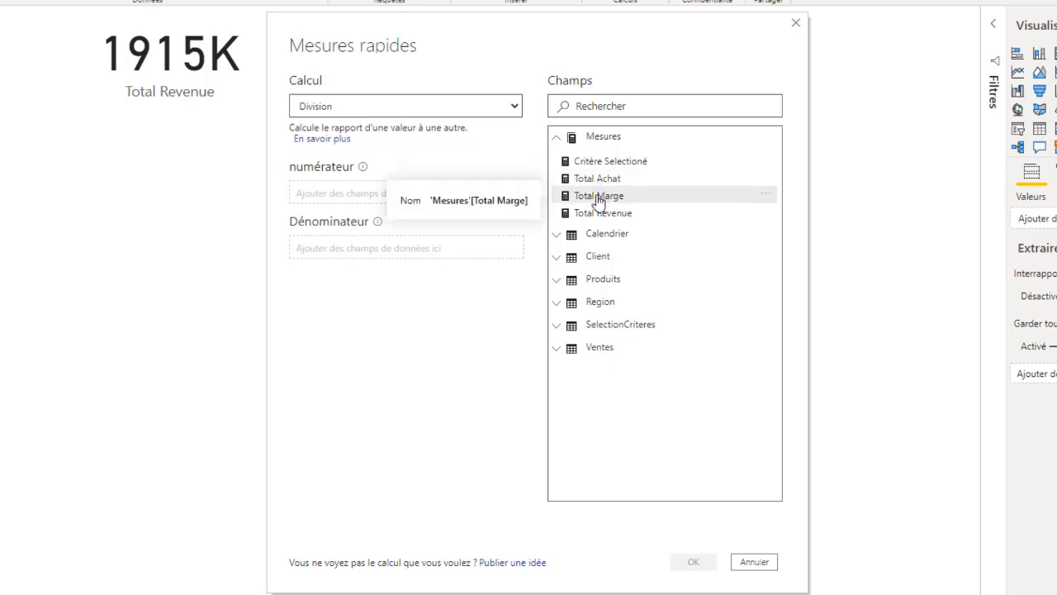
{"action": "left_click_drag", "start_coordinate": [600, 201], "coordinate": [382, 197]}
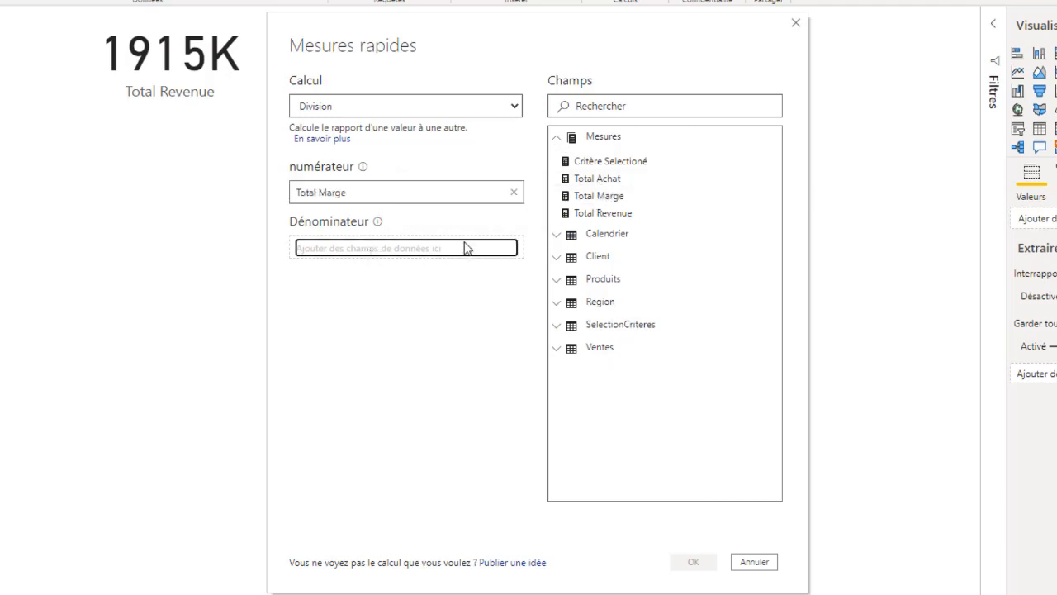
{"action": "left_click_drag", "start_coordinate": [587, 214], "coordinate": [379, 254]}
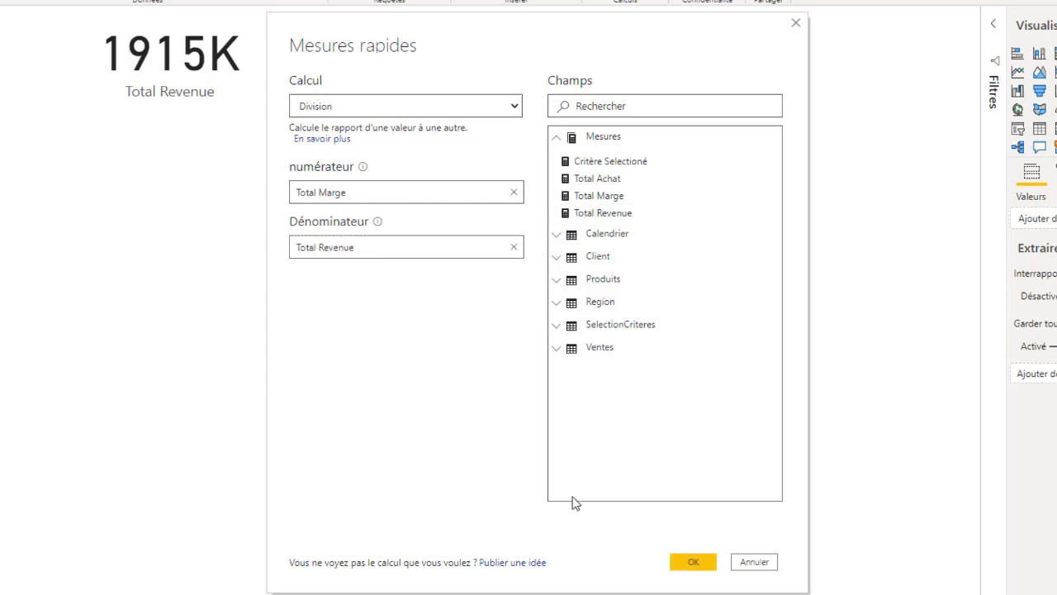
{"action": "left_click", "coordinate": [693, 562]}
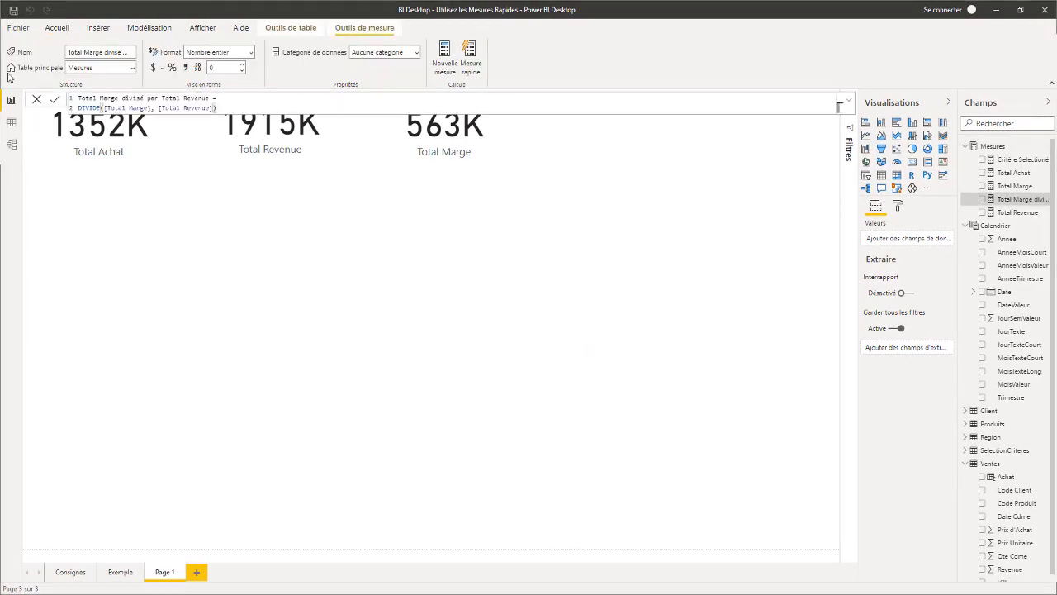
Rename the division measure Taux Marge in its formula.
{"action": "double_click", "coordinate": [208, 98]}
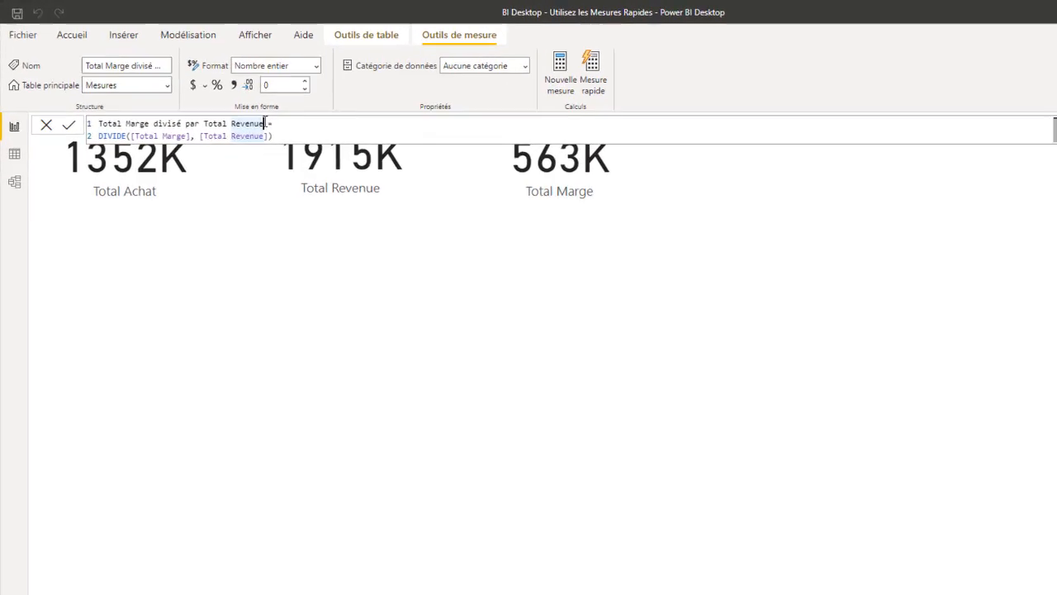
{"action": "left_click_drag", "start_coordinate": [205, 97], "coordinate": [144, 95]}
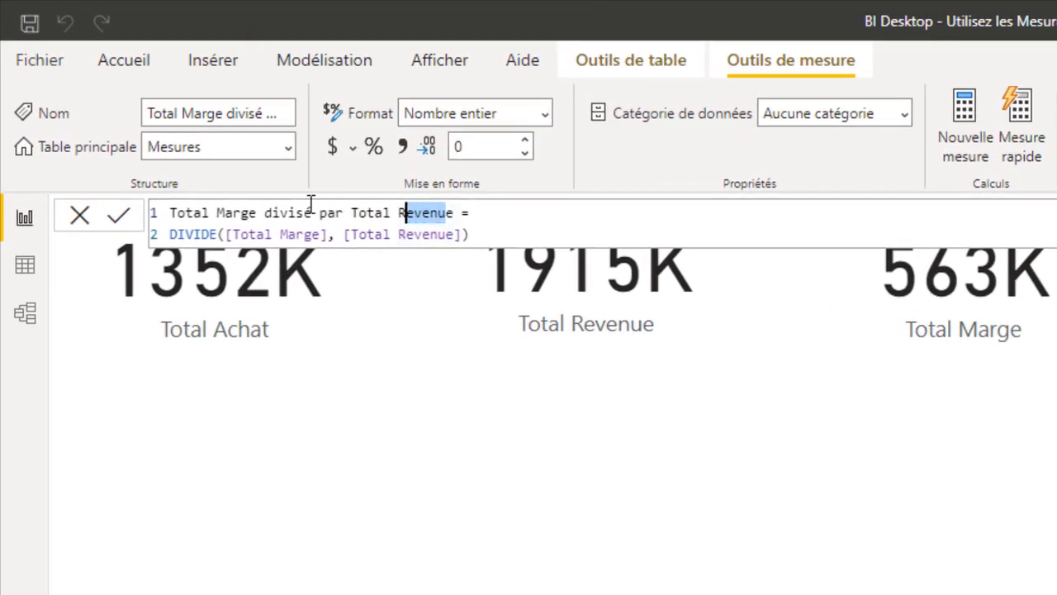
{"action": "left_click_drag", "start_coordinate": [311, 203], "coordinate": [169, 212]}
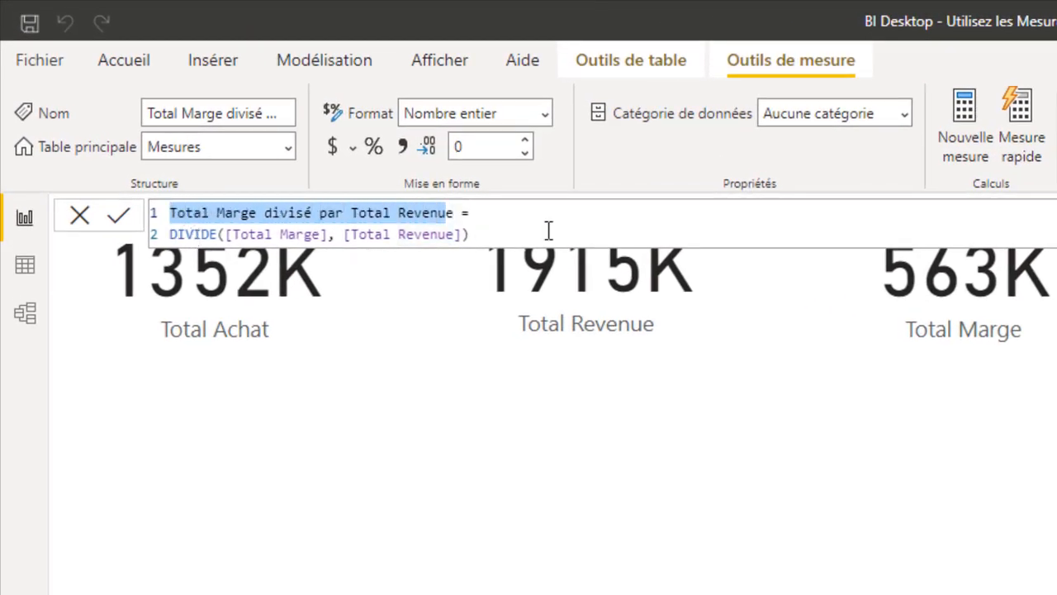
{"action": "scroll", "coordinate": [713, 212], "scroll_direction": "up", "scroll_amount": 2}
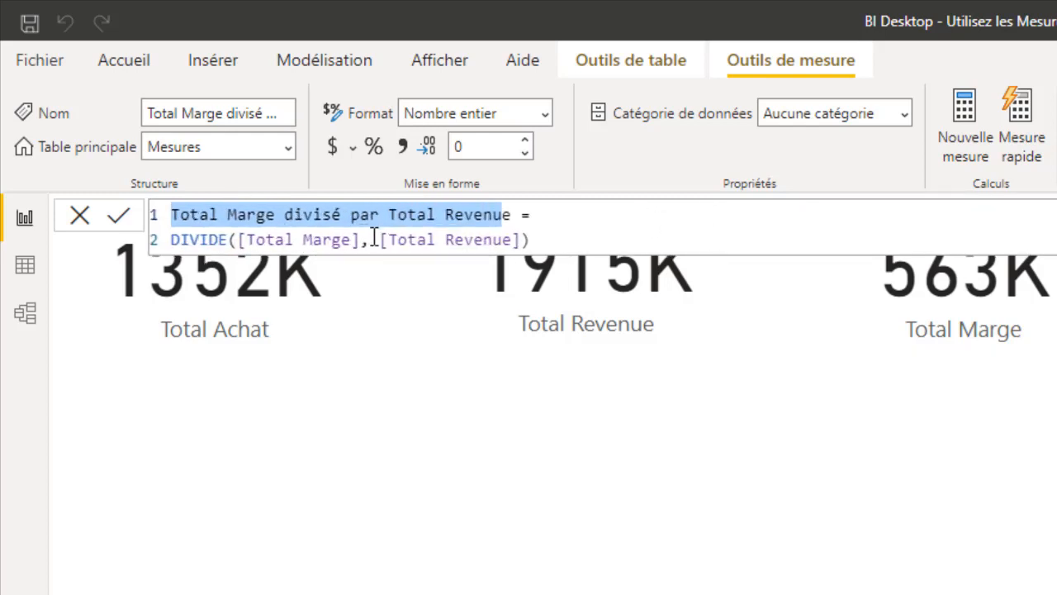
{"action": "type", "text": "Taux Mae"}
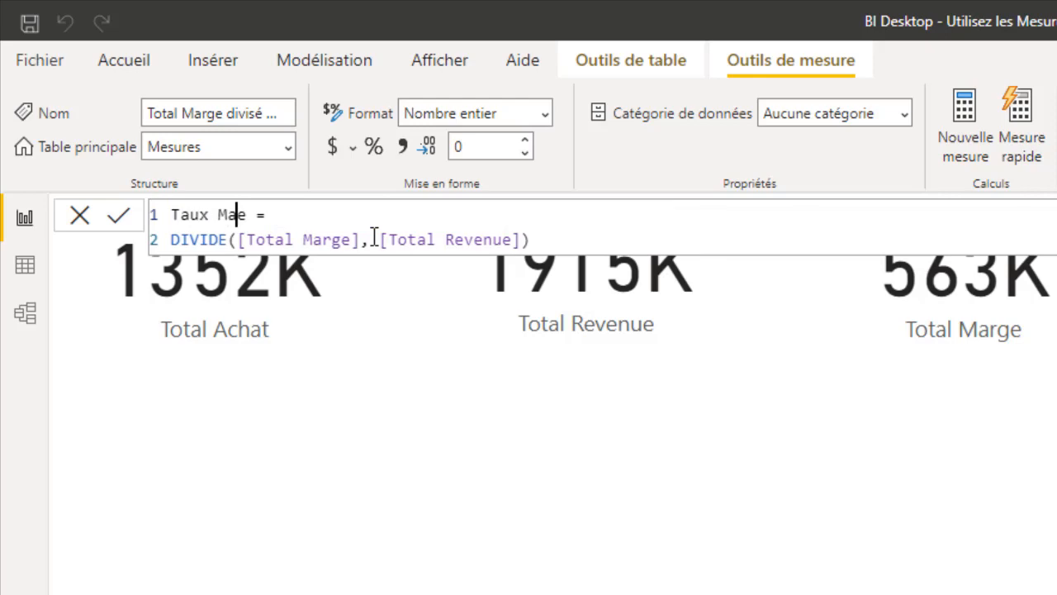
{"action": "type", "text": "rg"}
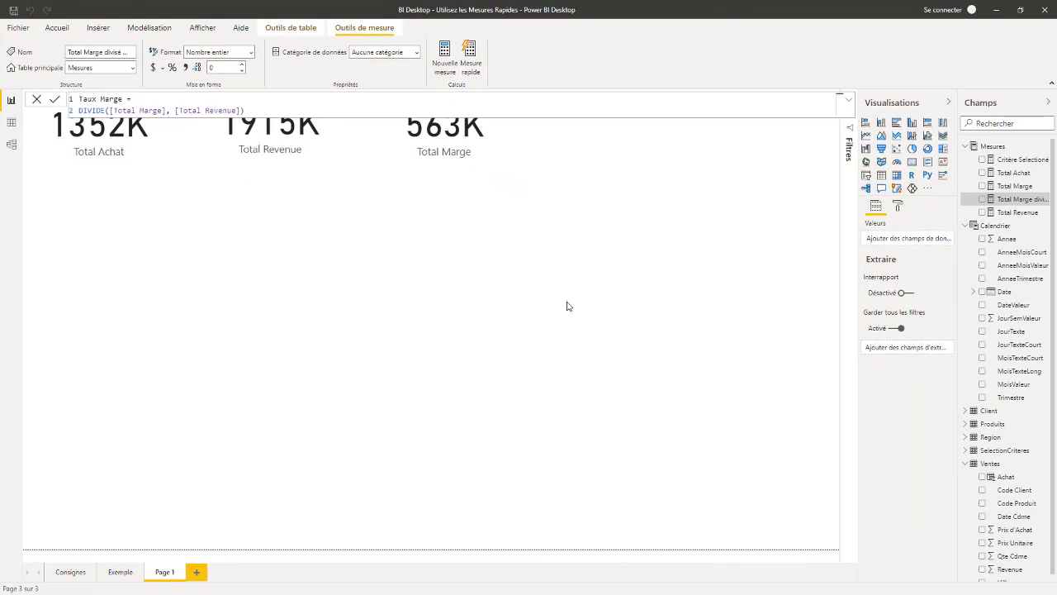
{"action": "key", "text": "Return"}
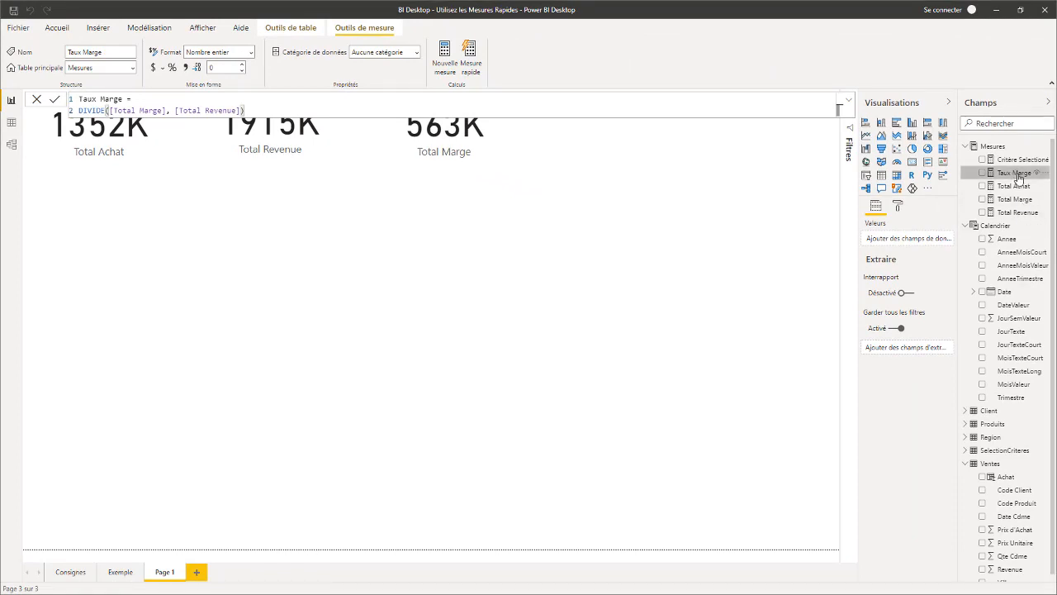
Add Taux Marge to Page 1 as a shortened card beside Total Marge, and format the measure as a percentage.
{"action": "left_click_drag", "start_coordinate": [1018, 178], "coordinate": [657, 170]}
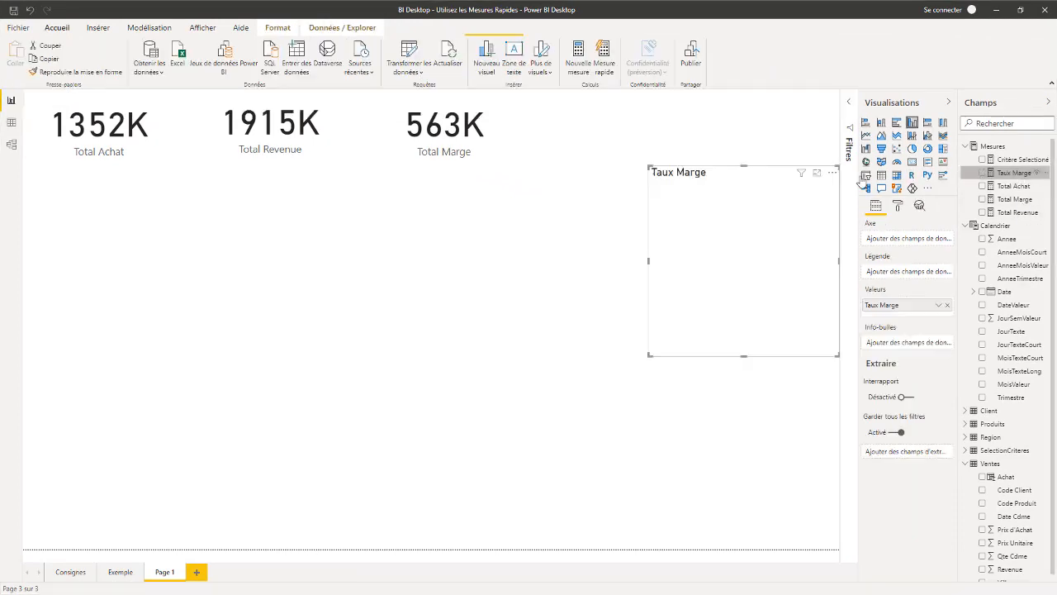
{"action": "left_click", "coordinate": [912, 161]}
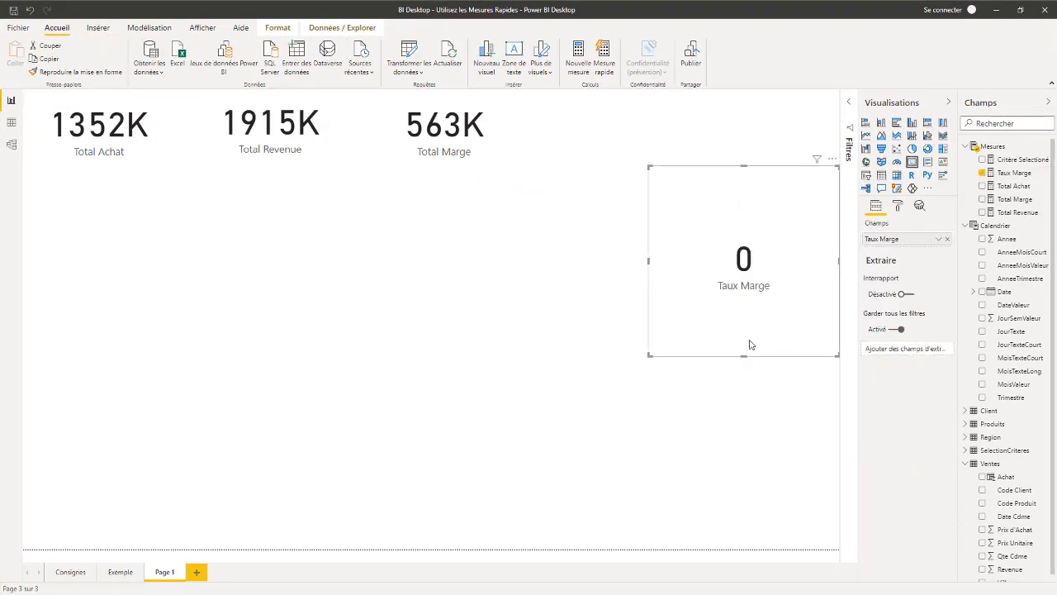
{"action": "left_click_drag", "start_coordinate": [750, 344], "coordinate": [652, 165]}
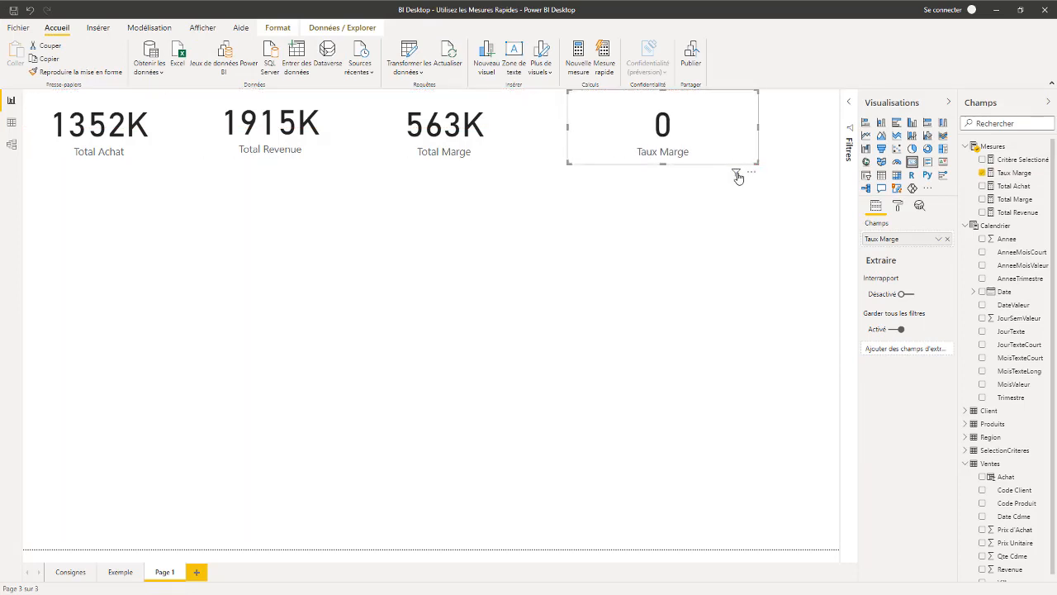
{"action": "left_click_drag", "start_coordinate": [732, 168], "coordinate": [700, 165]}
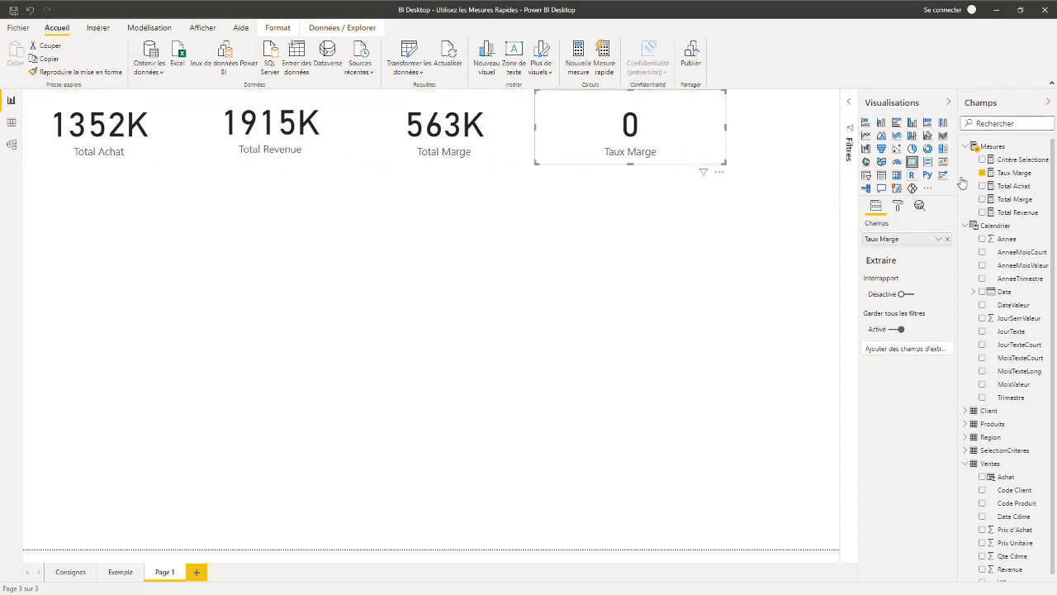
{"action": "left_click", "coordinate": [1014, 173]}
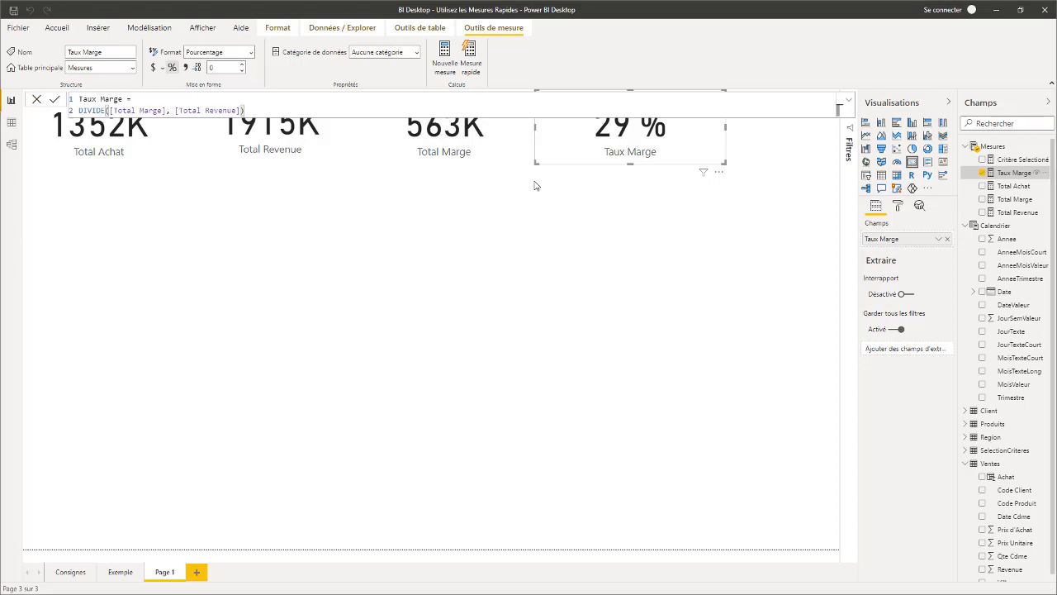
{"action": "left_click", "coordinate": [851, 102]}
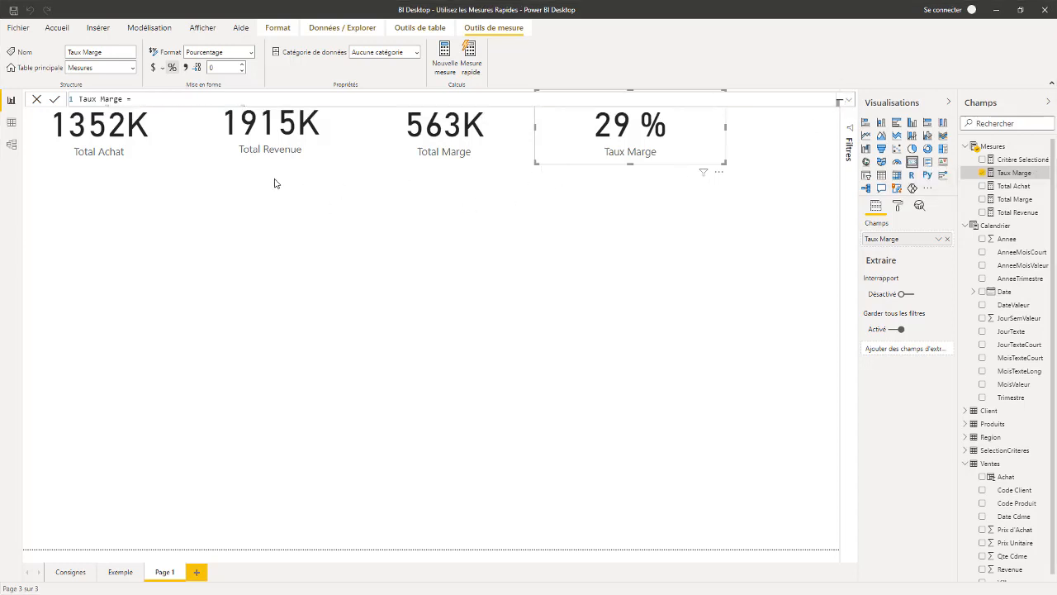
Move the Total Revenue, Total Marge and Taux Marge cards closer together along the page's top row.
{"action": "left_click", "coordinate": [465, 150]}
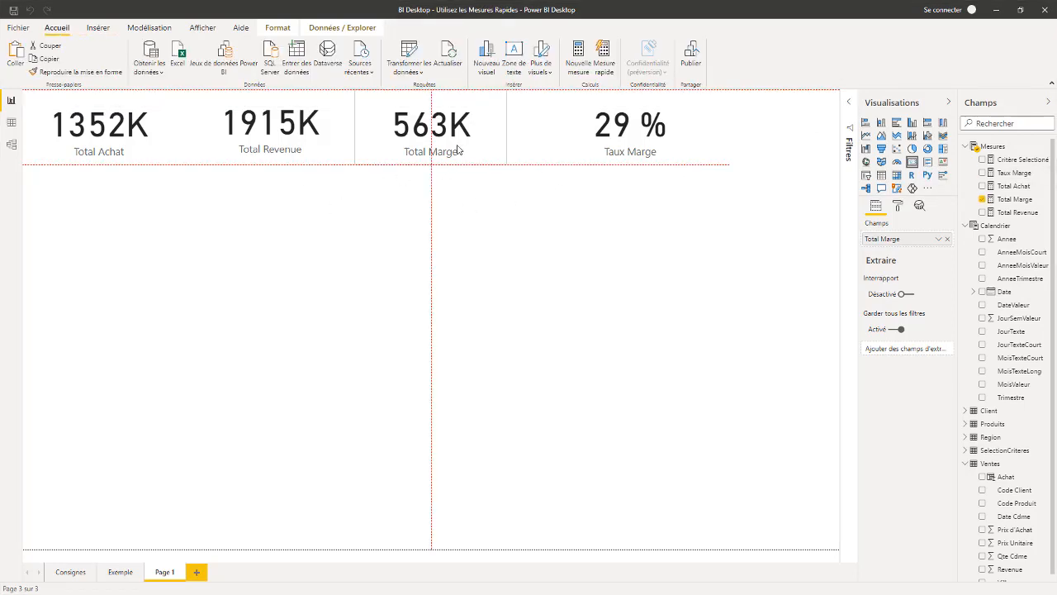
{"action": "left_click_drag", "start_coordinate": [169, 140], "coordinate": [153, 139]}
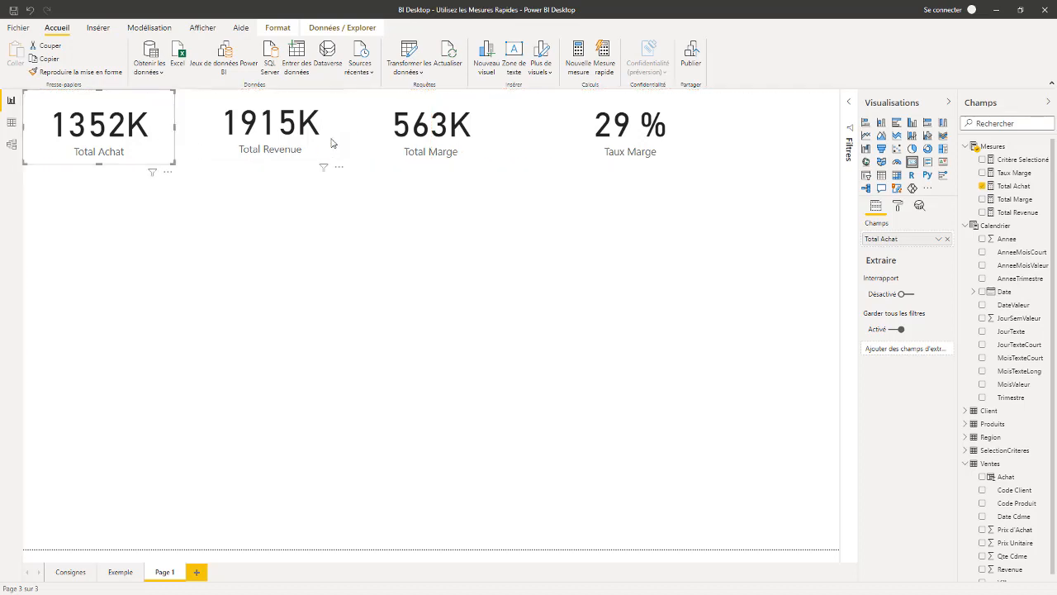
{"action": "mouse_move", "coordinate": [334, 140]}
{"action": "left_mouse_down"}
{"action": "mouse_move", "coordinate": [311, 140]}
{"action": "mouse_move", "coordinate": [321, 140]}
{"action": "left_mouse_up"}
{"action": "left_click_drag", "start_coordinate": [486, 142], "coordinate": [469, 140]}
{"action": "left_click_drag", "start_coordinate": [667, 140], "coordinate": [636, 147]}
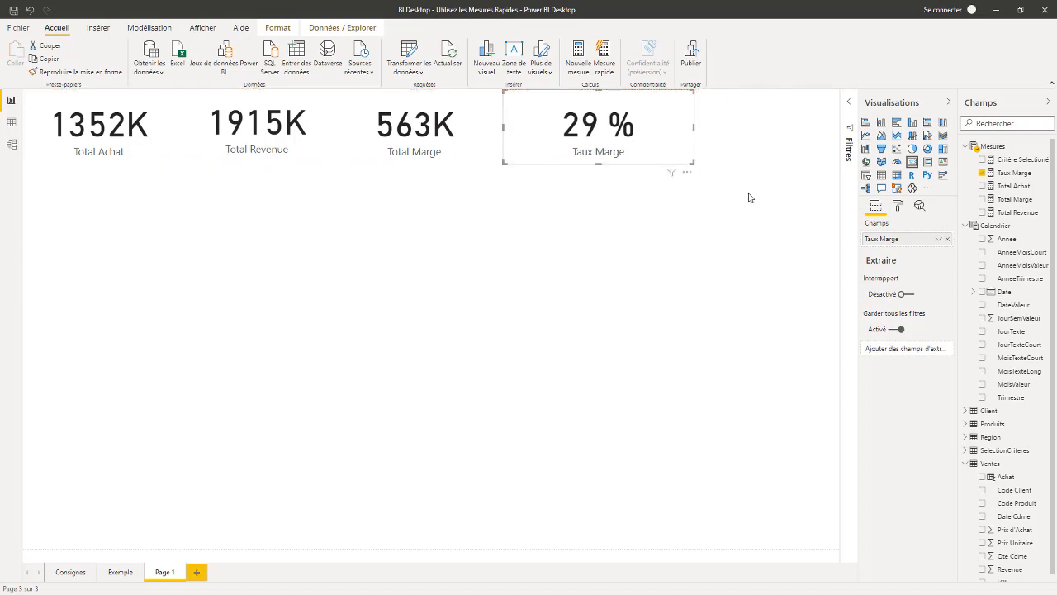
{"action": "left_click", "coordinate": [749, 196]}
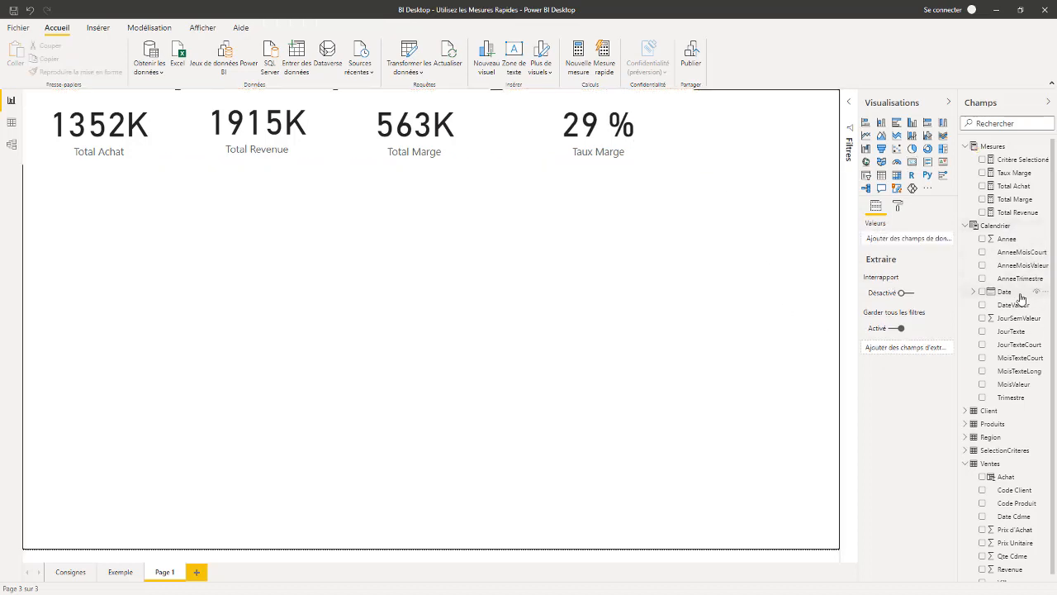
Add a slicer on the Calendrier Date field, shrink it and place it in the page's upper-right corner.
{"action": "left_click_drag", "start_coordinate": [1011, 295], "coordinate": [730, 293]}
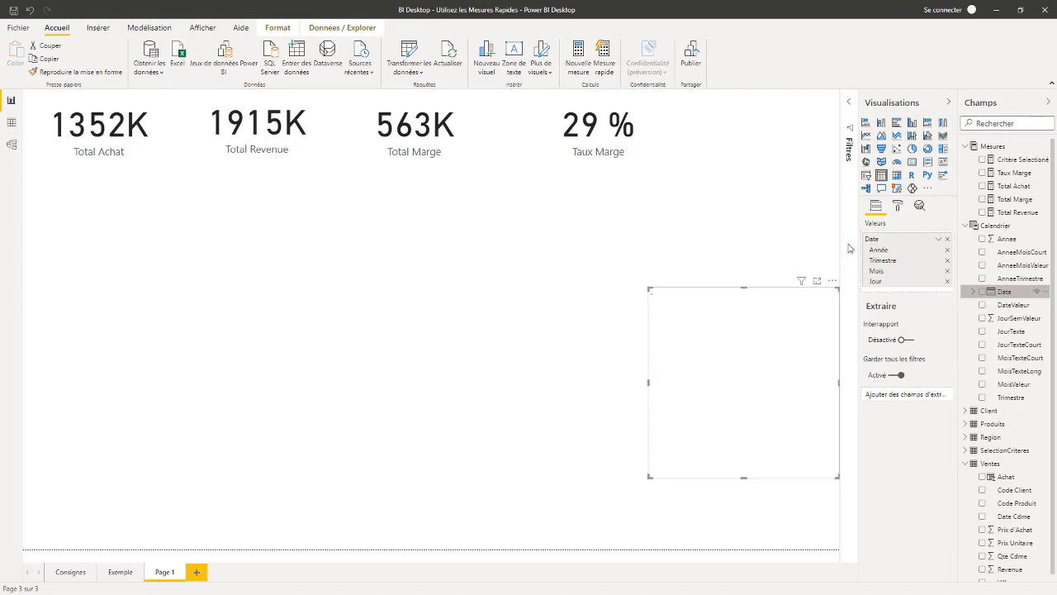
{"action": "left_click", "coordinate": [866, 175]}
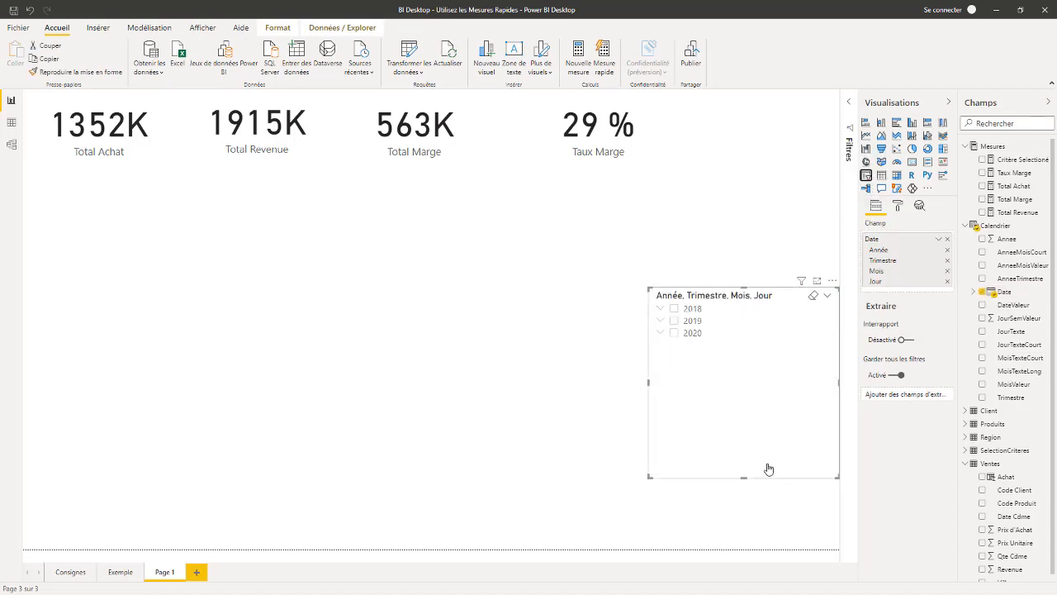
{"action": "left_click_drag", "start_coordinate": [743, 476], "coordinate": [725, 356]}
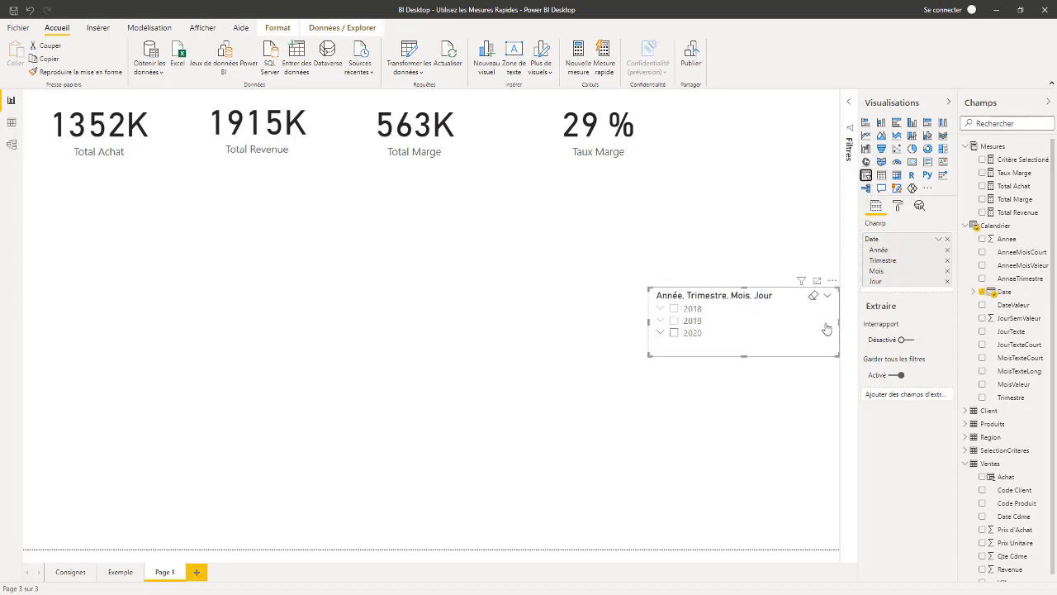
{"action": "left_click_drag", "start_coordinate": [838, 323], "coordinate": [744, 325]}
{"action": "left_click_drag", "start_coordinate": [693, 295], "coordinate": [788, 97]}
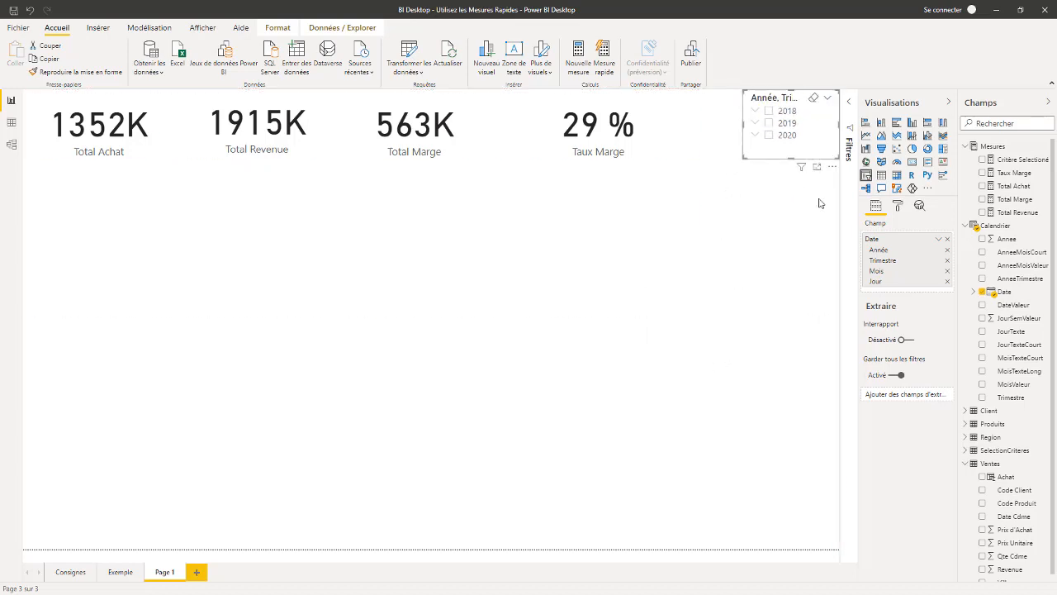
Remove the Trimestre, Mois and Jour levels from the date slicer, leaving only Année.
{"action": "left_click", "coordinate": [947, 261]}
{"action": "left_click", "coordinate": [947, 261]}
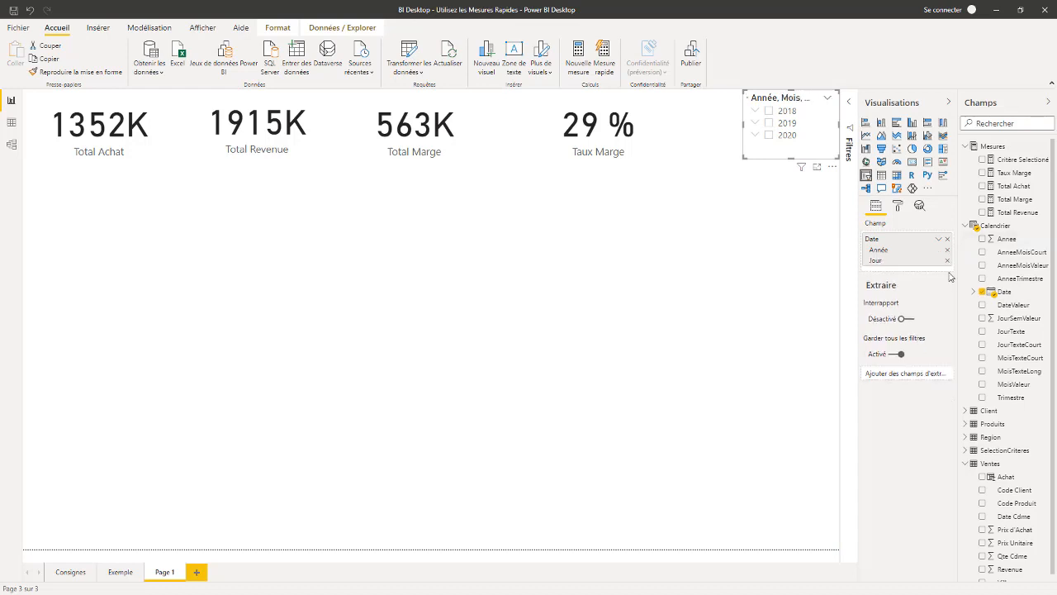
{"action": "left_click", "coordinate": [947, 261]}
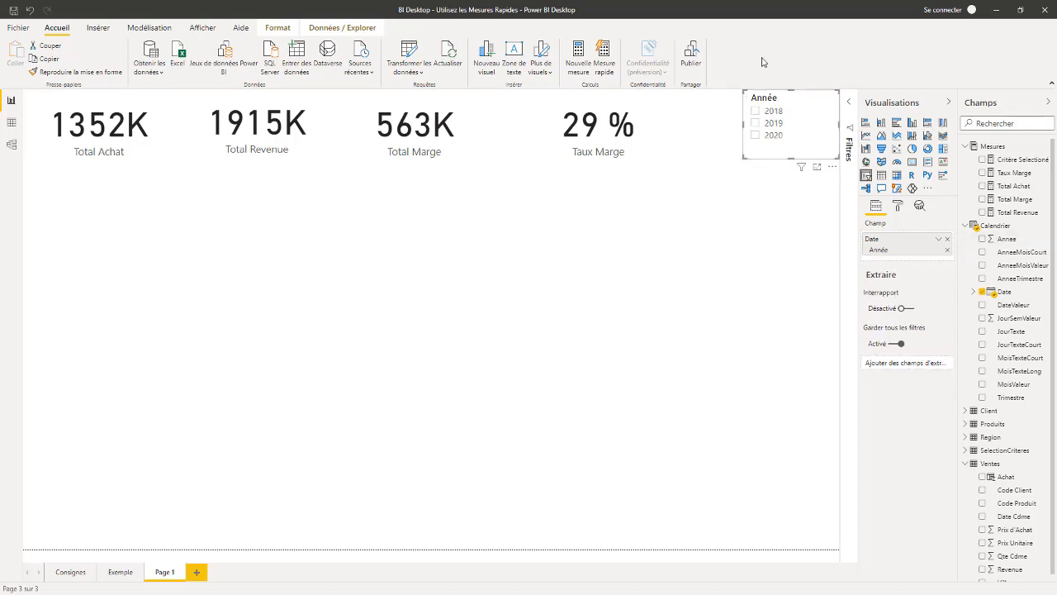
Check the cards by filtering the Année slicer on 2019, 2020, 2018 and 2019 again.
{"action": "left_click", "coordinate": [754, 123]}
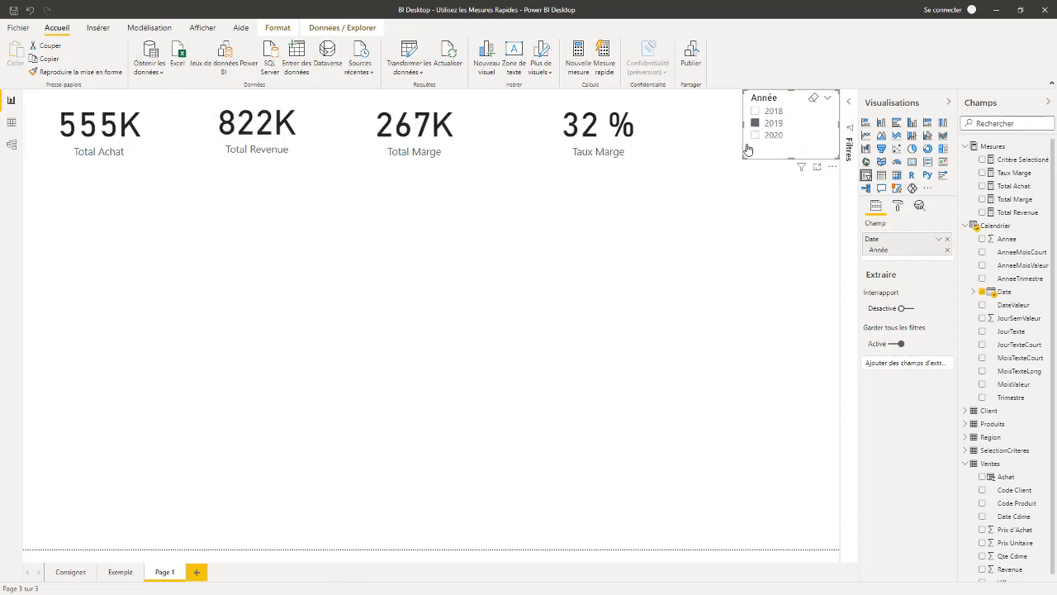
{"action": "left_click", "coordinate": [755, 135]}
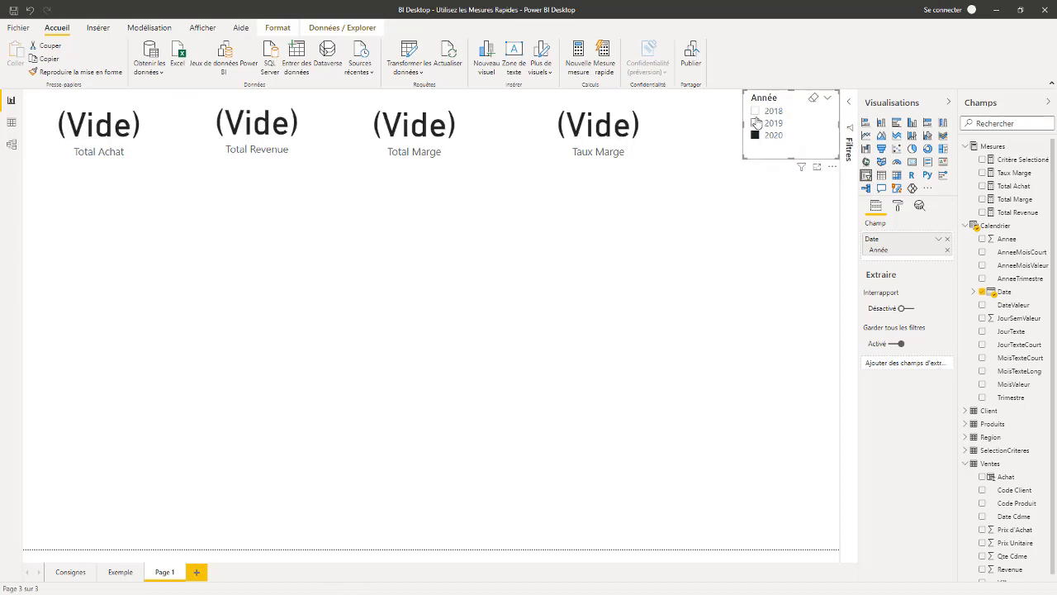
{"action": "left_click", "coordinate": [754, 111]}
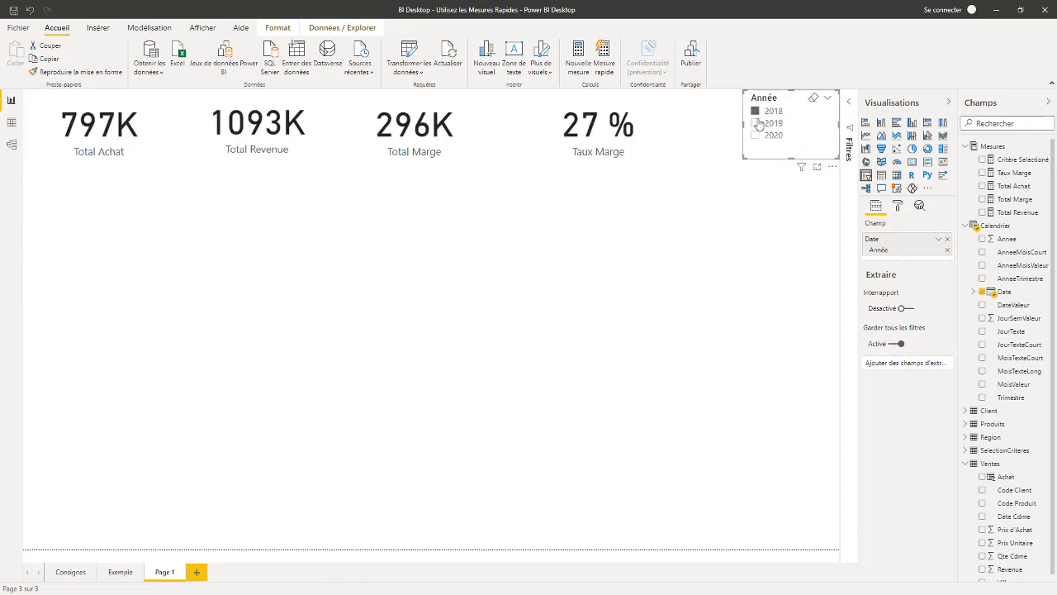
{"action": "left_click", "coordinate": [755, 123]}
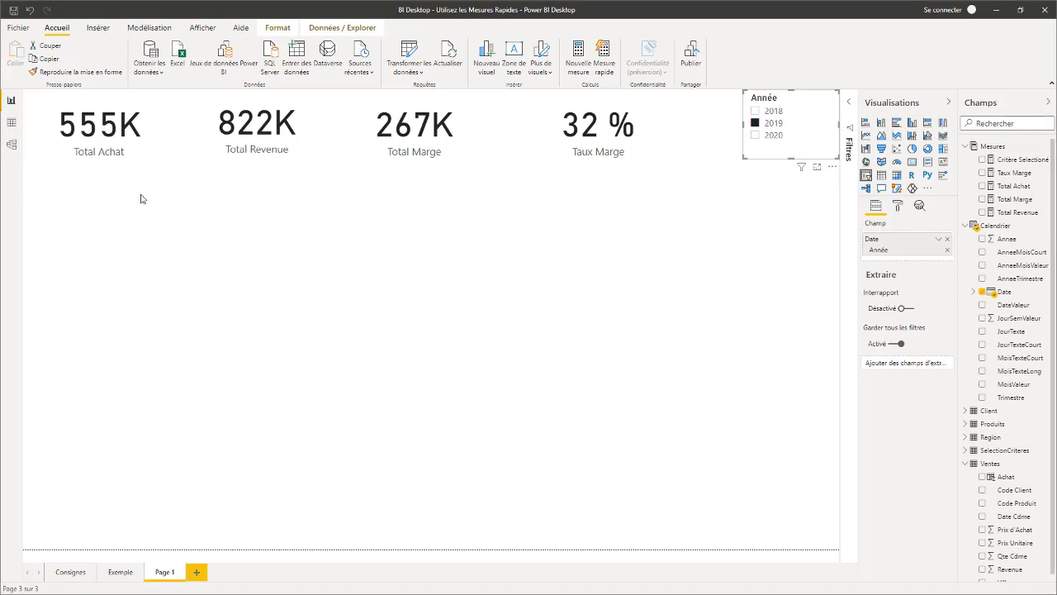
Create a table at the page's lower left with the Date hierarchy and Total Revenue, widened to show all columns.
{"action": "left_click", "coordinate": [379, 237]}
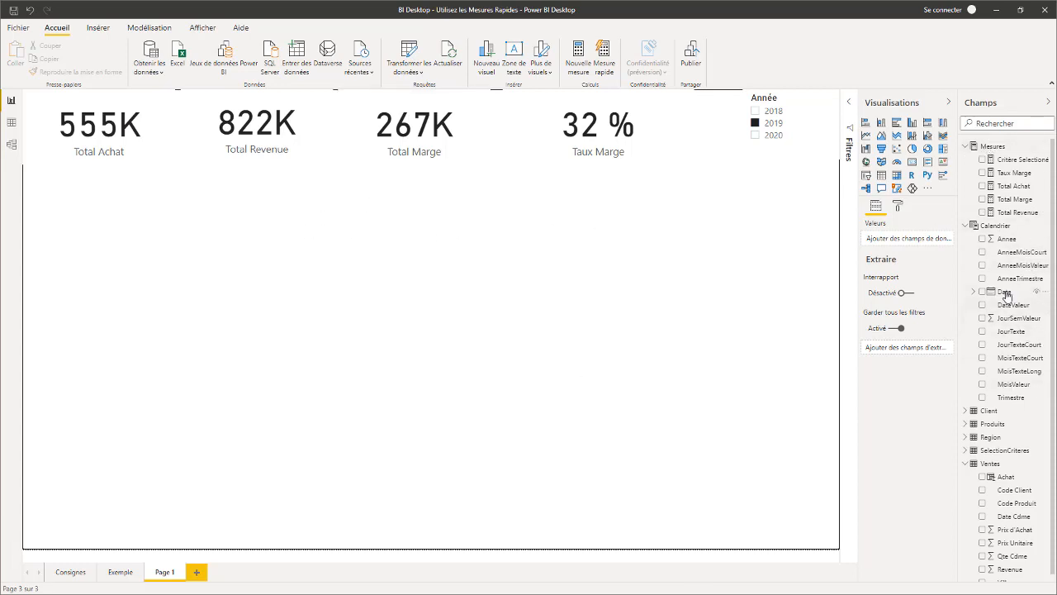
{"action": "left_click_drag", "start_coordinate": [1004, 291], "coordinate": [107, 298]}
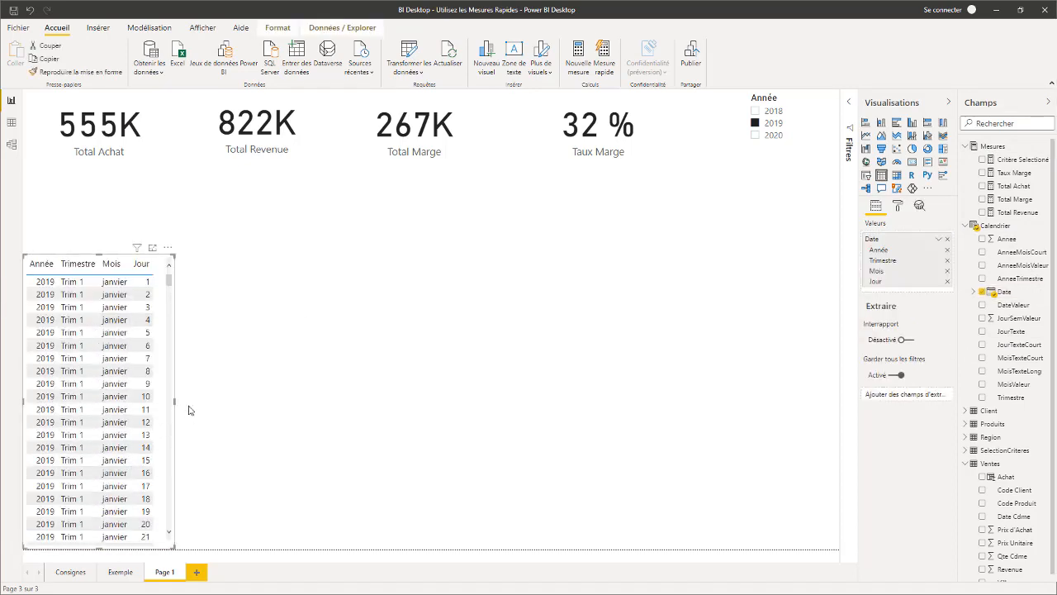
{"action": "left_click_drag", "start_coordinate": [174, 400], "coordinate": [198, 402]}
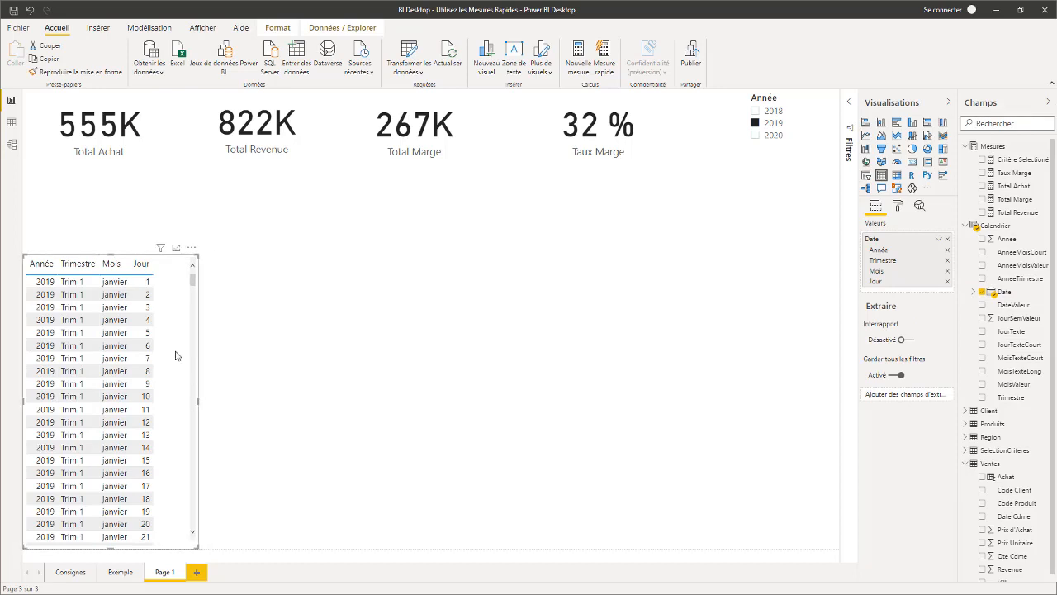
{"action": "left_click", "coordinate": [111, 253]}
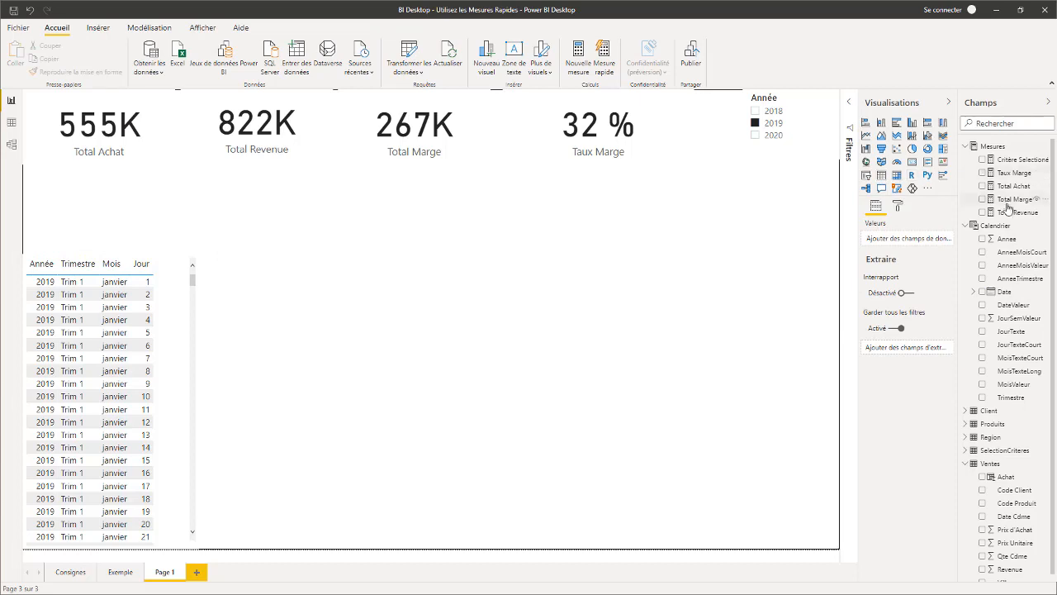
{"action": "left_click_drag", "start_coordinate": [1022, 213], "coordinate": [178, 324]}
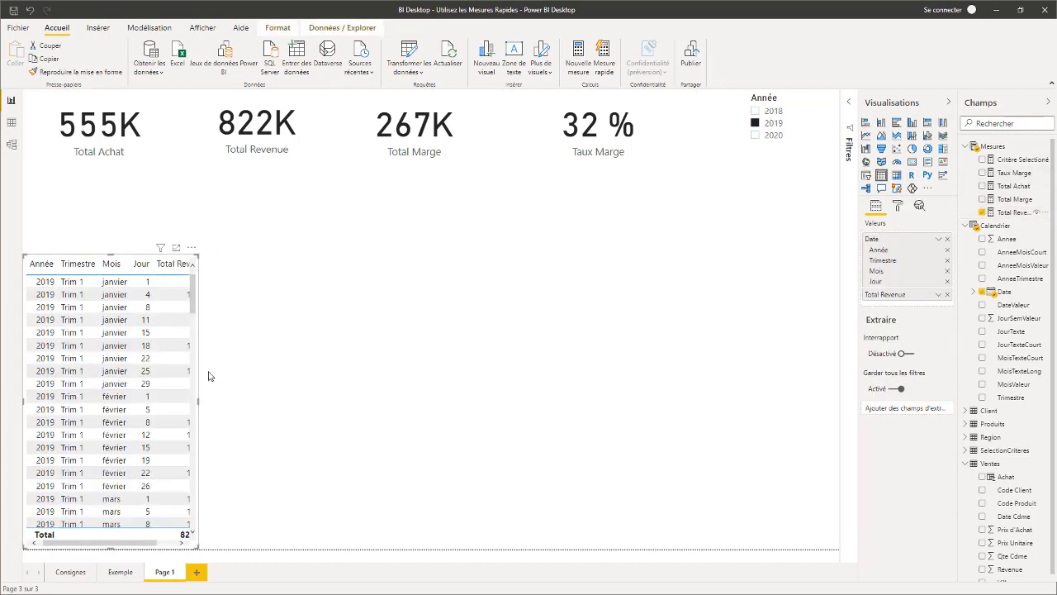
{"action": "left_click_drag", "start_coordinate": [199, 403], "coordinate": [271, 403]}
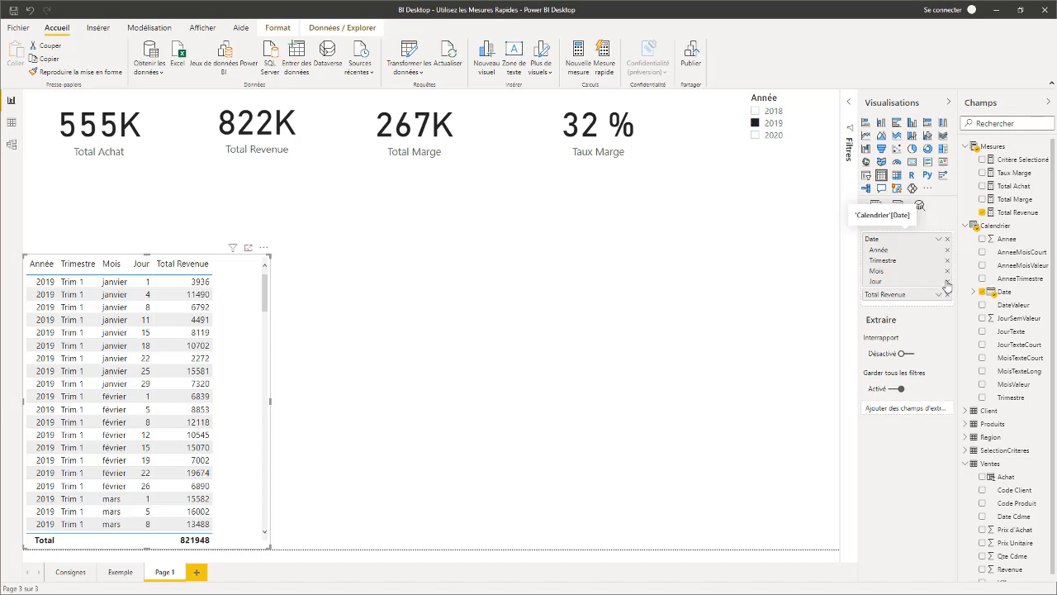
Remove the Jour level from the table and clear the year selection in the Année slicer.
{"action": "left_click", "coordinate": [947, 281]}
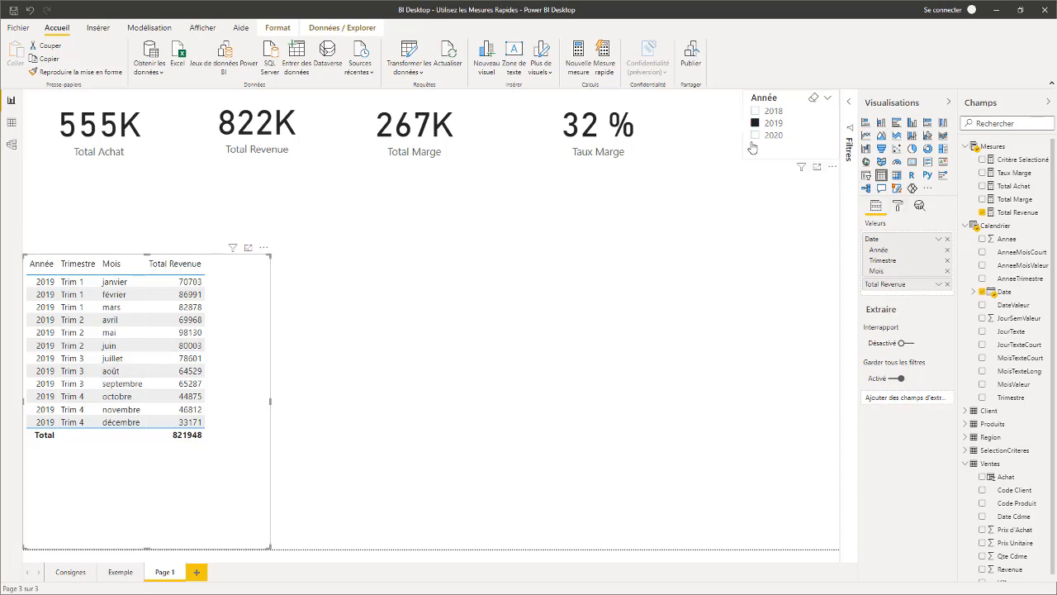
{"action": "left_click", "coordinate": [813, 98]}
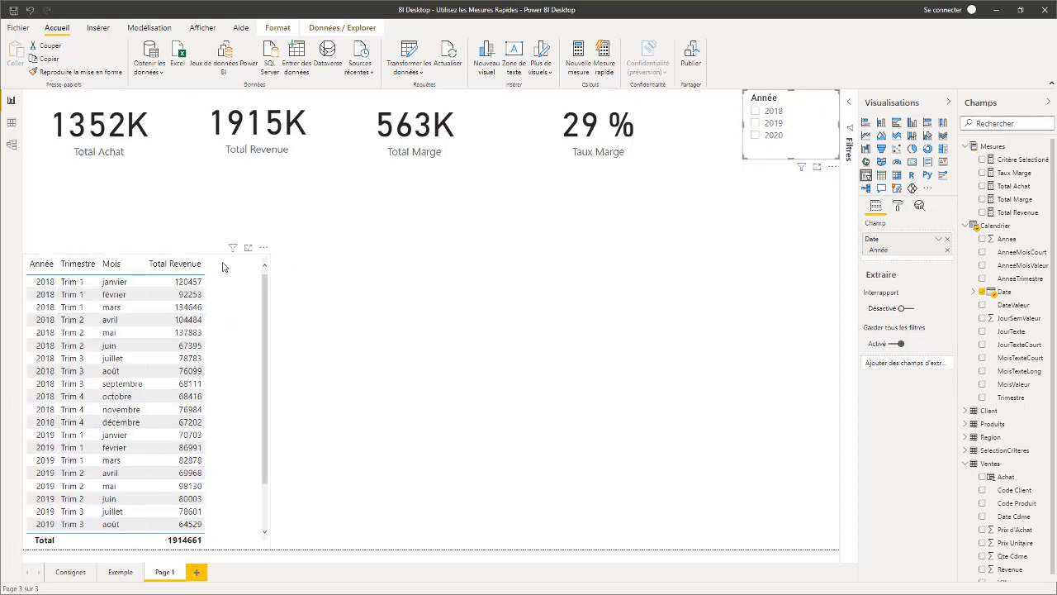
Move the revenue table slightly up the page and start a quick measure using the Résultat cumulé calculation.
{"action": "left_click_drag", "start_coordinate": [214, 260], "coordinate": [199, 239]}
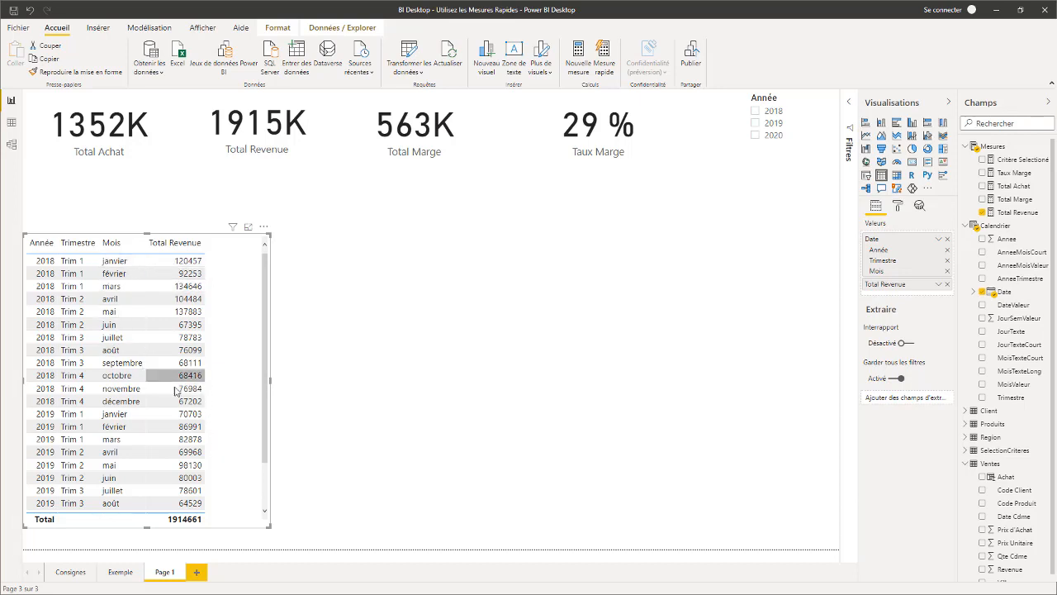
{"action": "left_click", "coordinate": [605, 54]}
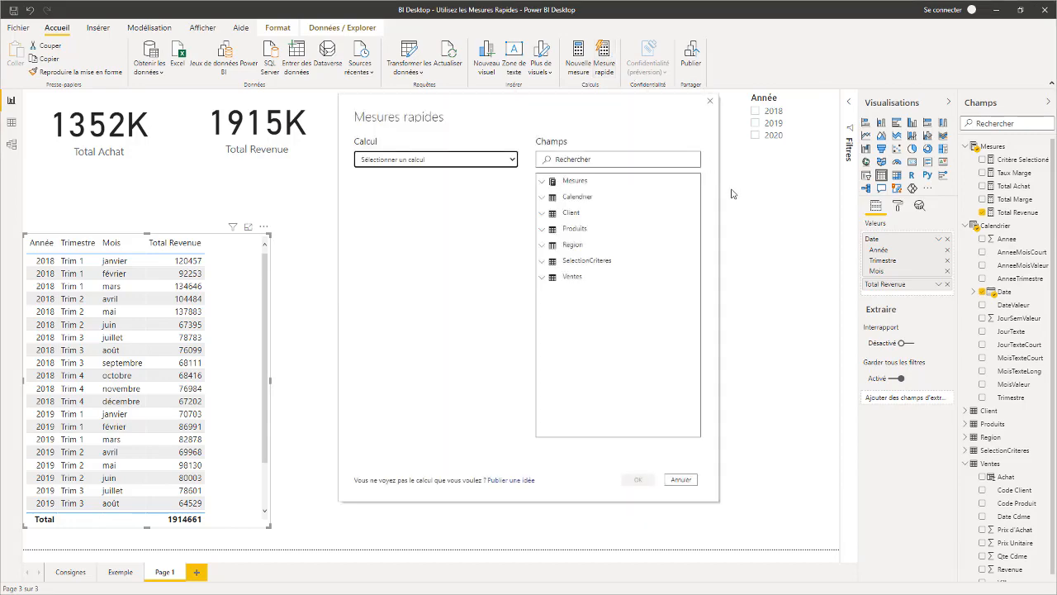
{"action": "left_click", "coordinate": [507, 137]}
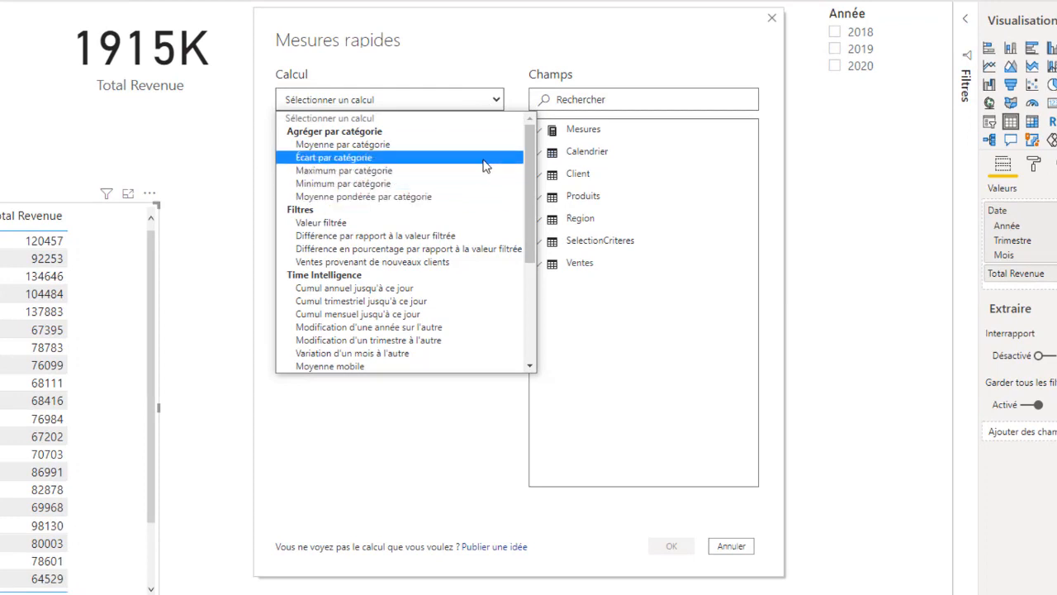
{"action": "left_click_drag", "start_coordinate": [527, 156], "coordinate": [429, 251]}
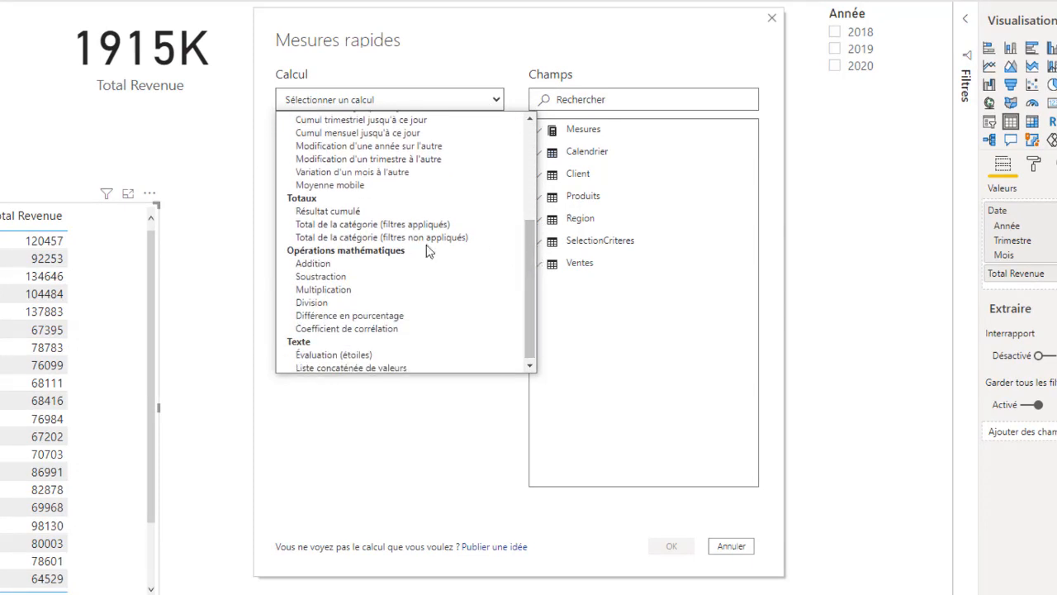
{"action": "left_click", "coordinate": [335, 213]}
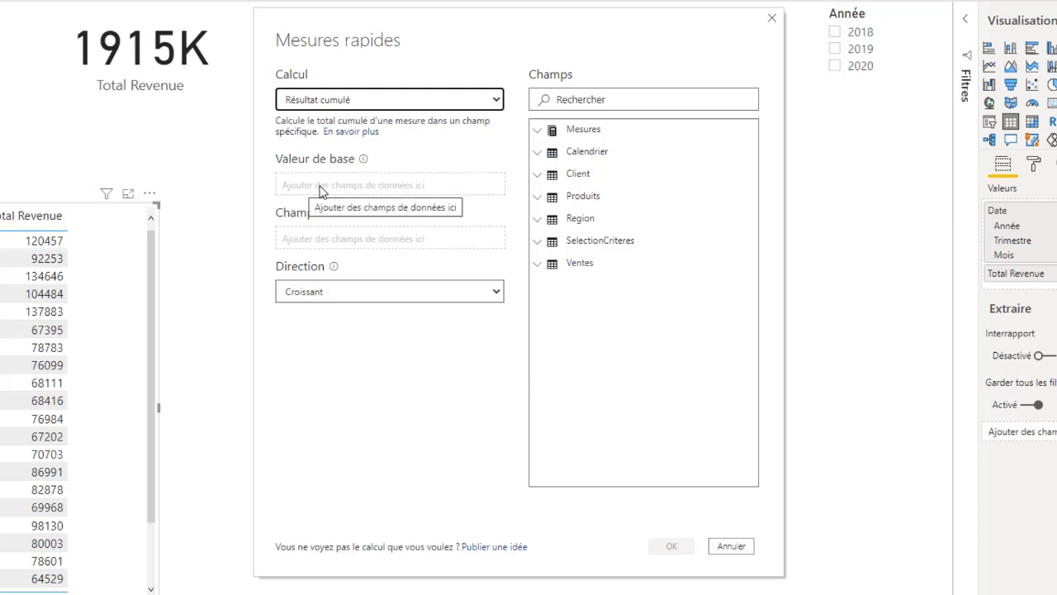
Create the cumulative quick measure with Total Revenue as base value, Calendrier's Date as field and Croissant as direction.
{"action": "mouse_move", "coordinate": [366, 163]}
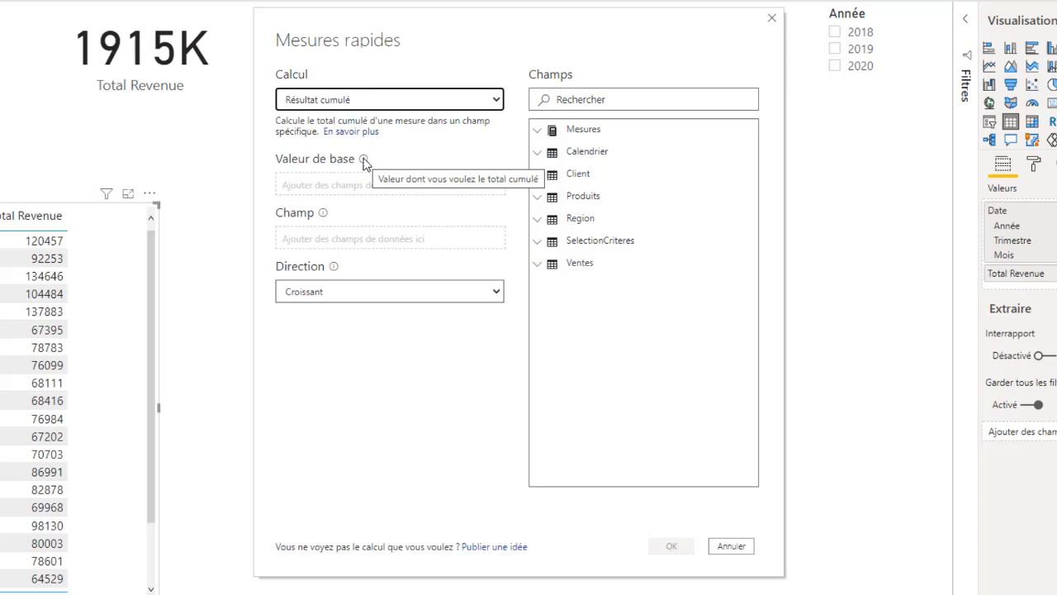
{"action": "left_click", "coordinate": [538, 130]}
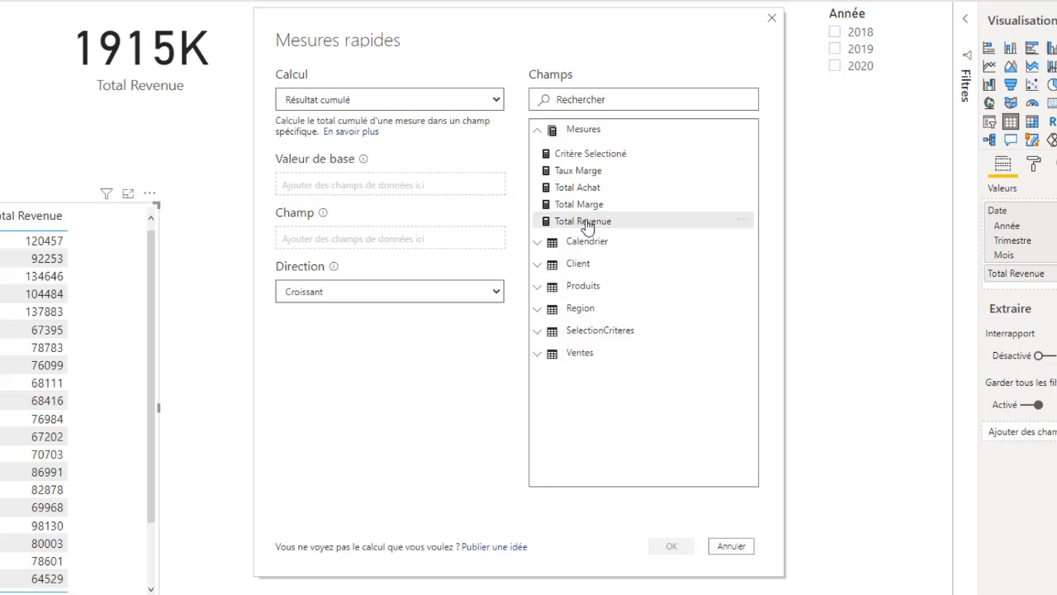
{"action": "left_click_drag", "start_coordinate": [586, 225], "coordinate": [378, 185]}
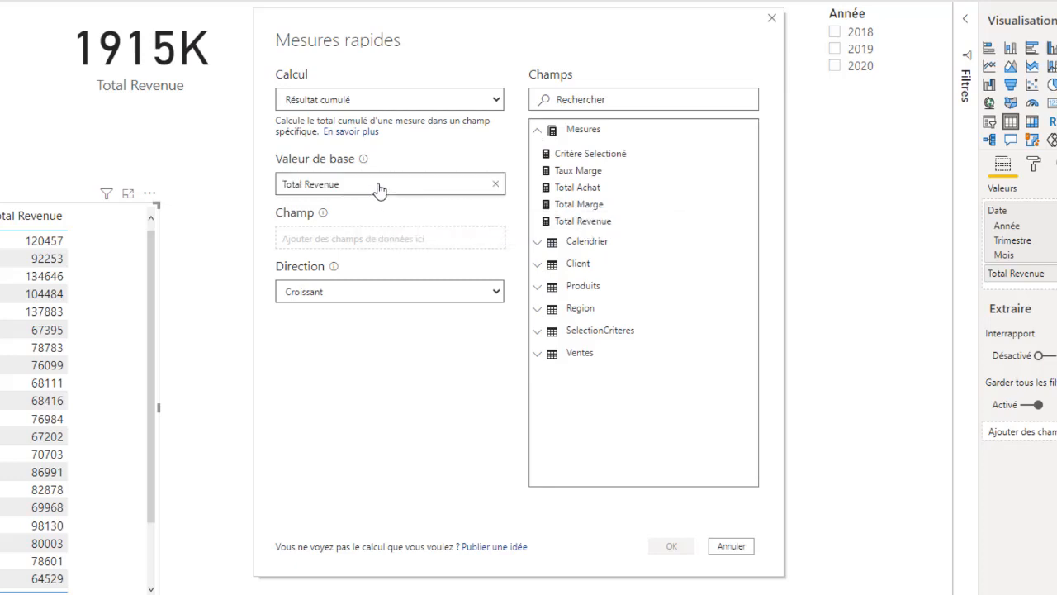
{"action": "left_click", "coordinate": [362, 240]}
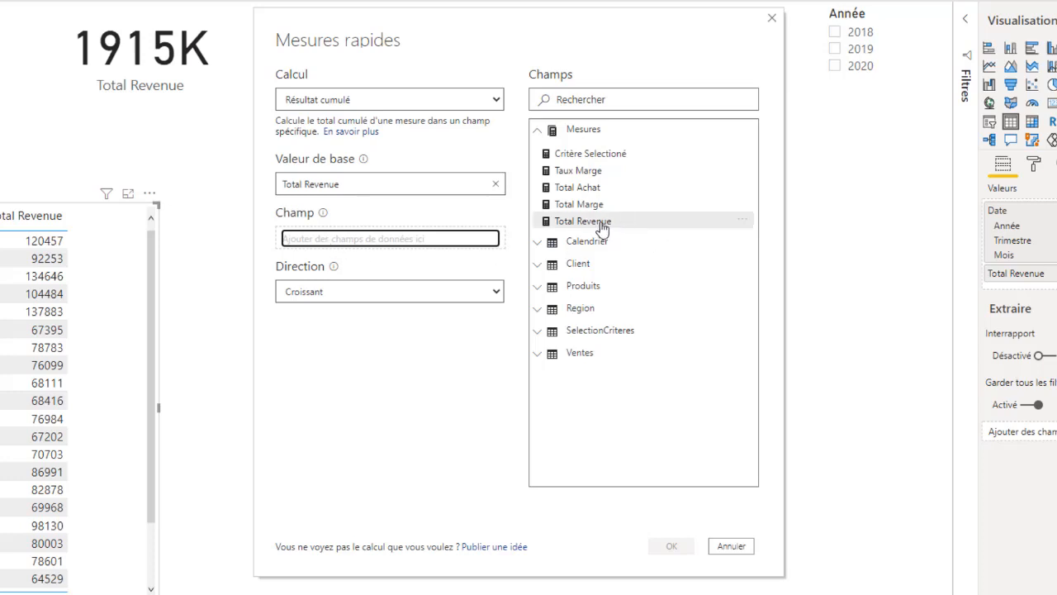
{"action": "left_click", "coordinate": [538, 242]}
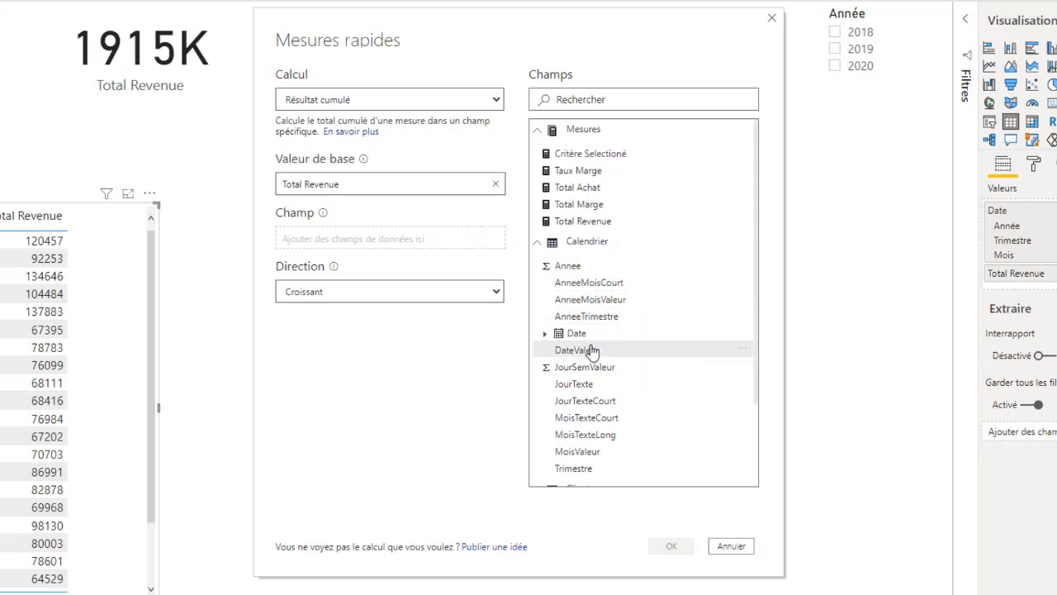
{"action": "left_click_drag", "start_coordinate": [575, 335], "coordinate": [334, 248]}
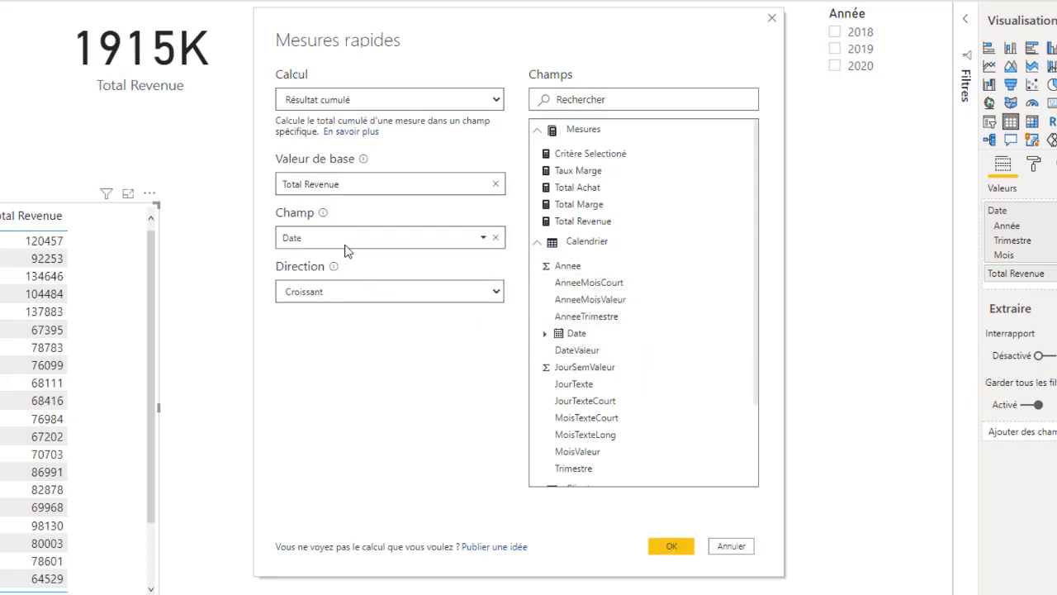
{"action": "left_click", "coordinate": [496, 296]}
{"action": "left_click", "coordinate": [495, 296]}
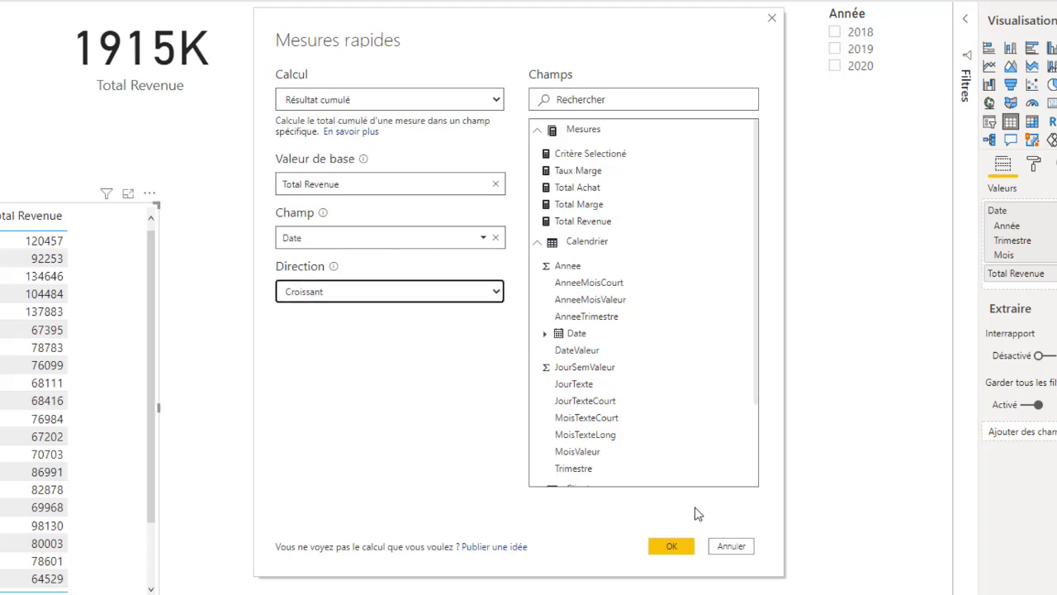
{"action": "left_click", "coordinate": [672, 547]}
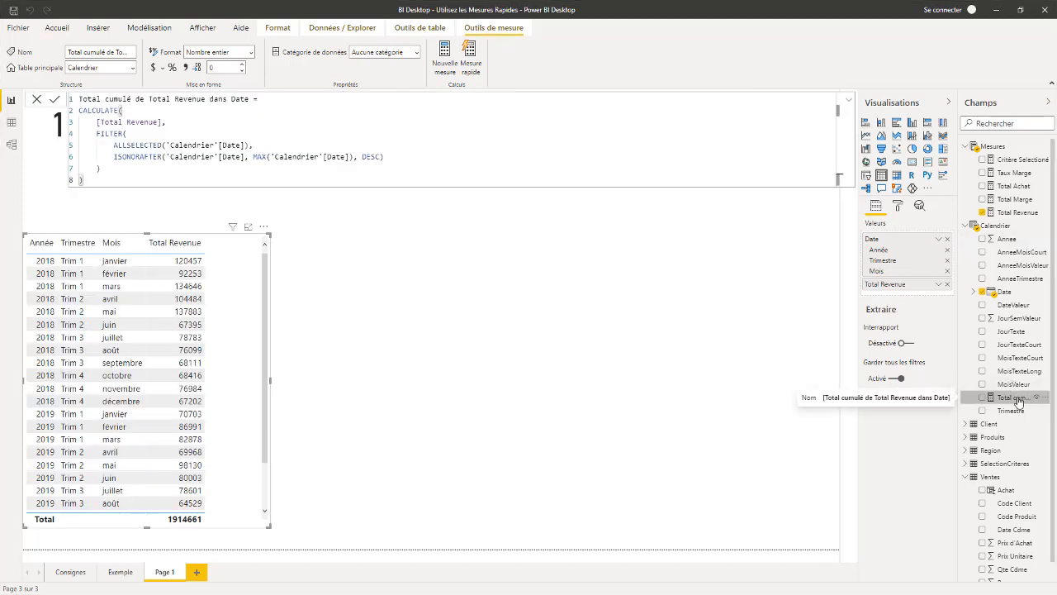
Assign the cumulative measure to the Mesures table and add it to the revenue table, widened to show the full column.
{"action": "left_click", "coordinate": [132, 69]}
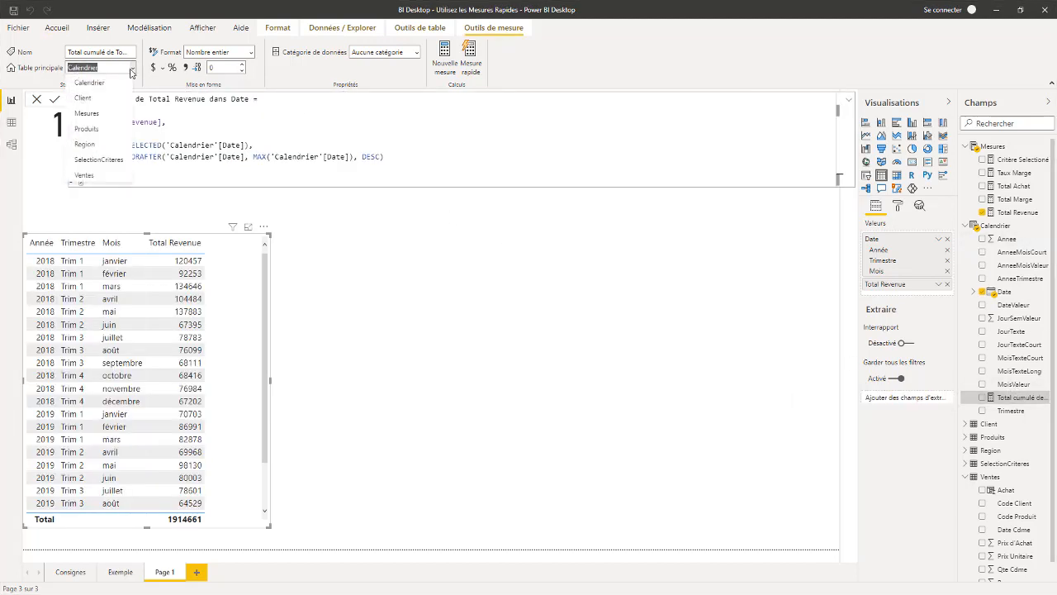
{"action": "left_click", "coordinate": [88, 117]}
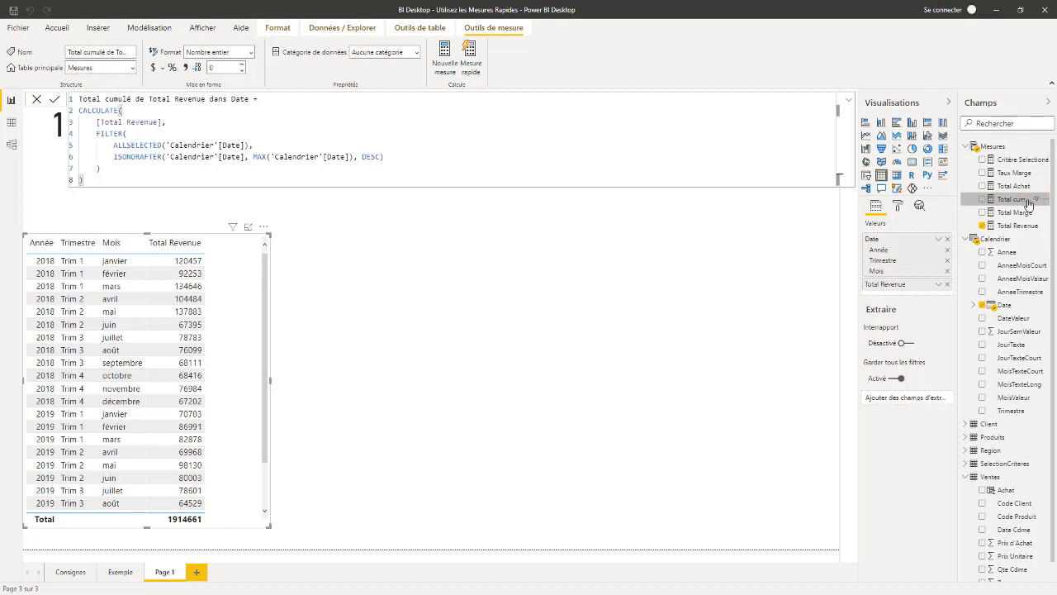
{"action": "left_click_drag", "start_coordinate": [1024, 201], "coordinate": [248, 320]}
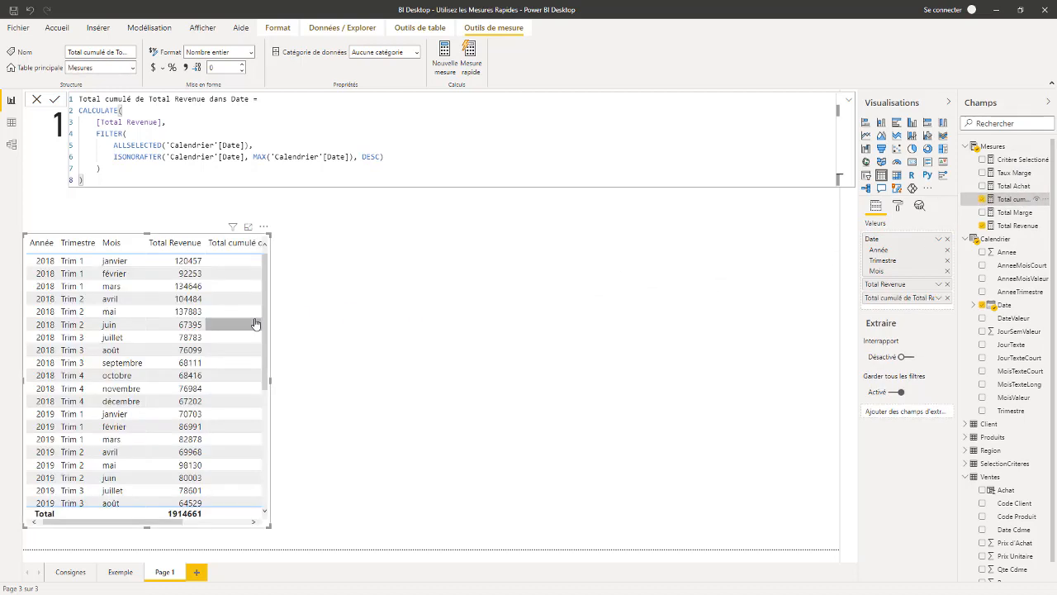
{"action": "left_click_drag", "start_coordinate": [270, 379], "coordinate": [404, 382]}
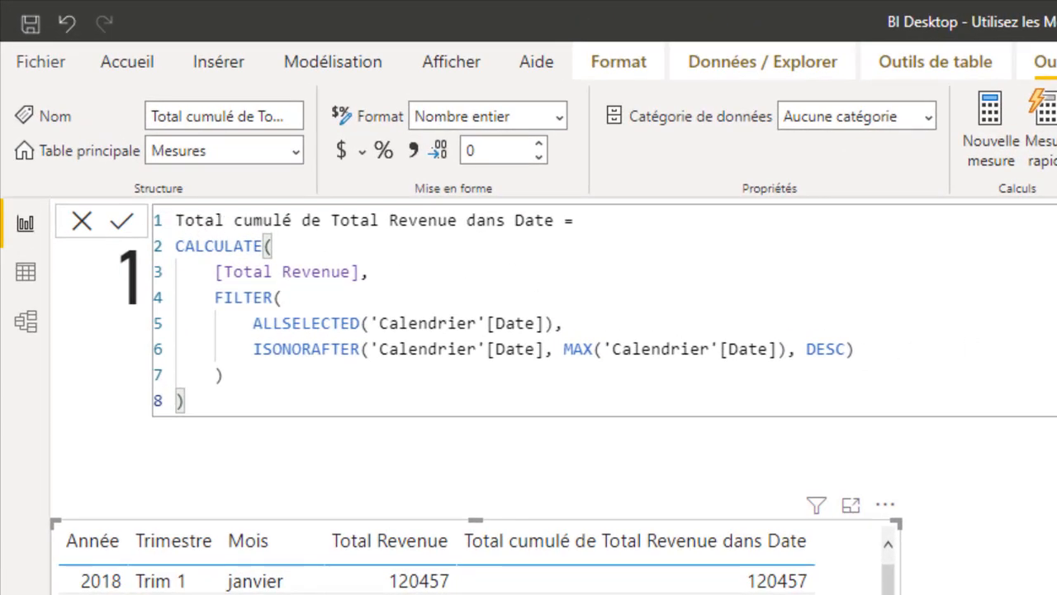
Rename the cumulative measure as Revenue Cumule in its DAX formula.
{"action": "scroll", "coordinate": [521, 424], "scroll_direction": "up", "scroll_amount": 3, "text": "ctrl"}
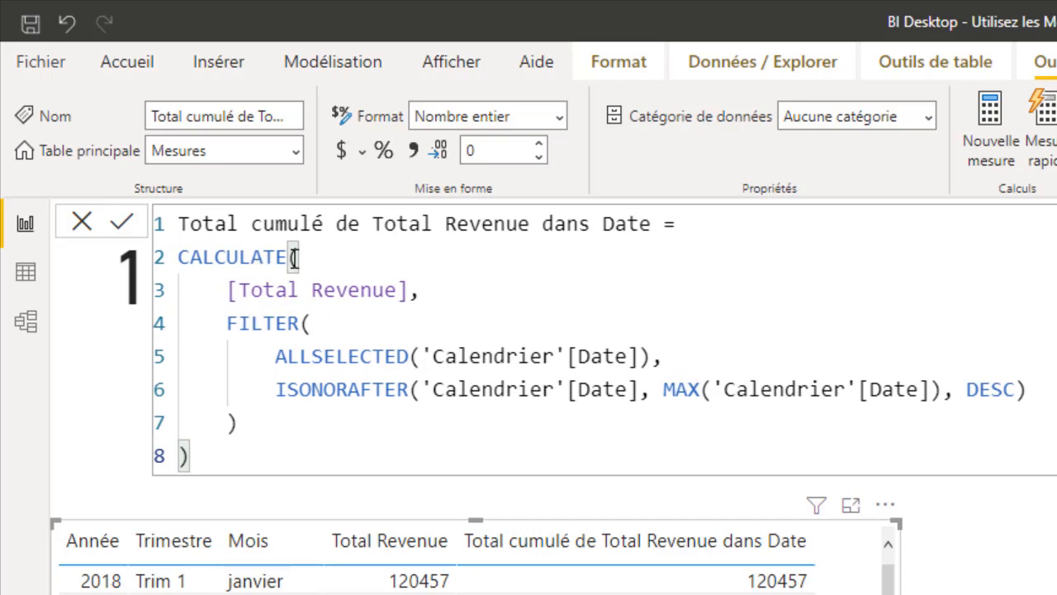
{"action": "left_click_drag", "start_coordinate": [652, 223], "coordinate": [180, 224]}
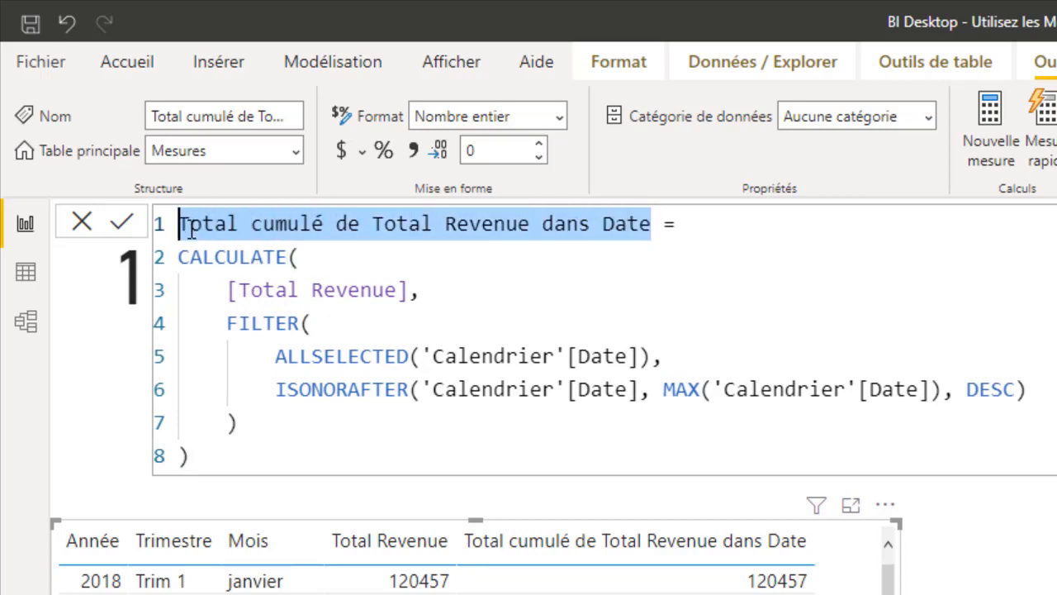
{"action": "type", "text": "Revenue"}
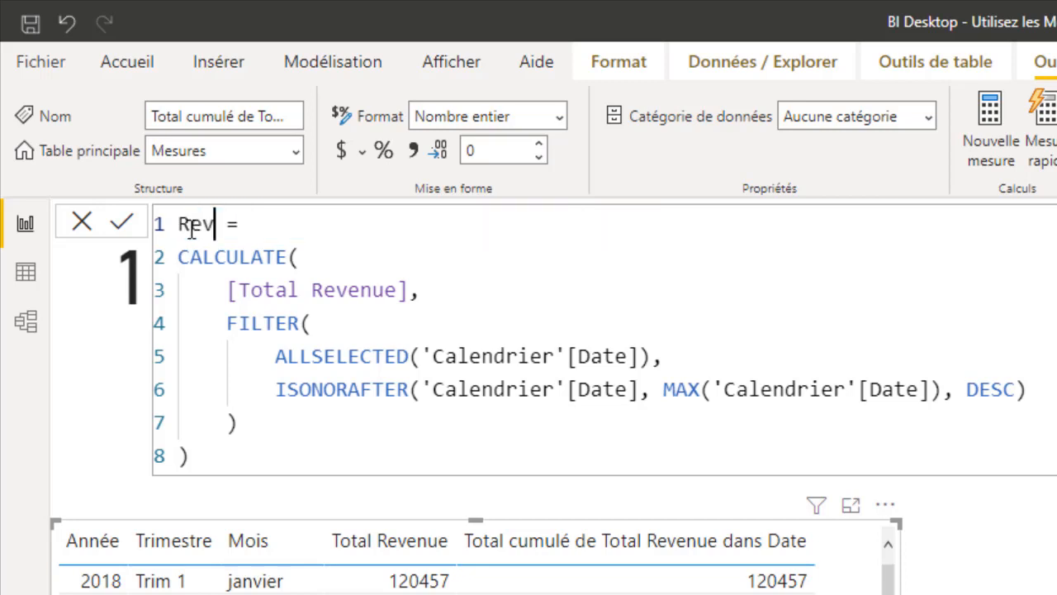
{"action": "type", "text": " Cumul"}
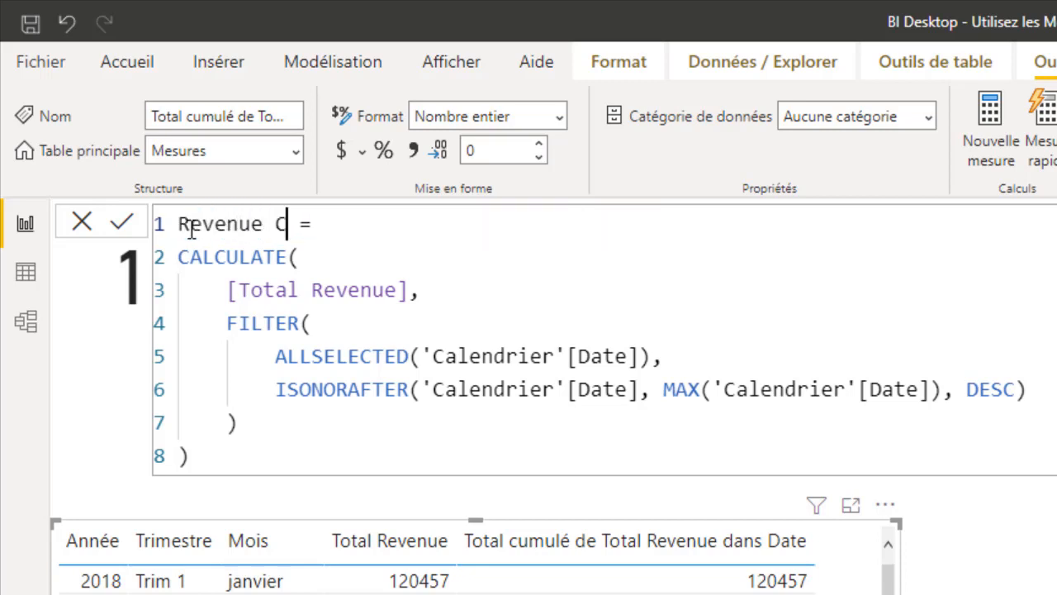
{"action": "type", "text": "e"}
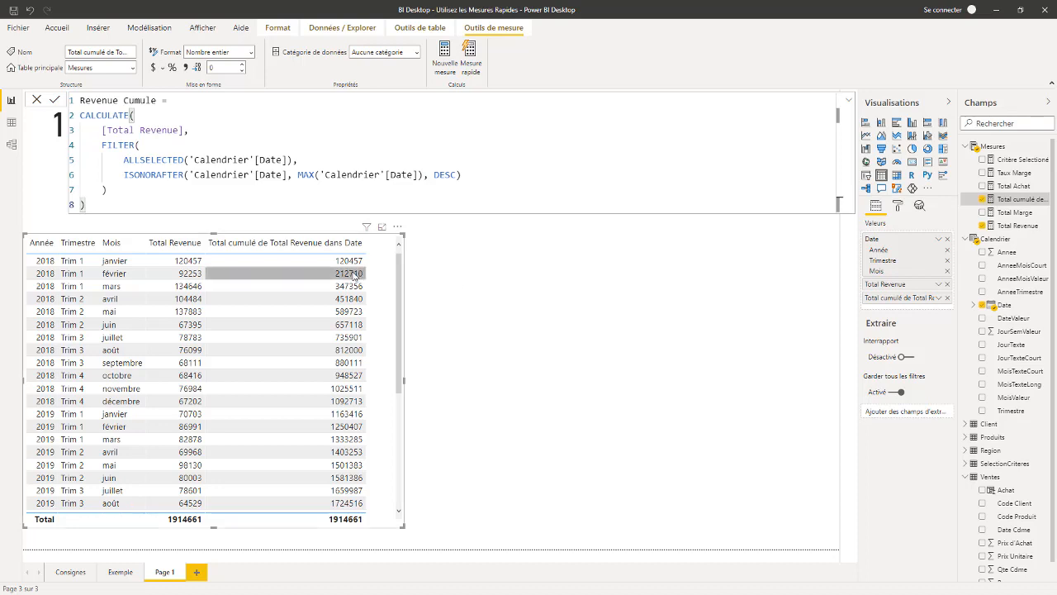
{"action": "key", "text": "Return"}
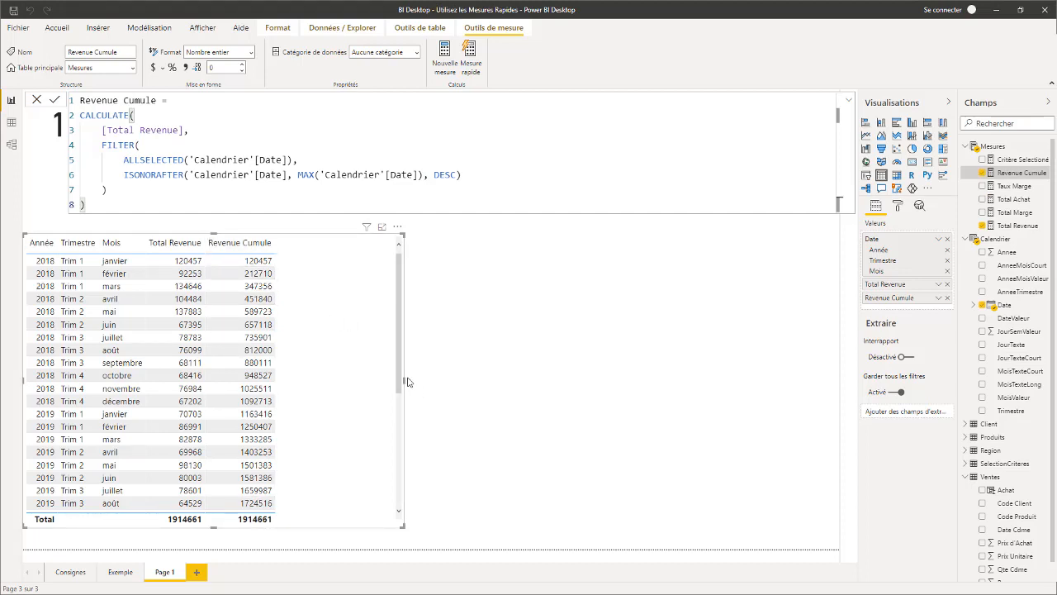
Narrow the revenue table to fit its columns and deselect it.
{"action": "left_click_drag", "start_coordinate": [404, 378], "coordinate": [310, 379]}
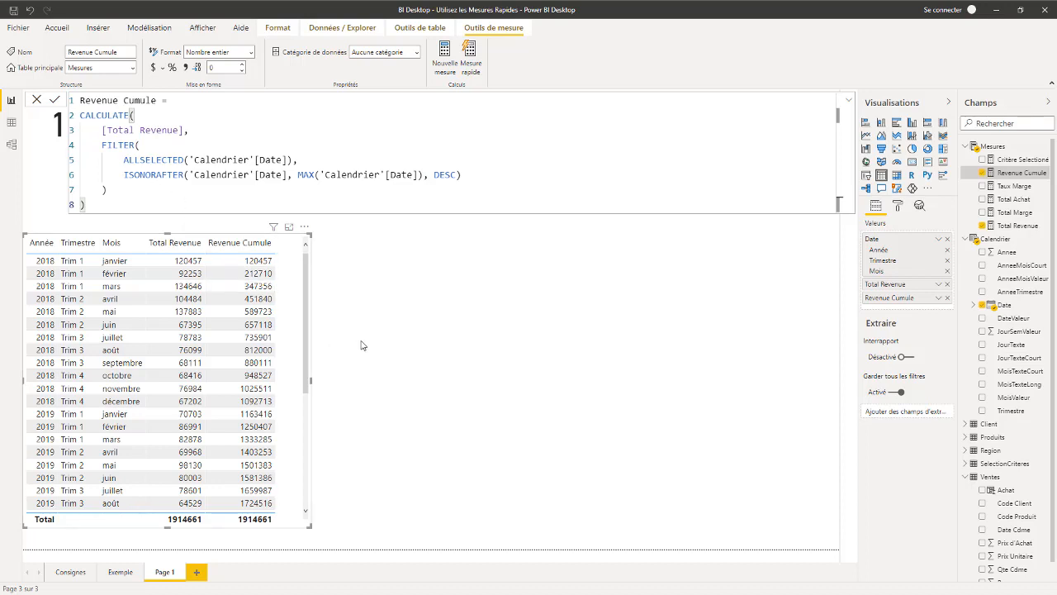
{"action": "left_click", "coordinate": [415, 337]}
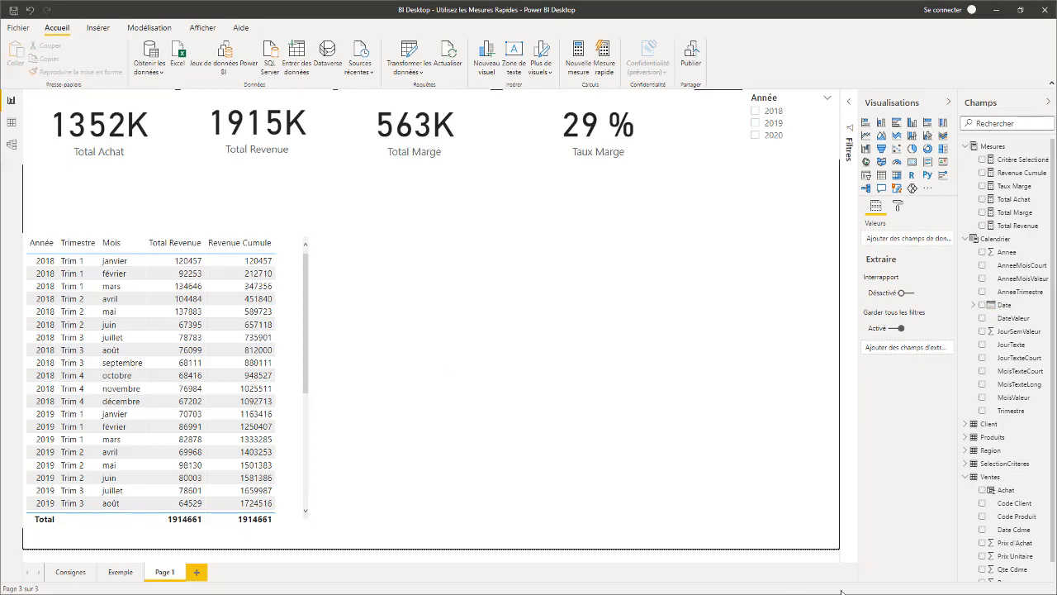
{"action": "key", "text": "super"}
{"action": "left_click", "coordinate": [710, 452]}
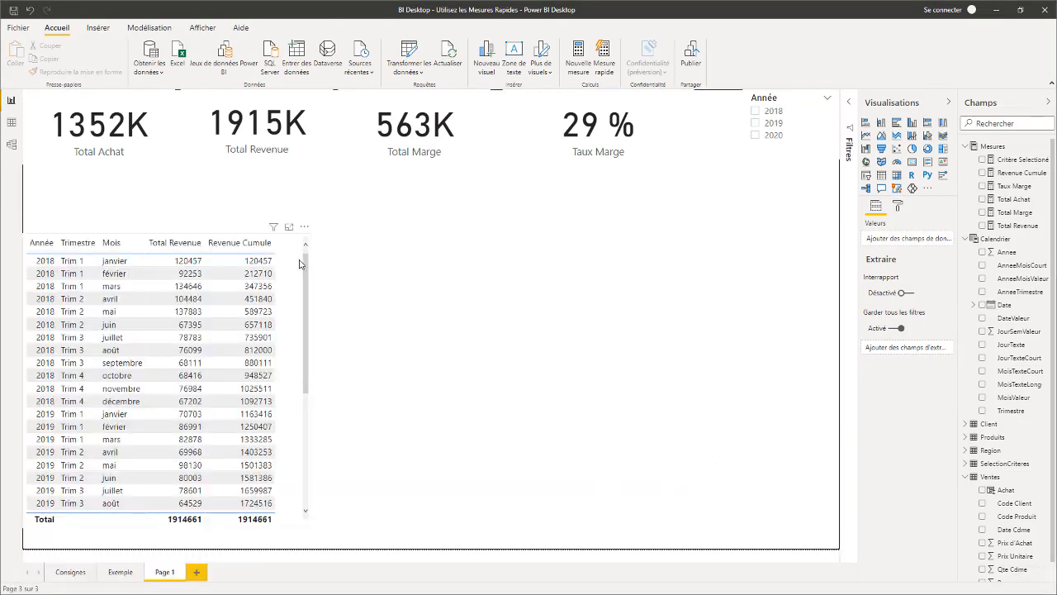
Duplicate the revenue table and place the copy to the right of the original on the page.
{"action": "left_click", "coordinate": [208, 242]}
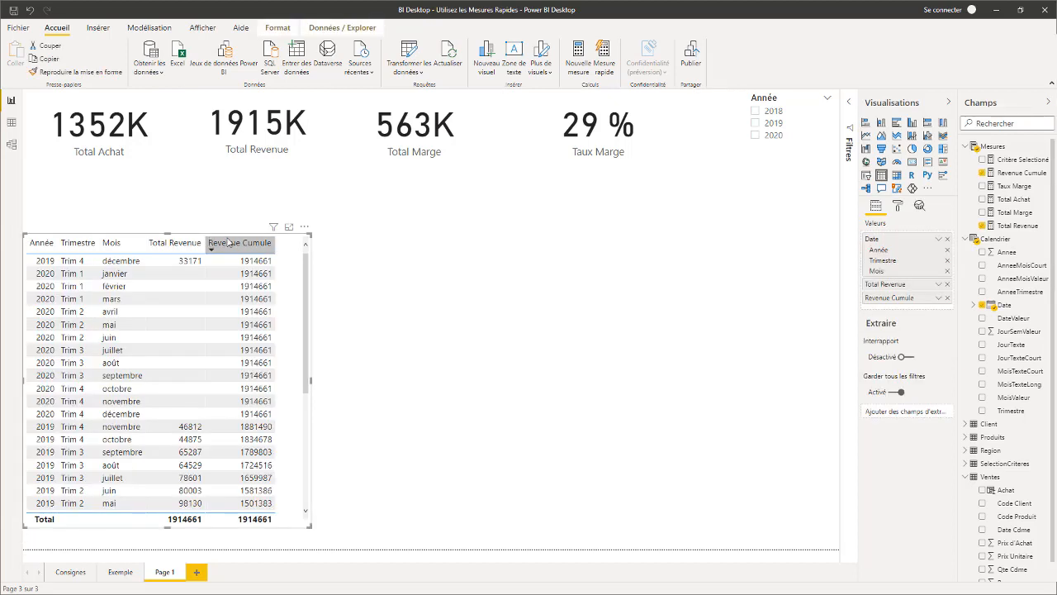
{"action": "left_click", "coordinate": [404, 243]}
{"action": "key", "text": "ctrl+v"}
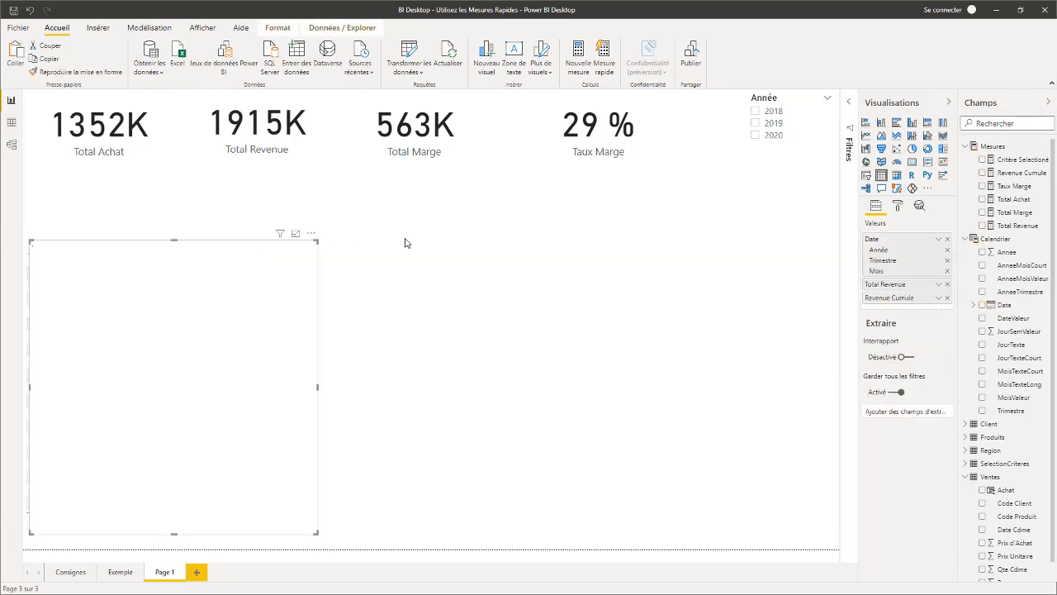
{"action": "left_click_drag", "start_coordinate": [273, 243], "coordinate": [576, 237]}
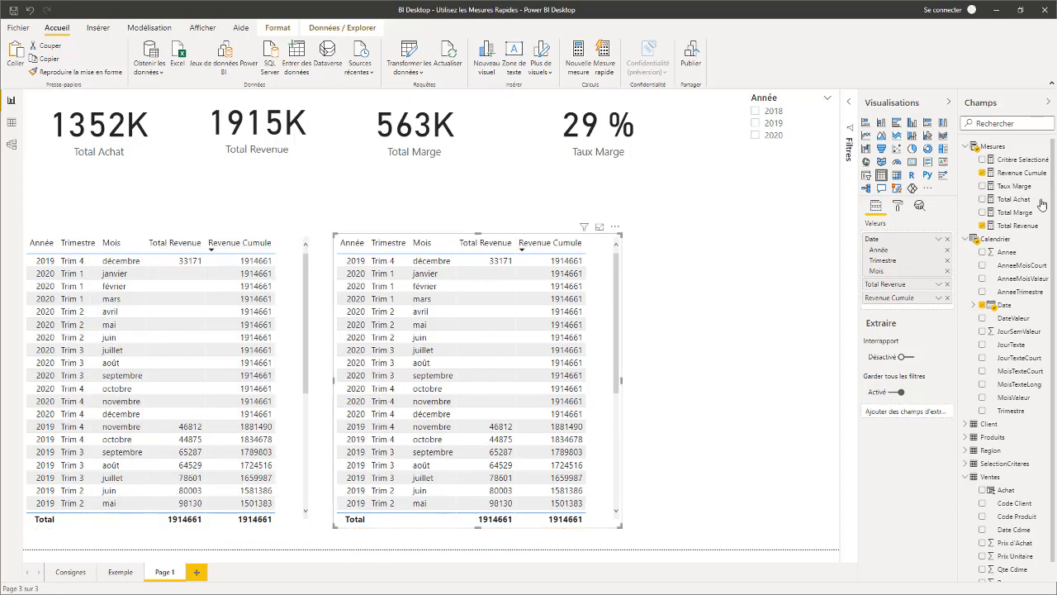
Remove the Année and Trimestre levels and Revenue Cumule from the copied table, leaving Mois and Total Revenue.
{"action": "left_click", "coordinate": [947, 250]}
{"action": "left_click", "coordinate": [947, 251]}
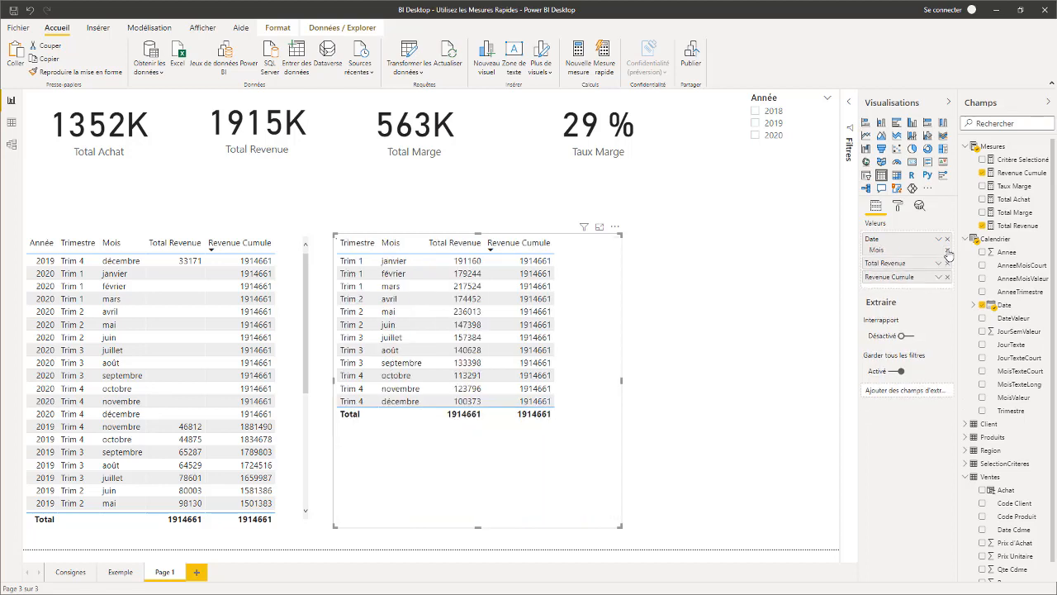
{"action": "left_click", "coordinate": [947, 278]}
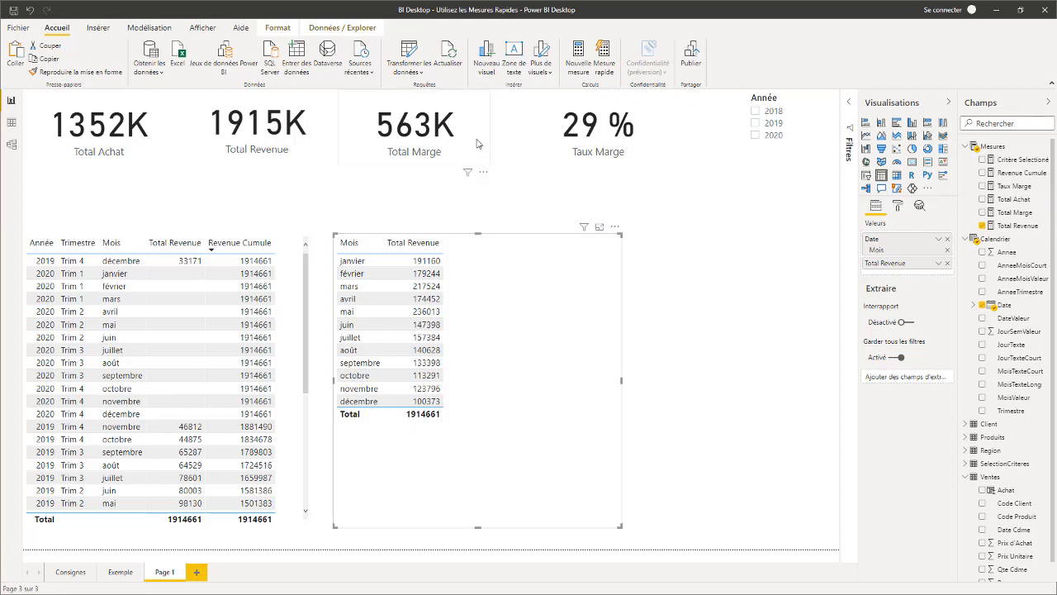
Create a month-over-month change quick measure with Total Revenue as base value, Calendrier's Date as date and 1 period.
{"action": "left_click", "coordinate": [602, 56]}
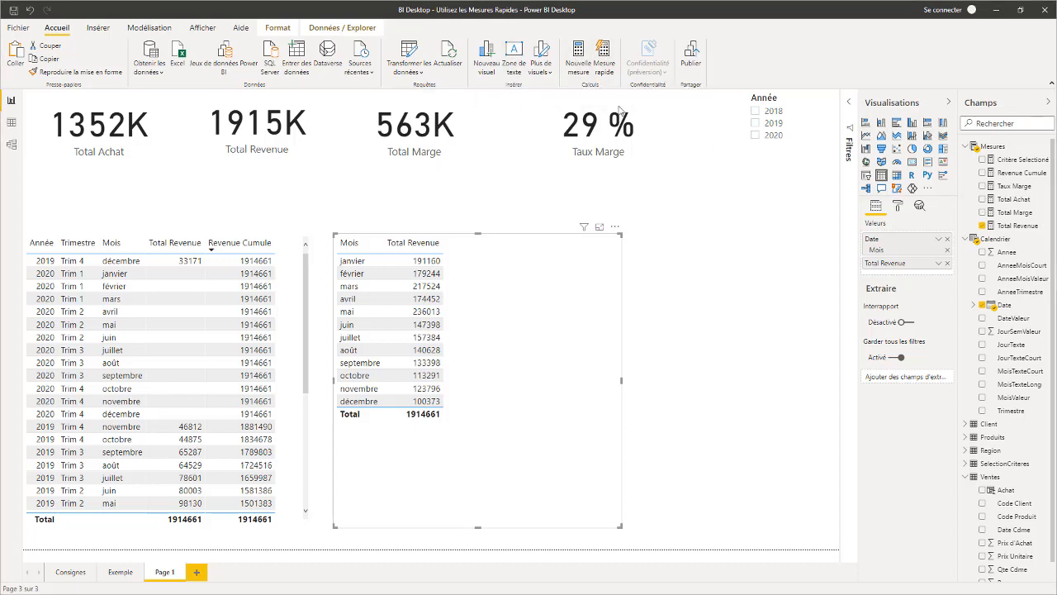
{"action": "left_click", "coordinate": [515, 159]}
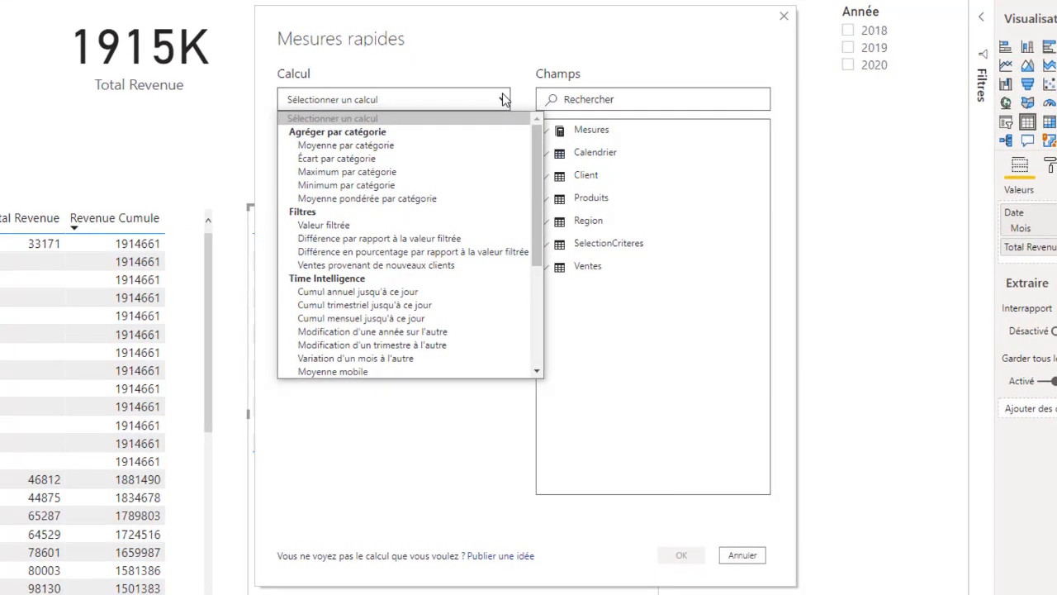
{"action": "left_click", "coordinate": [350, 358]}
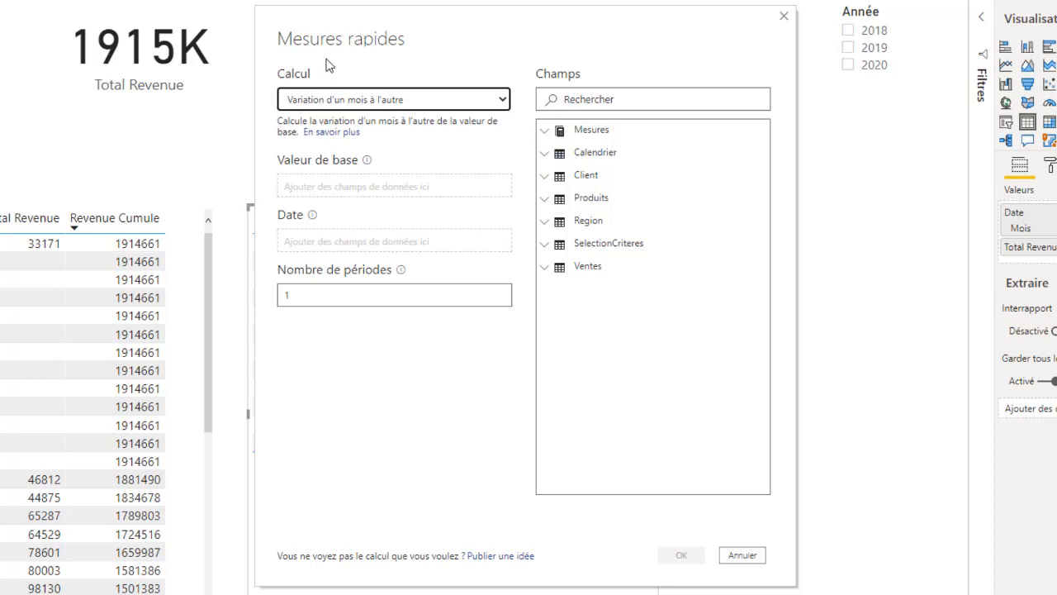
{"action": "left_click", "coordinate": [342, 189]}
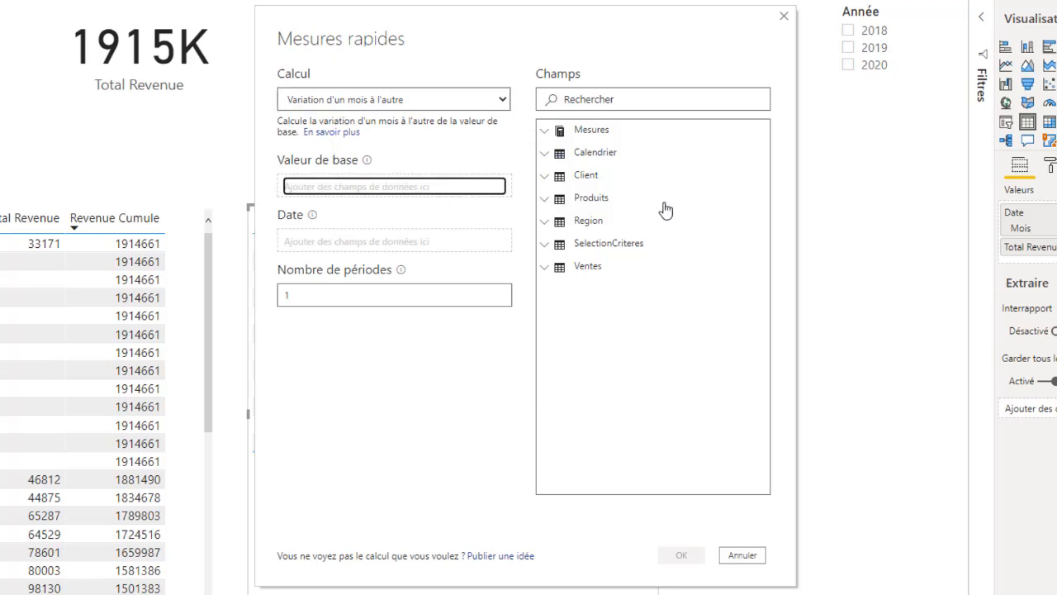
{"action": "left_click", "coordinate": [548, 136]}
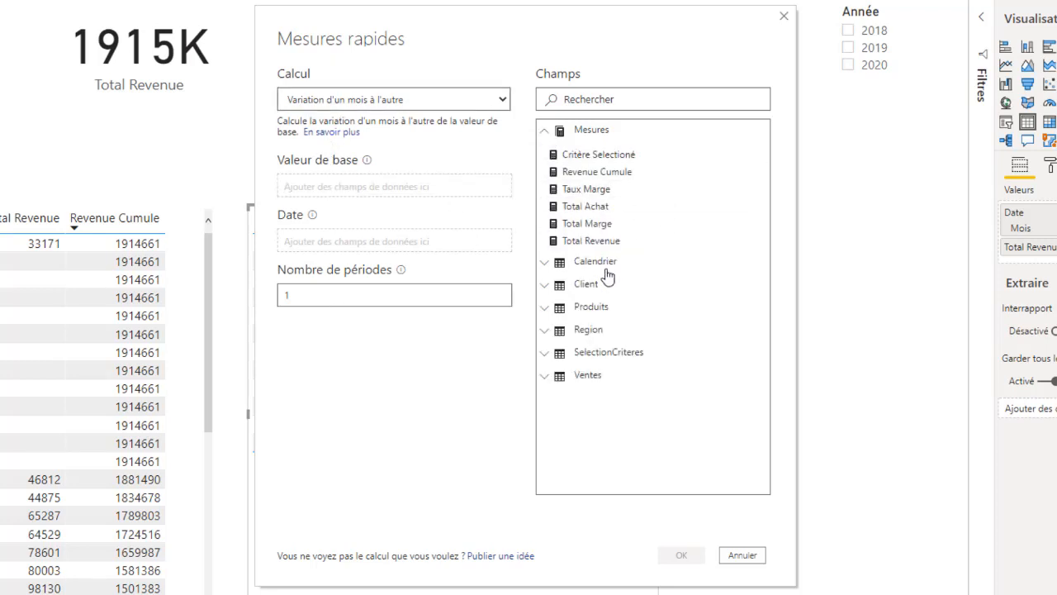
{"action": "left_click_drag", "start_coordinate": [595, 241], "coordinate": [365, 190]}
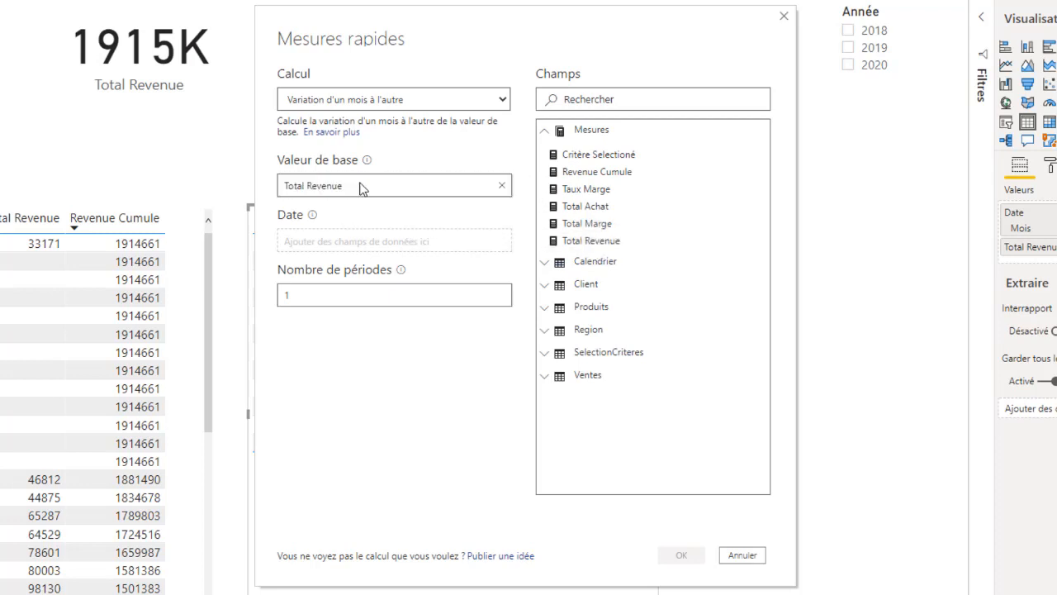
{"action": "left_click", "coordinate": [314, 245]}
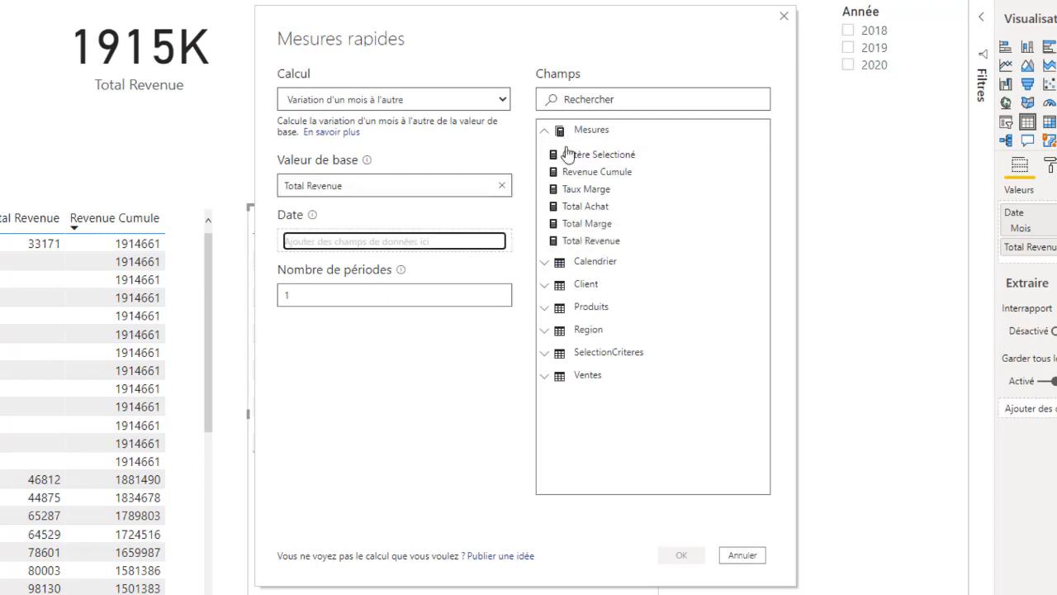
{"action": "left_click", "coordinate": [546, 261]}
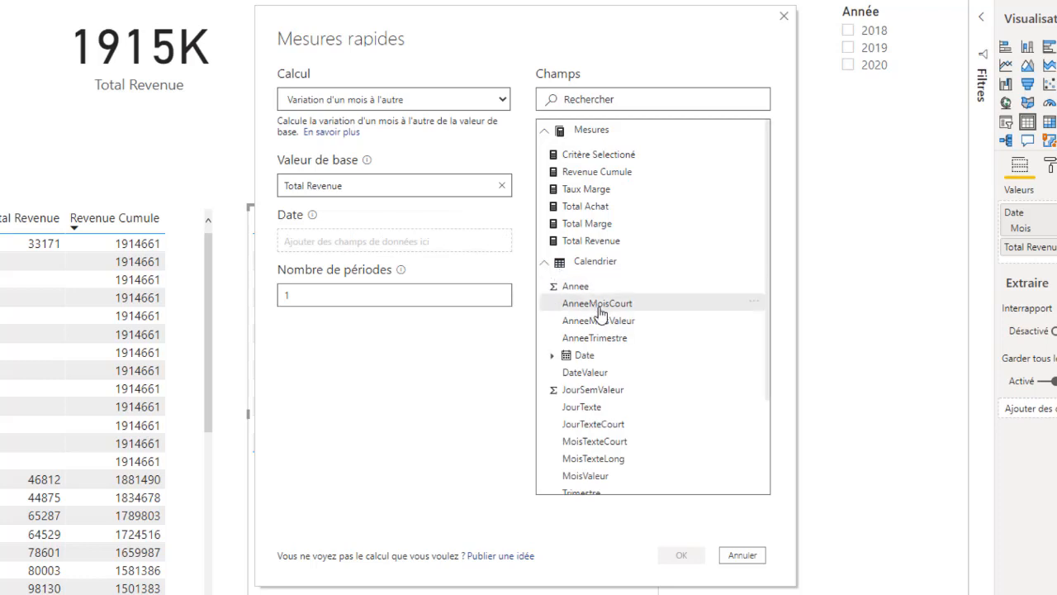
{"action": "left_click_drag", "start_coordinate": [596, 358], "coordinate": [356, 242]}
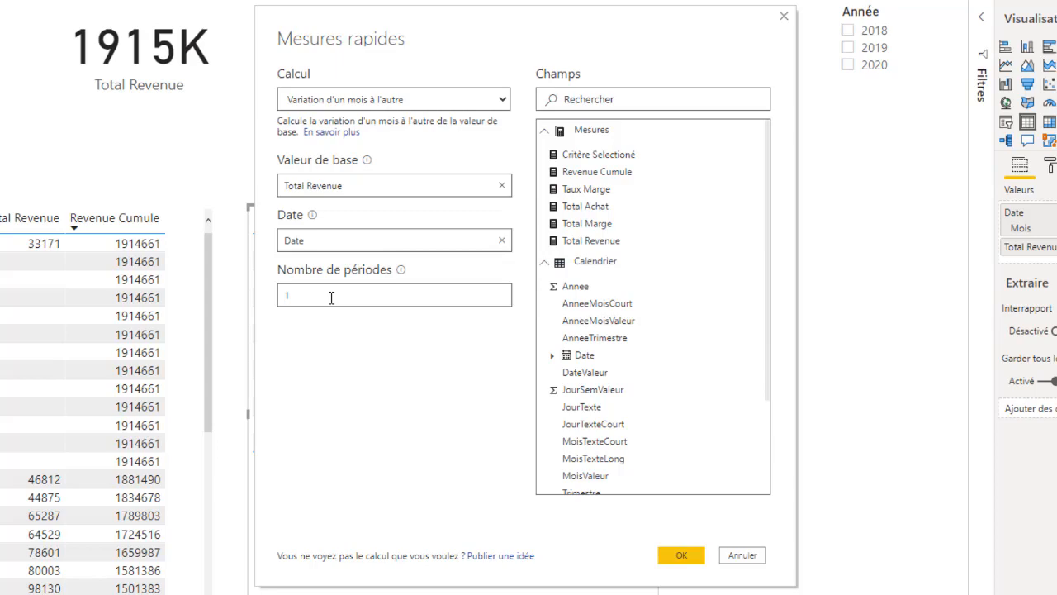
{"action": "left_click", "coordinate": [681, 555]}
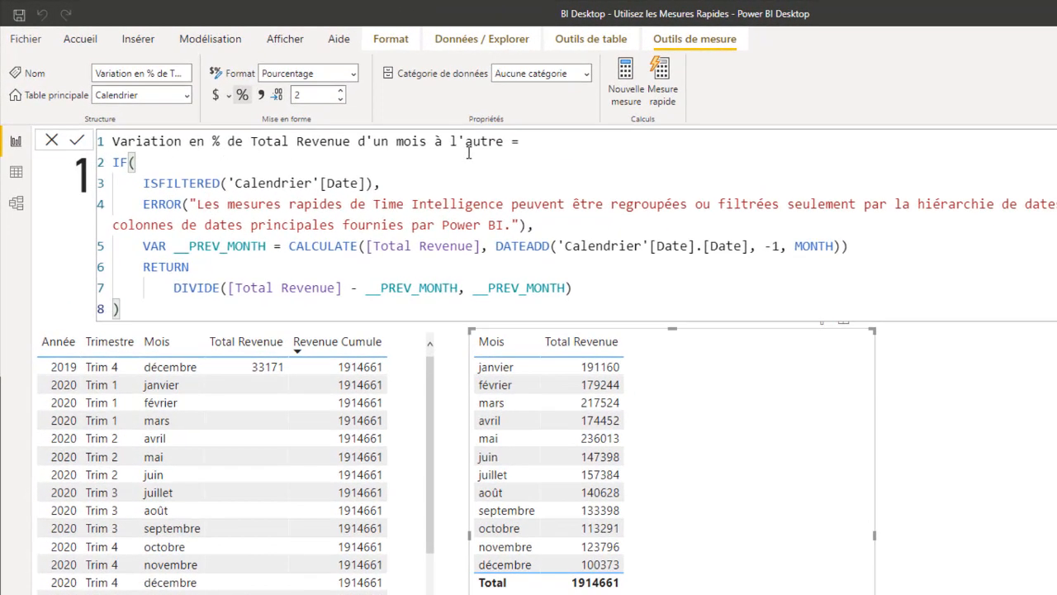
Rename the new month-over-month measure as Variation Revenue M-1 in its DAX formula.
{"action": "left_click_drag", "start_coordinate": [506, 141], "coordinate": [293, 142]}
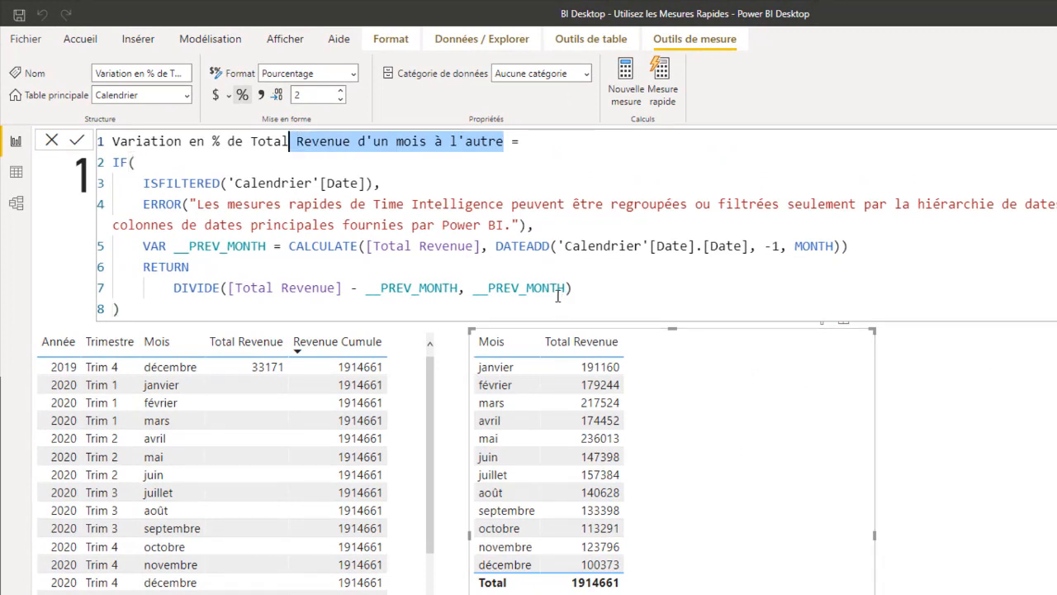
{"action": "left_click_drag", "start_coordinate": [834, 248], "coordinate": [800, 248]}
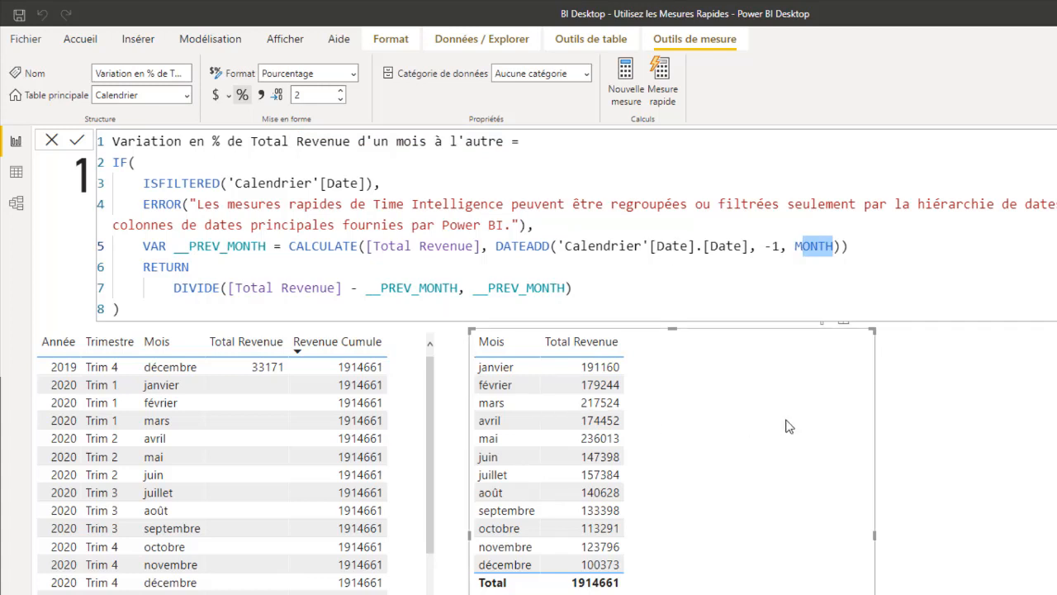
{"action": "double_click", "coordinate": [506, 141]}
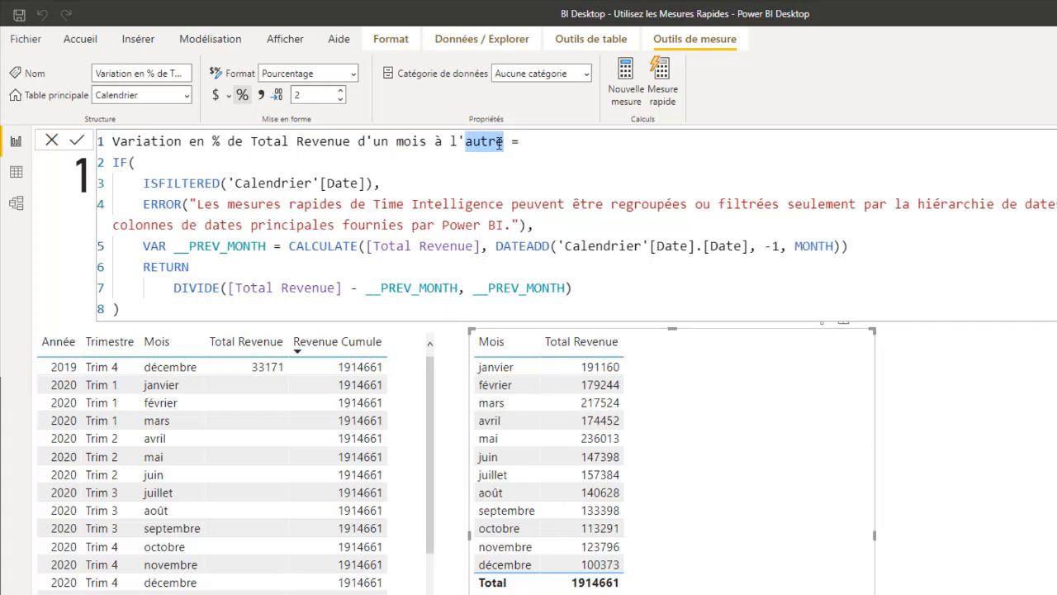
{"action": "left_click", "coordinate": [499, 142]}
{"action": "left_click_drag", "start_coordinate": [503, 141], "coordinate": [113, 142]}
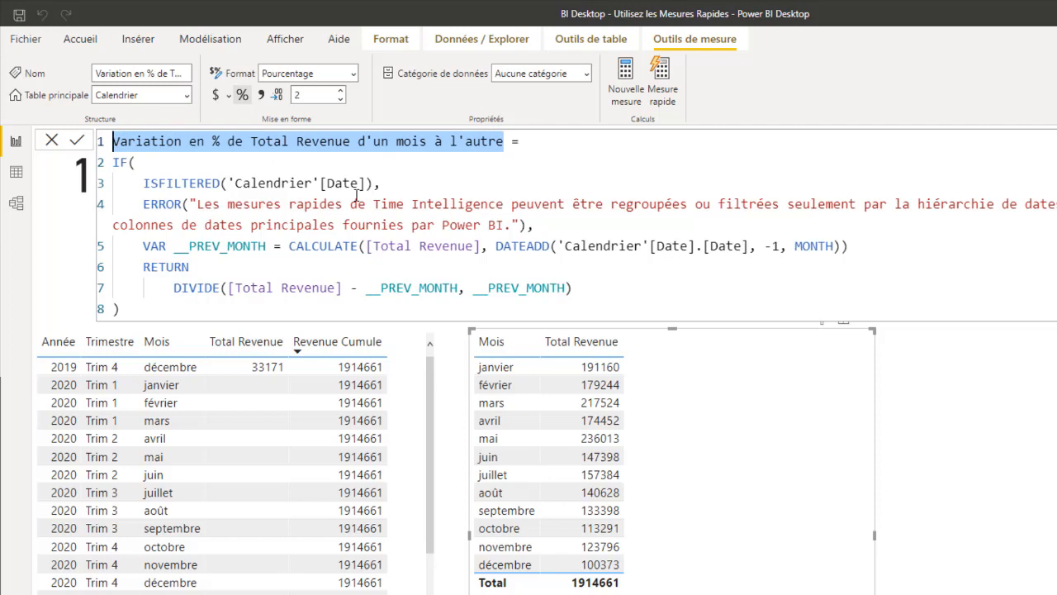
{"action": "type", "text": "Variant"}
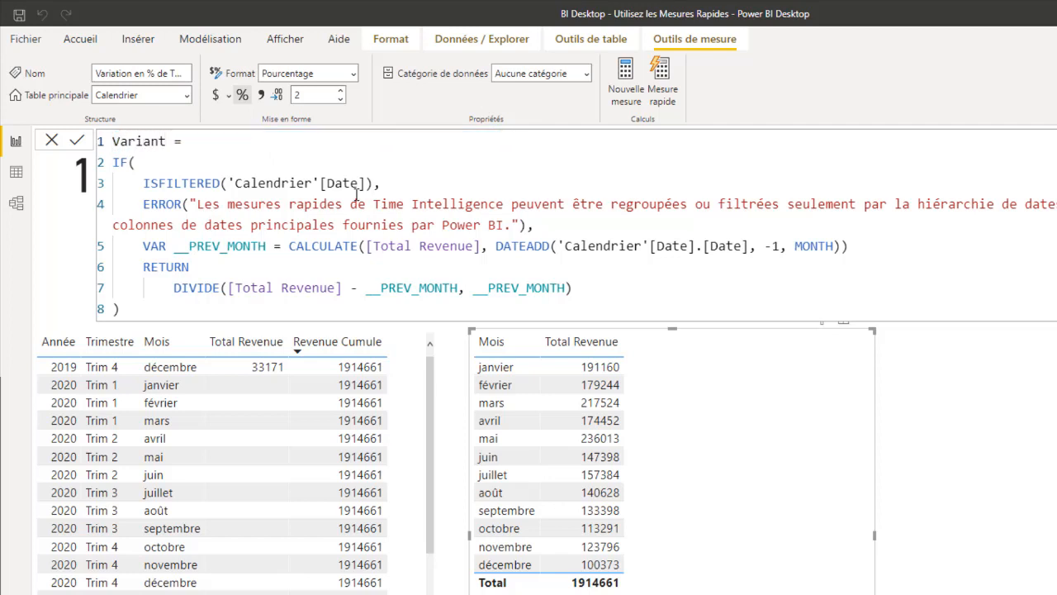
{"action": "key", "text": "BackSpace"}
{"action": "key", "text": "BackSpace"}
{"action": "type", "text": "tio"}
{"action": "key", "text": "BackSpace"}
{"action": "key", "text": "BackSpace"}
{"action": "key", "text": "BackSpace"}
{"action": "type", "text": "tion Revenue L"}
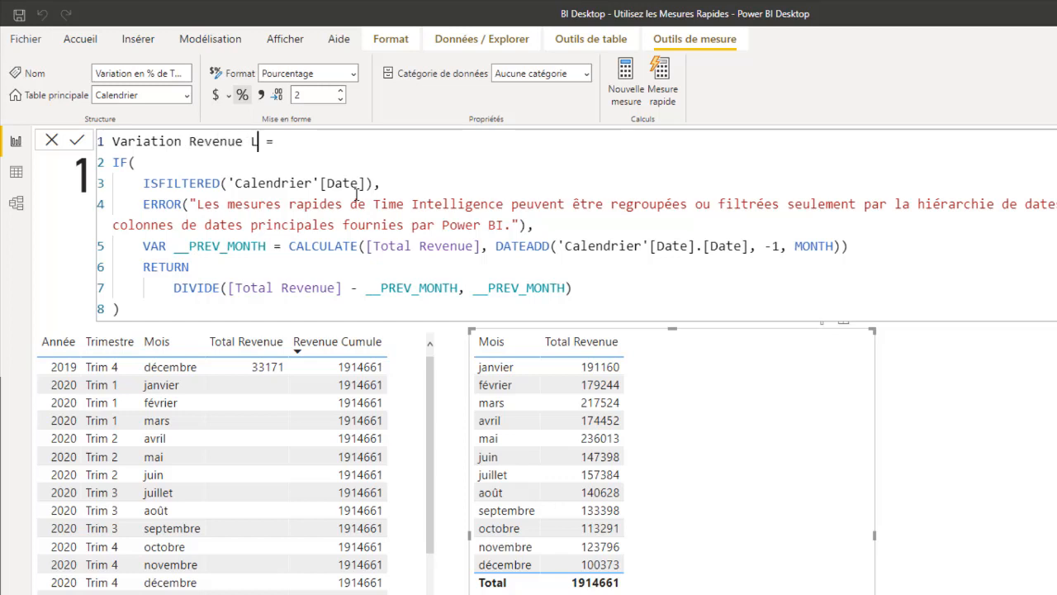
{"action": "key", "text": "BackSpace"}
{"action": "type", "text": "M"}
{"action": "type", "text": "-"}
{"action": "key", "text": "End"}
{"action": "type", "text": "1"}
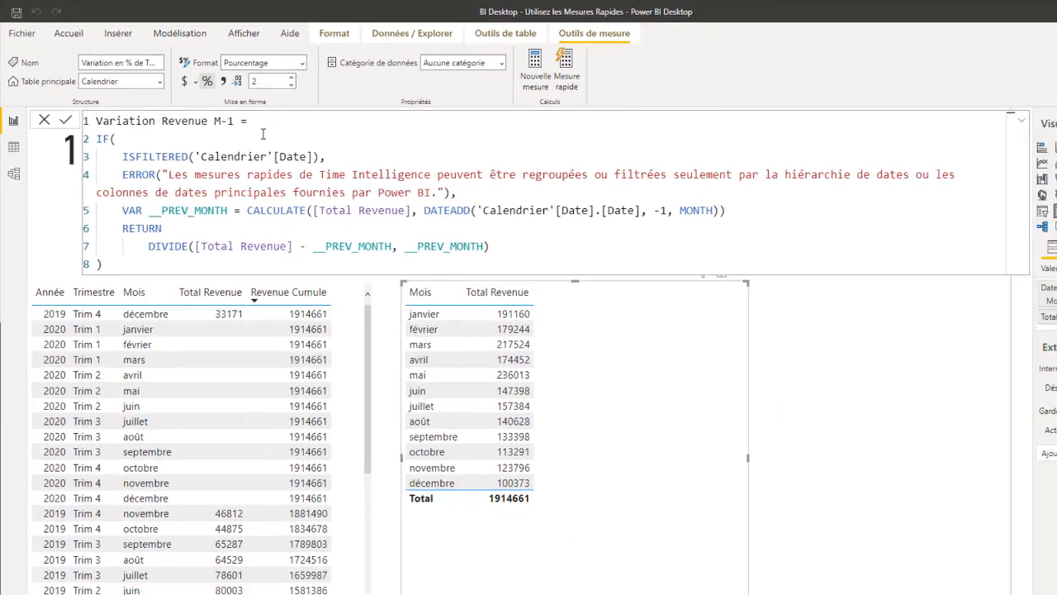
{"action": "key", "text": "Return"}
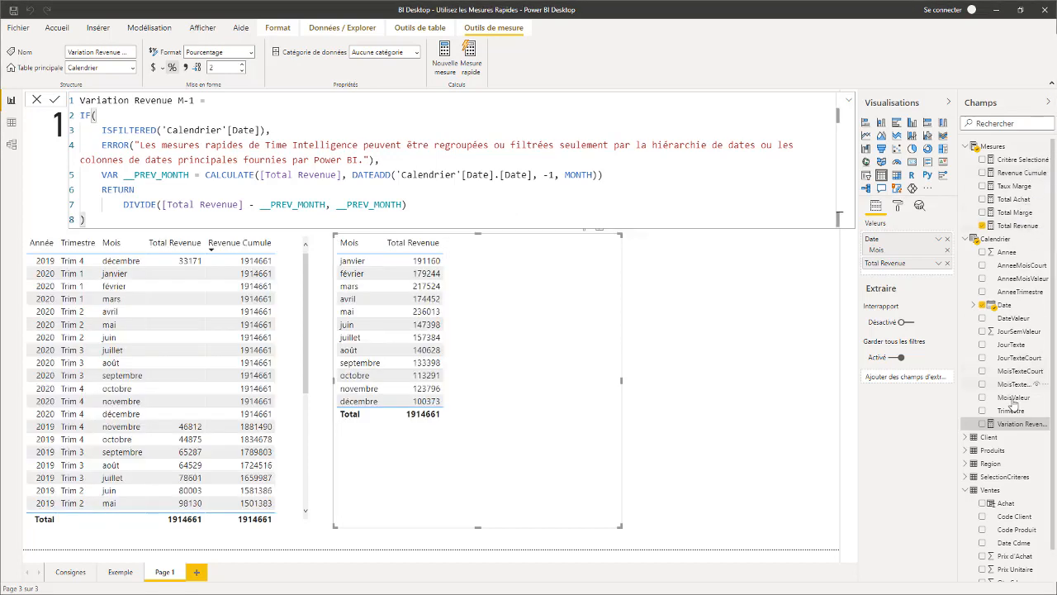
Set the home table of the Variation Revenue M-1 measure to Mesures.
{"action": "left_click", "coordinate": [131, 67]}
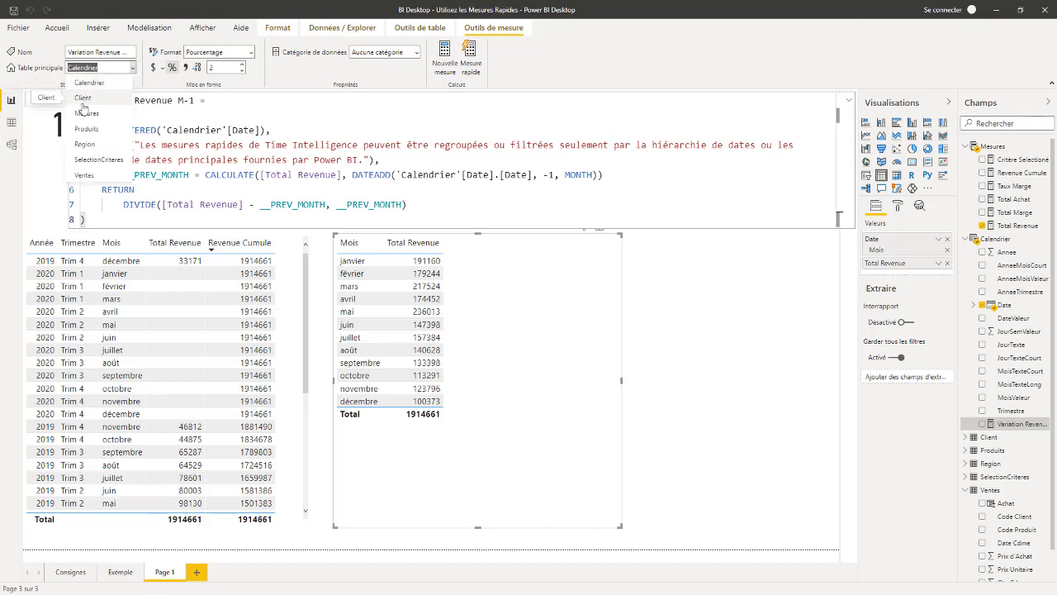
{"action": "left_click", "coordinate": [86, 113]}
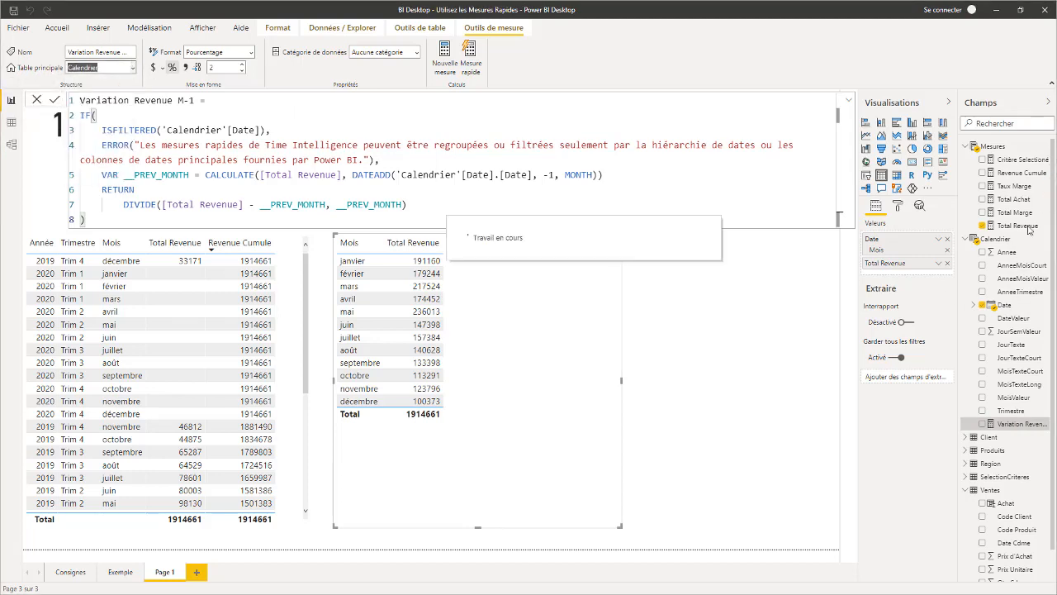
Add Variation Revenue M-1 to the monthly revenue table, narrow the table to fit its columns and deselect it.
{"action": "left_click_drag", "start_coordinate": [1017, 239], "coordinate": [551, 320]}
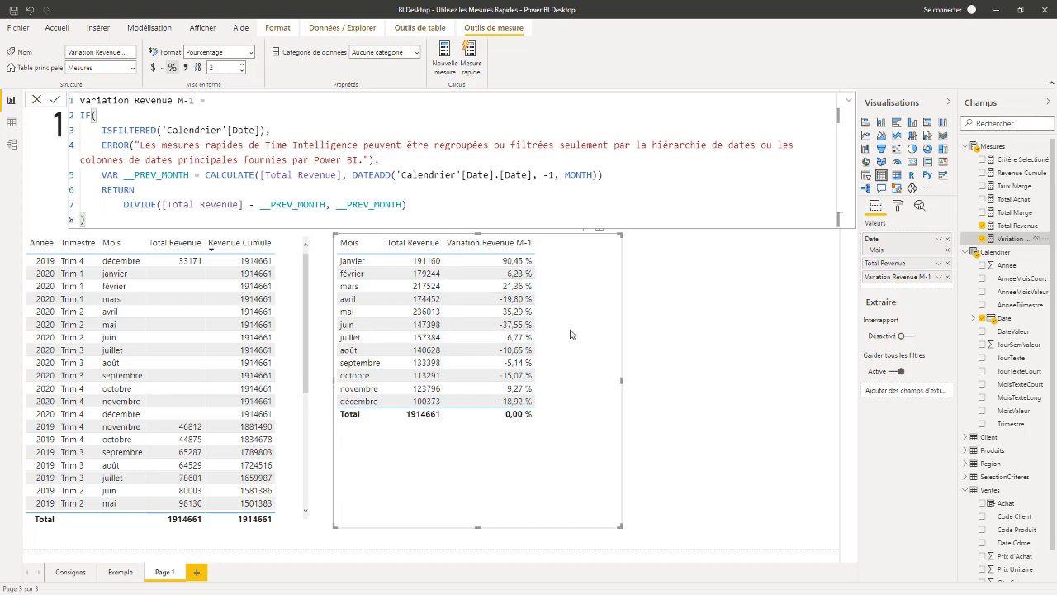
{"action": "left_click_drag", "start_coordinate": [620, 379], "coordinate": [554, 387]}
{"action": "left_click", "coordinate": [608, 372]}
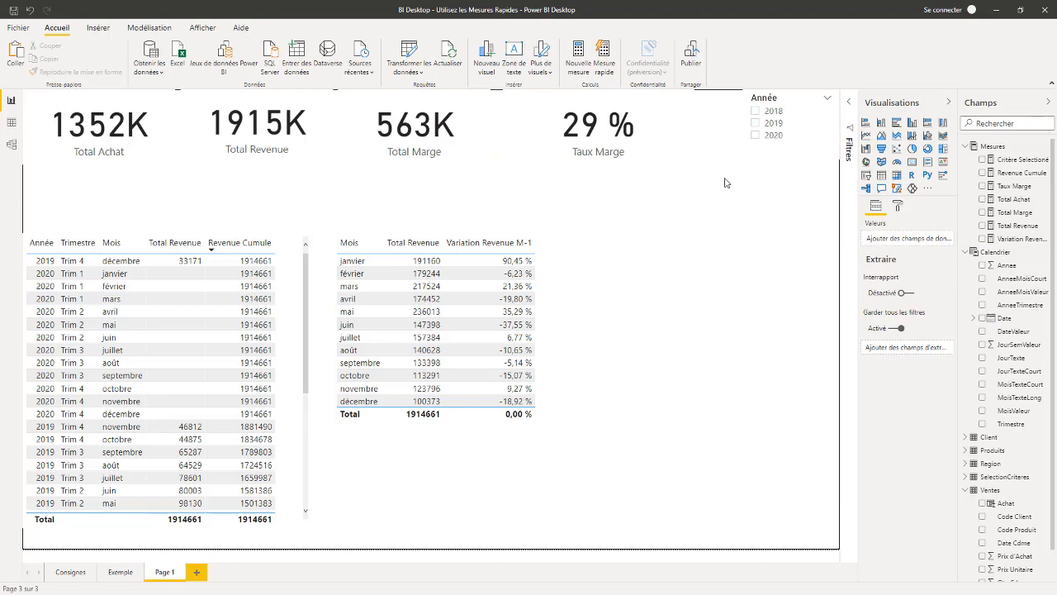
Examine the full list of quick measure calculation types without creating a measure.
{"action": "left_click", "coordinate": [604, 71]}
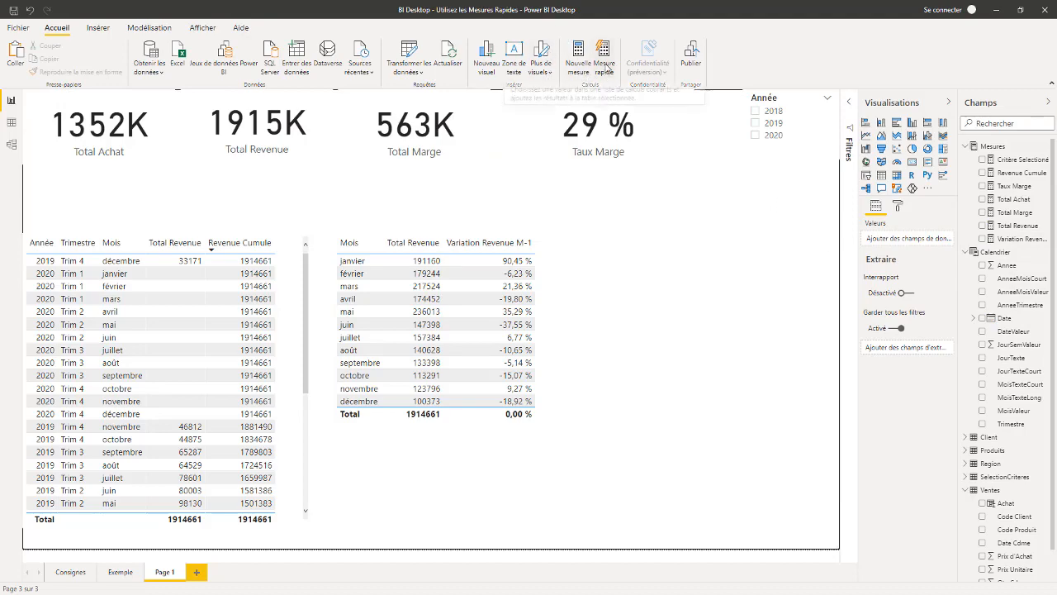
{"action": "left_click", "coordinate": [512, 160]}
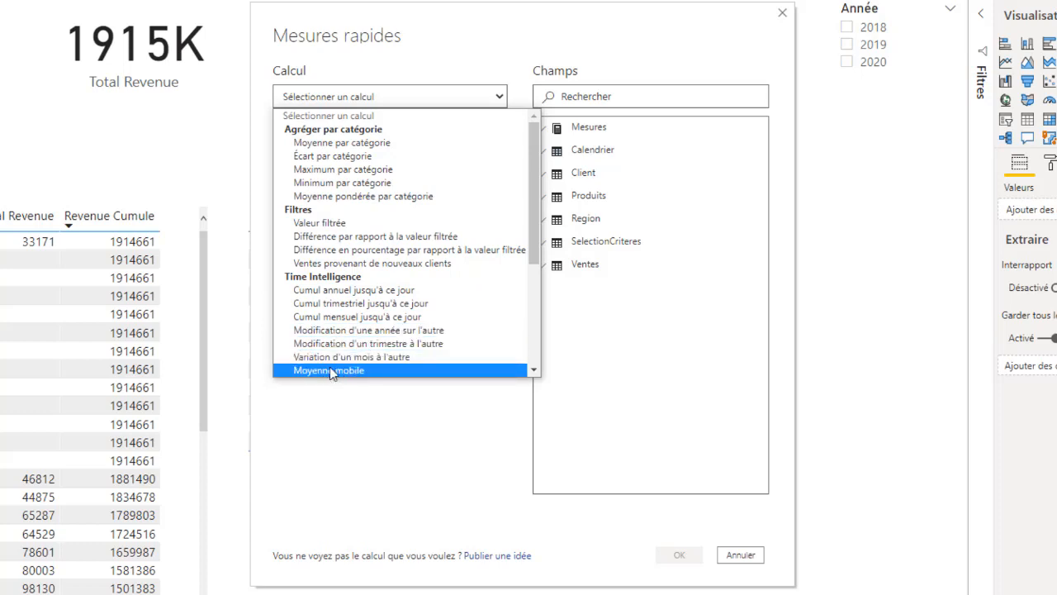
{"action": "left_click_drag", "start_coordinate": [537, 163], "coordinate": [538, 257]}
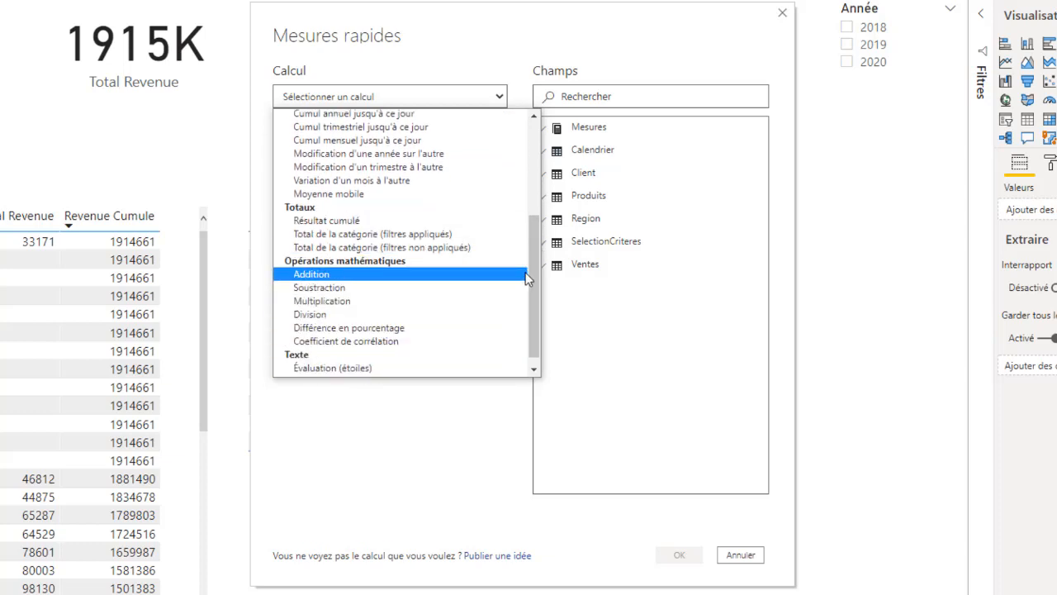
{"action": "scroll", "coordinate": [526, 278], "scroll_direction": "up", "scroll_amount": 5}
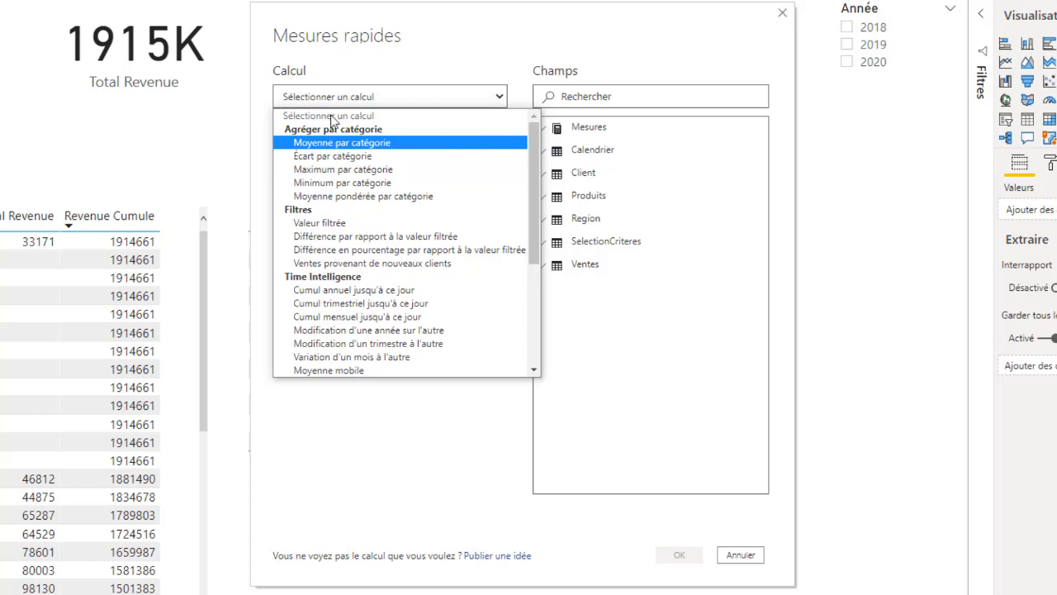
{"action": "left_click", "coordinate": [783, 12]}
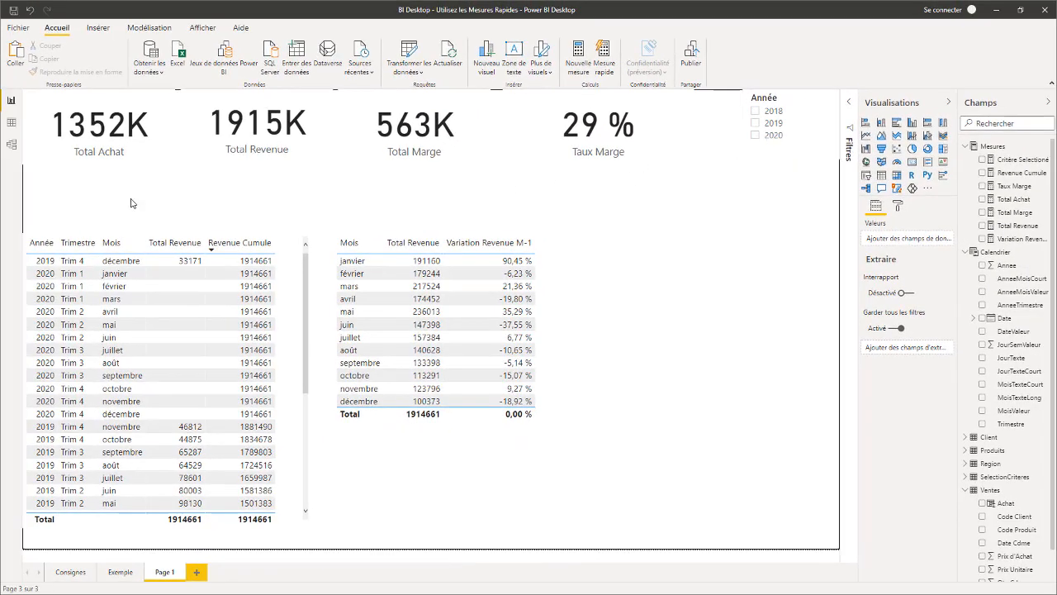
Filter the report page by 2018 and switch the Année slicer to 2019.
{"action": "left_click", "coordinate": [756, 125]}
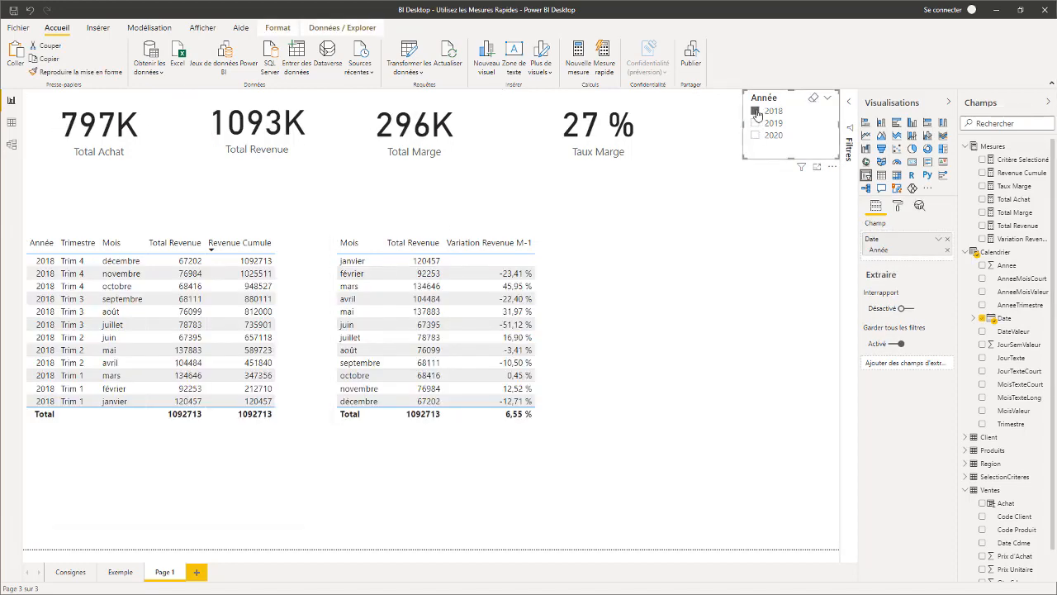
{"action": "left_click", "coordinate": [756, 125]}
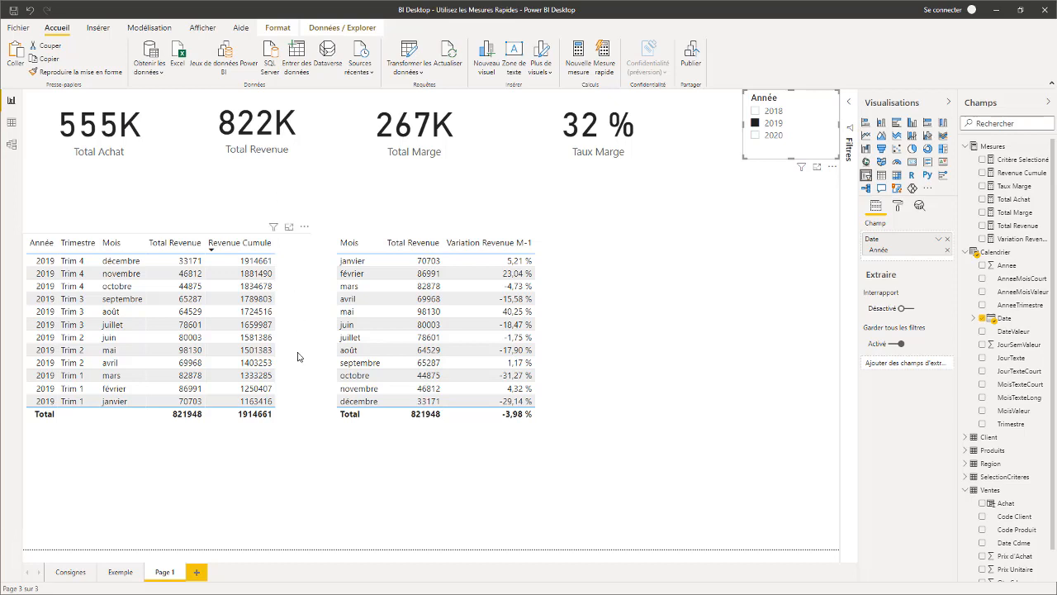
{"action": "left_click", "coordinate": [682, 246]}
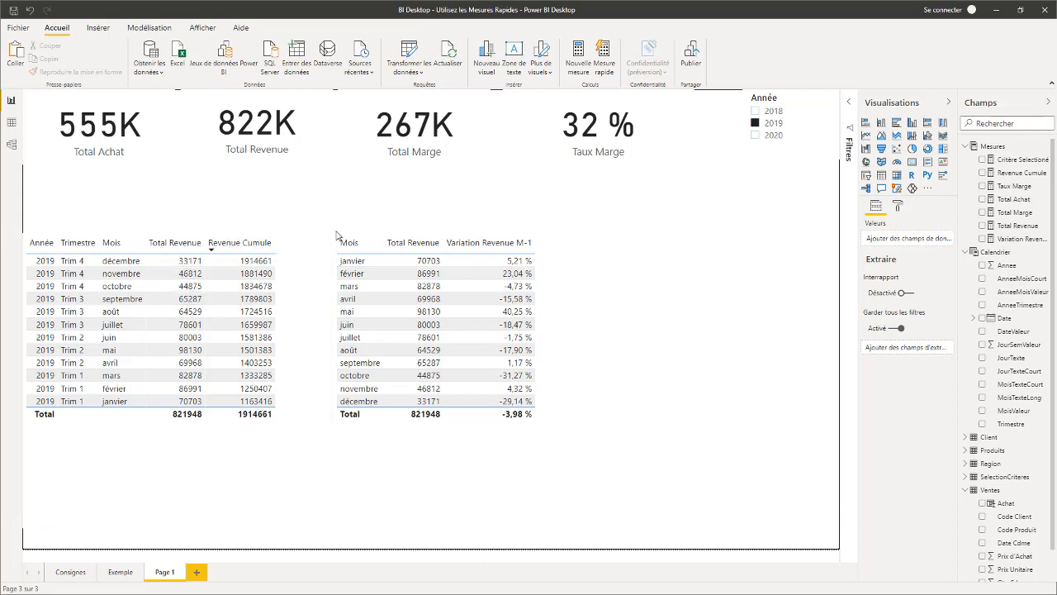
Sort the cumulative revenue table by Mois and place a copy of it beside the monthly variation table.
{"action": "left_click", "coordinate": [112, 242]}
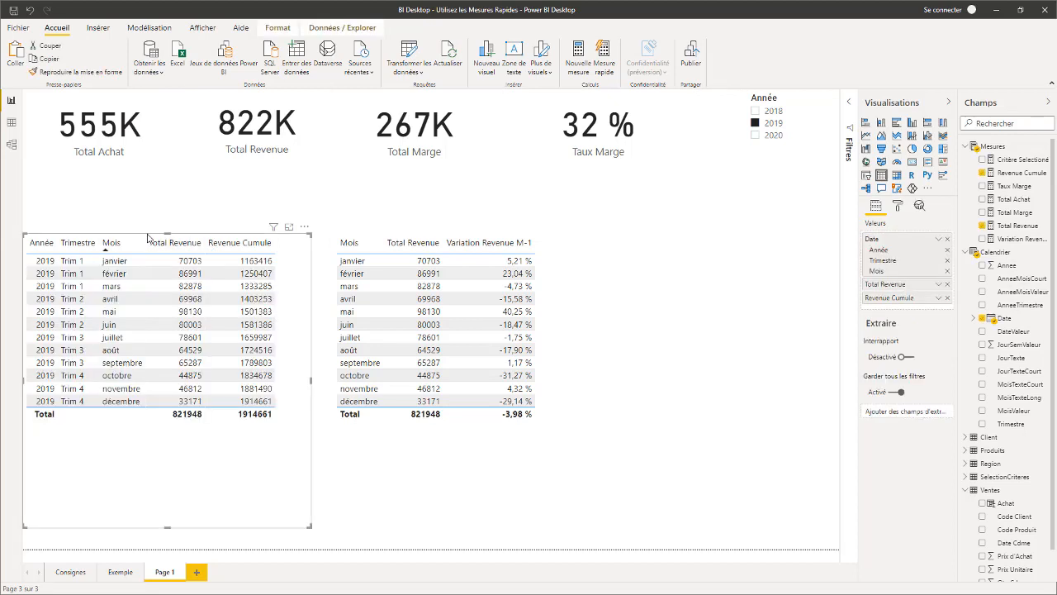
{"action": "left_click", "coordinate": [713, 263]}
{"action": "key", "text": "ctrl+v"}
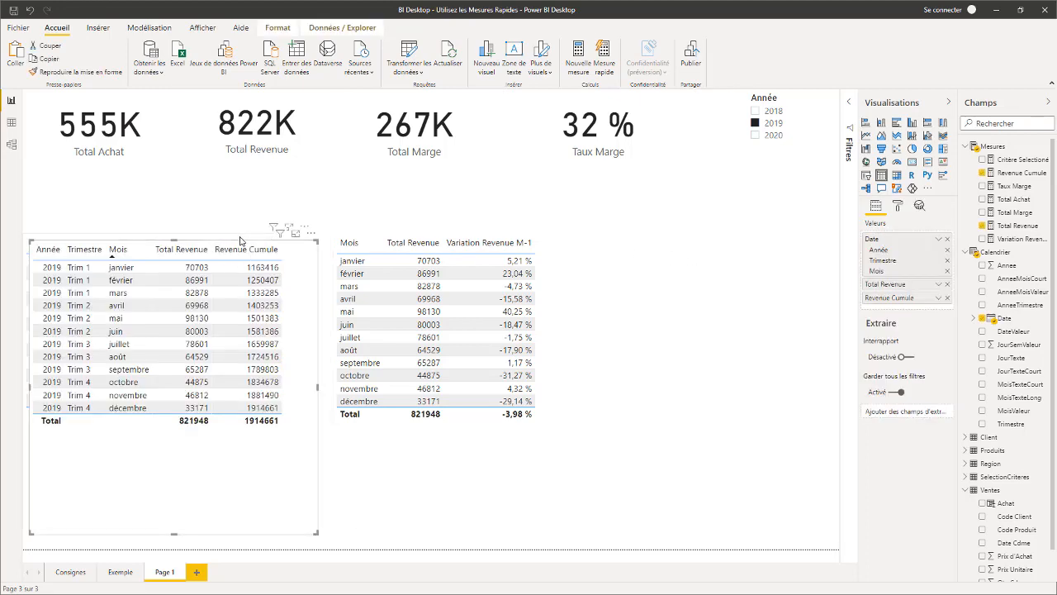
{"action": "left_click_drag", "start_coordinate": [240, 239], "coordinate": [761, 240]}
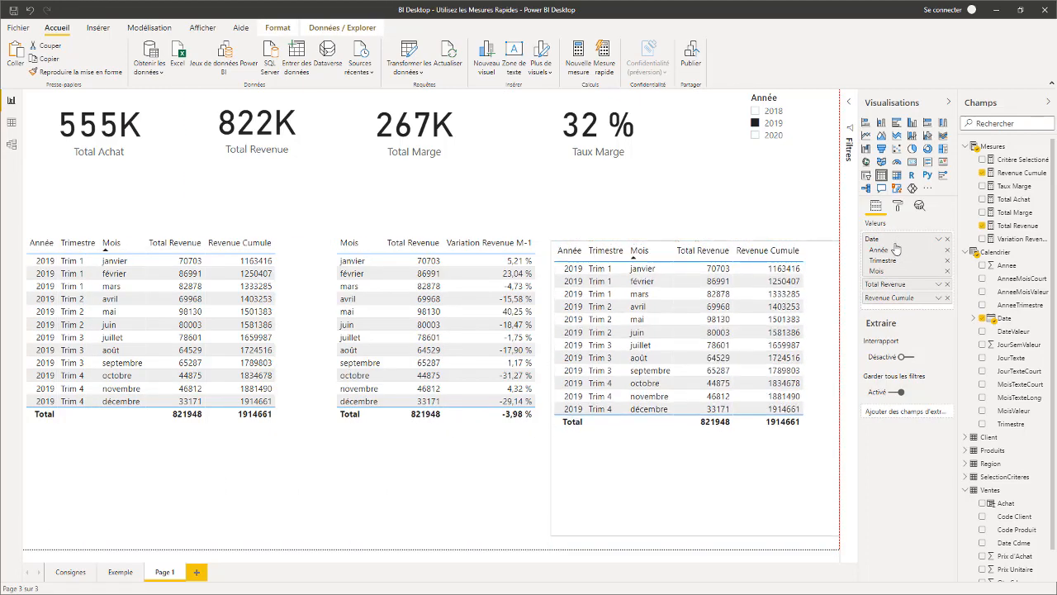
Remove Année, Trimestre and Total Revenue from the copied table and convert it to an area chart of Revenue Cumule by Mois.
{"action": "left_click", "coordinate": [947, 249]}
{"action": "left_click", "coordinate": [947, 250]}
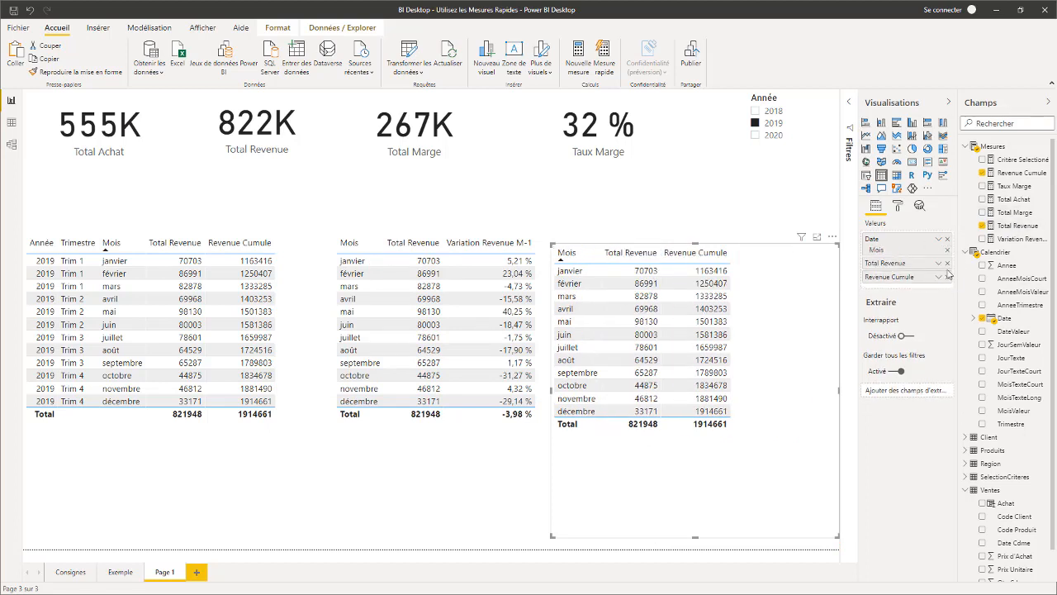
{"action": "left_click", "coordinate": [947, 264]}
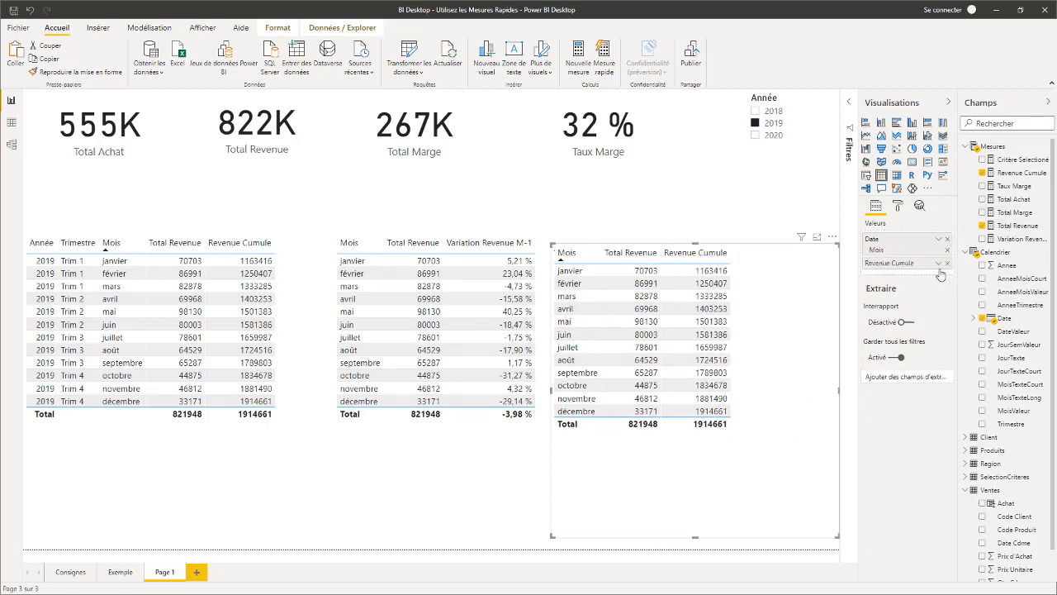
{"action": "left_click", "coordinate": [879, 137]}
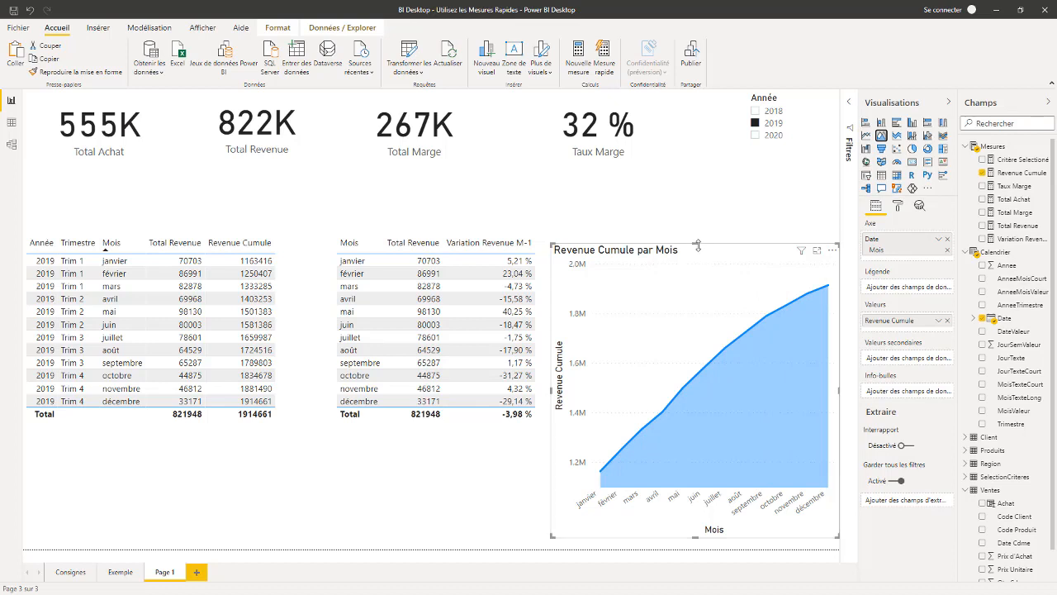
Reduce the area chart to about half its height and align its top edge with the two tables.
{"action": "left_click_drag", "start_coordinate": [699, 244], "coordinate": [735, 278]}
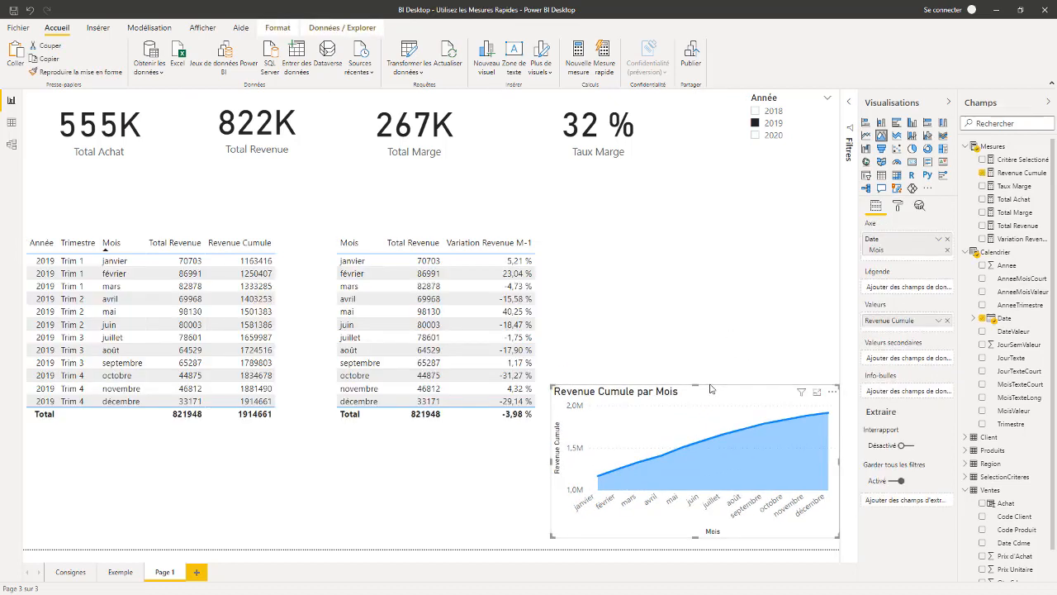
{"action": "left_click_drag", "start_coordinate": [708, 385], "coordinate": [732, 275]}
{"action": "left_click_drag", "start_coordinate": [713, 388], "coordinate": [718, 241]}
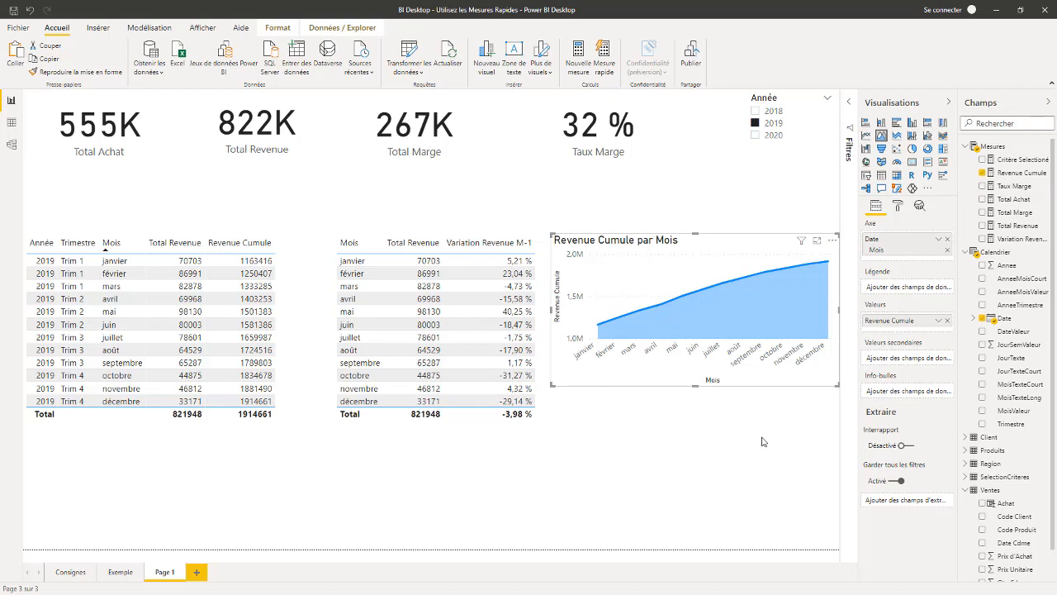
Switch the Année slicer to 2018 and back to 2019 to compare the cumulative revenue chart.
{"action": "left_click", "coordinate": [758, 113]}
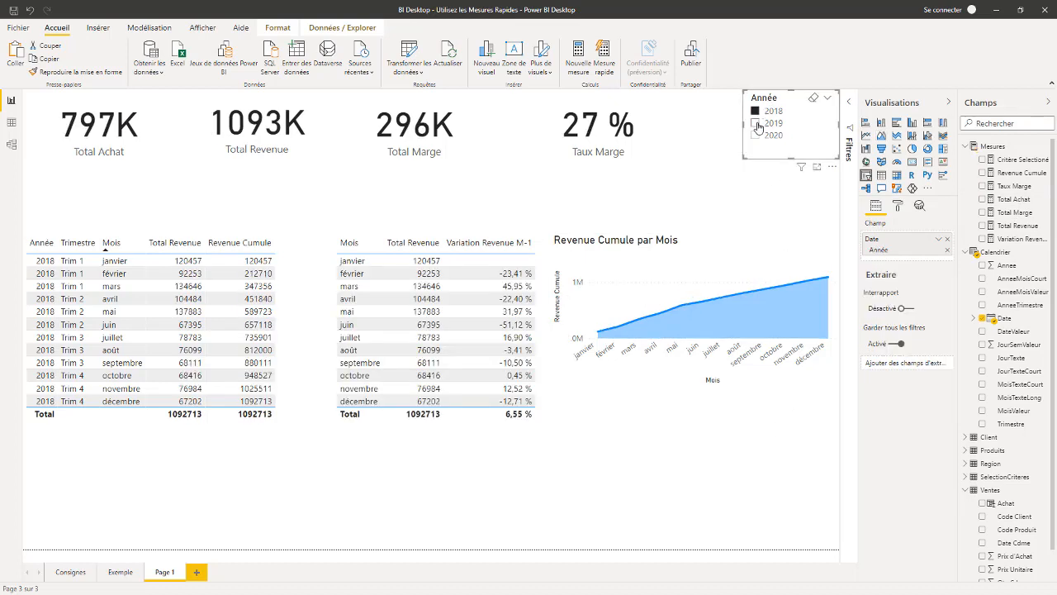
{"action": "left_click", "coordinate": [757, 123]}
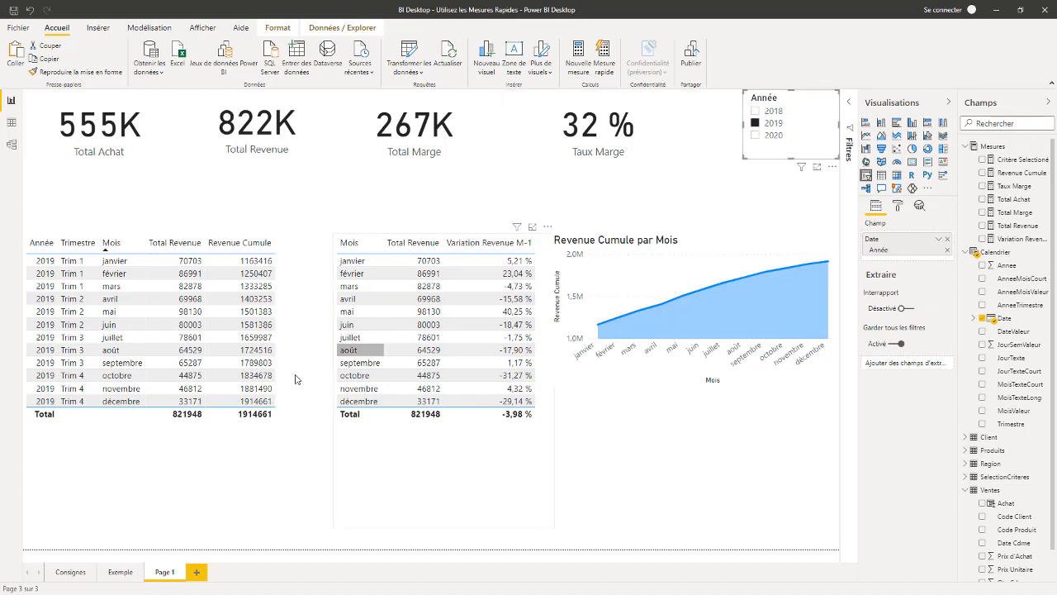